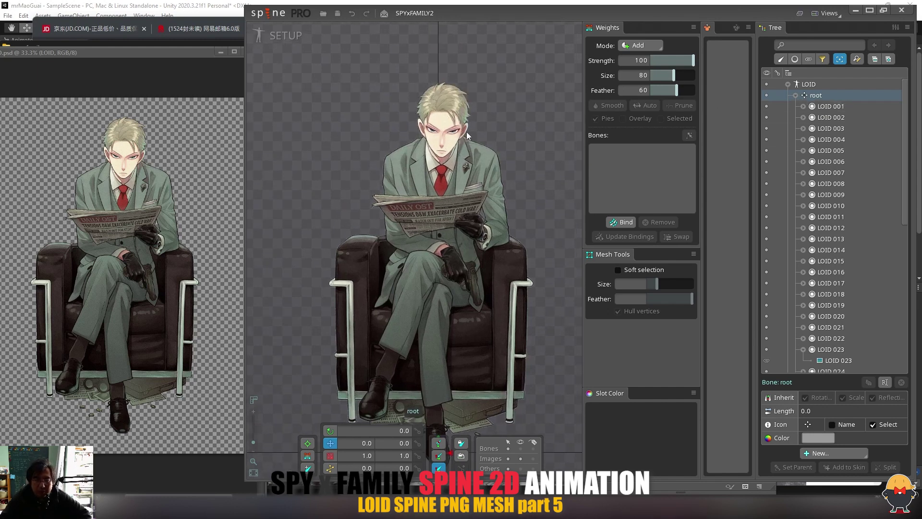
{"action": "left_click_drag", "start_coordinate": [256, 436], "coordinate": [255, 434]}
{"action": "left_click_drag", "start_coordinate": [378, 230], "coordinate": [347, 369]}
{"action": "left_click_drag", "start_coordinate": [256, 431], "coordinate": [255, 432]}
{"action": "left_click_drag", "start_coordinate": [403, 249], "coordinate": [408, 123]}
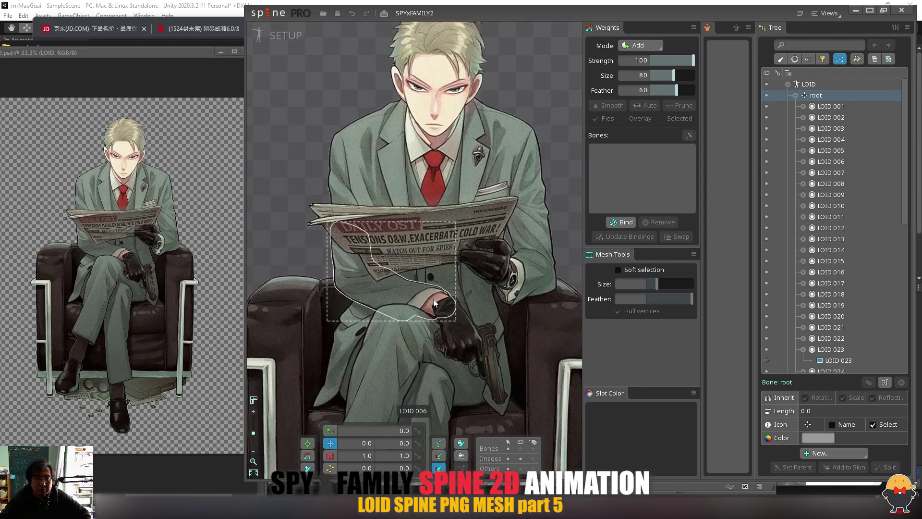
{"action": "left_click_drag", "start_coordinate": [438, 288], "coordinate": [458, 321]}
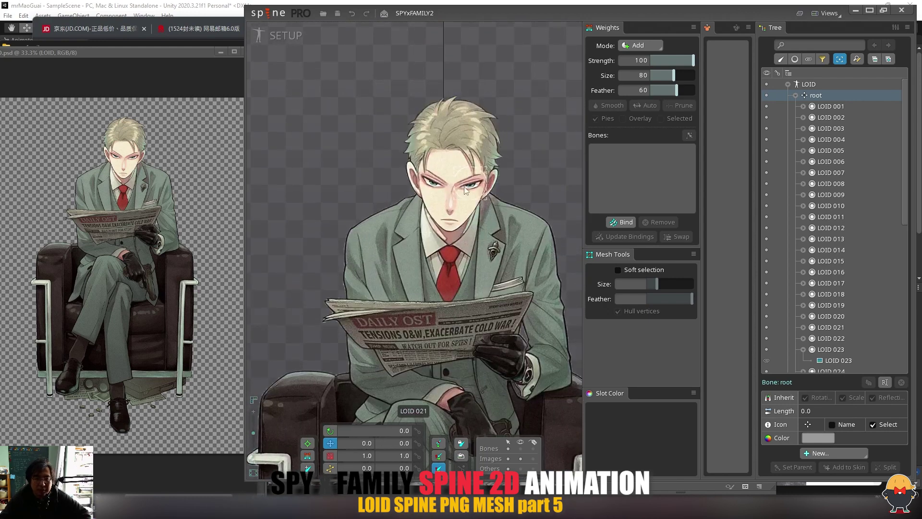
Try pulling the hair piece away from the character's head.
{"action": "left_click", "coordinate": [462, 128]}
{"action": "left_click_drag", "start_coordinate": [556, 81], "coordinate": [464, 65]}
{"action": "key", "text": "ctrl+z"}
{"action": "left_click_drag", "start_coordinate": [525, 90], "coordinate": [434, 63]}
{"action": "key", "text": "ctrl+z"}
{"action": "left_click_drag", "start_coordinate": [540, 83], "coordinate": [389, 68]}
Try pulling the head, pupils and eyeballs apart to separate the layers above the neck.
{"action": "left_click", "coordinate": [483, 147]}
{"action": "left_click_drag", "start_coordinate": [484, 147], "coordinate": [563, 57]}
{"action": "left_click", "coordinate": [469, 181]}
{"action": "left_click_drag", "start_coordinate": [470, 182], "coordinate": [438, 113]}
{"action": "left_click", "coordinate": [442, 171]}
{"action": "key", "text": "ctrl+z"}
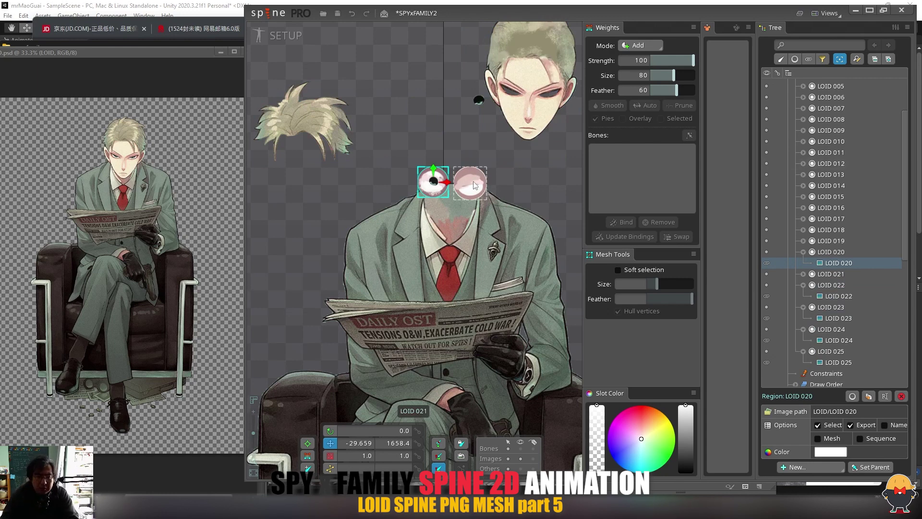
{"action": "left_click_drag", "start_coordinate": [473, 185], "coordinate": [480, 153]}
{"action": "left_click_drag", "start_coordinate": [434, 183], "coordinate": [405, 132]}
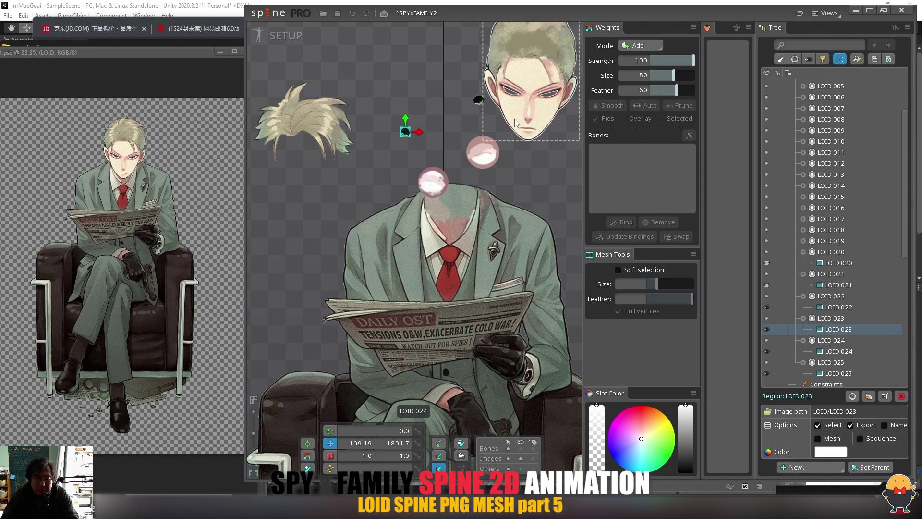
Undo all the trial moves of the eye parts, head and hair.
{"action": "key", "text": "ctrl+z"}
{"action": "key", "text": "ctrl+z"}
{"action": "key", "text": "ctrl+z"}
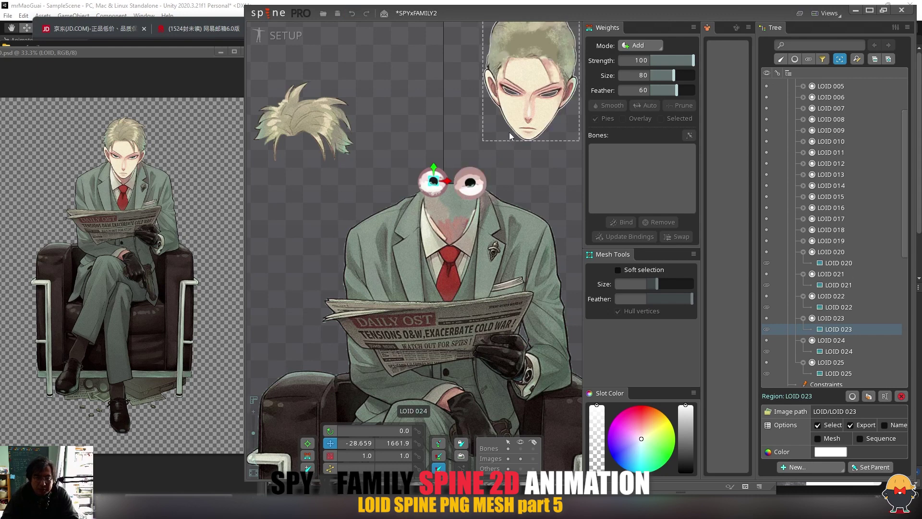
{"action": "key", "text": "ctrl+z"}
{"action": "key", "text": "ctrl+y"}
{"action": "key", "text": "ctrl+y"}
{"action": "key", "text": "ctrl+y"}
{"action": "key", "text": "ctrl+y"}
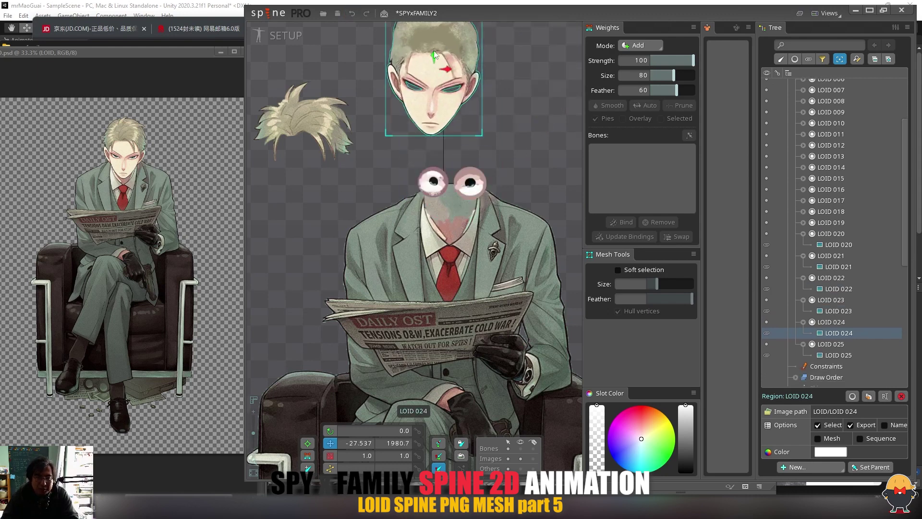
{"action": "key", "text": "ctrl+z"}
{"action": "key", "text": "ctrl+z"}
{"action": "key", "text": "ctrl+z"}
{"action": "key", "text": "ctrl+z"}
{"action": "key", "text": "ctrl+z"}
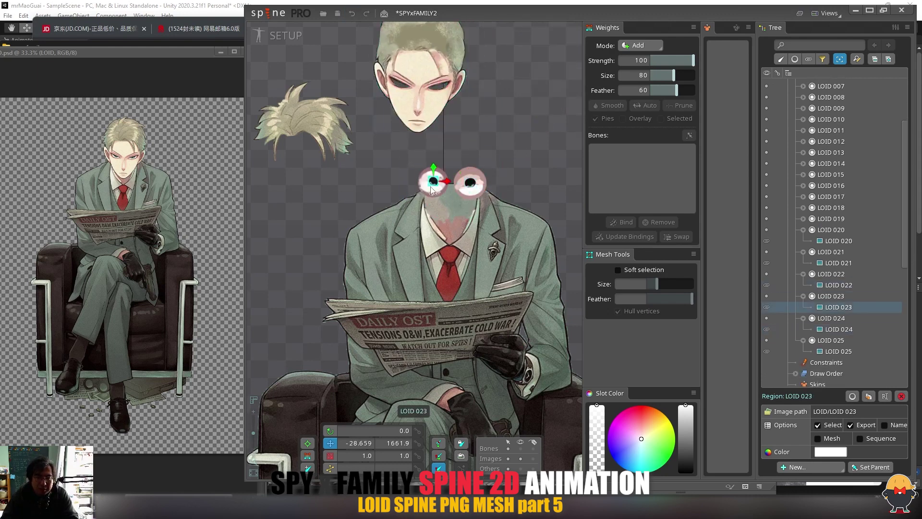
{"action": "left_click_drag", "start_coordinate": [472, 139], "coordinate": [462, 99]}
{"action": "key", "text": "ctrl+z"}
{"action": "key", "text": "ctrl+z"}
{"action": "key", "text": "ctrl+z"}
{"action": "key", "text": "ctrl+z"}
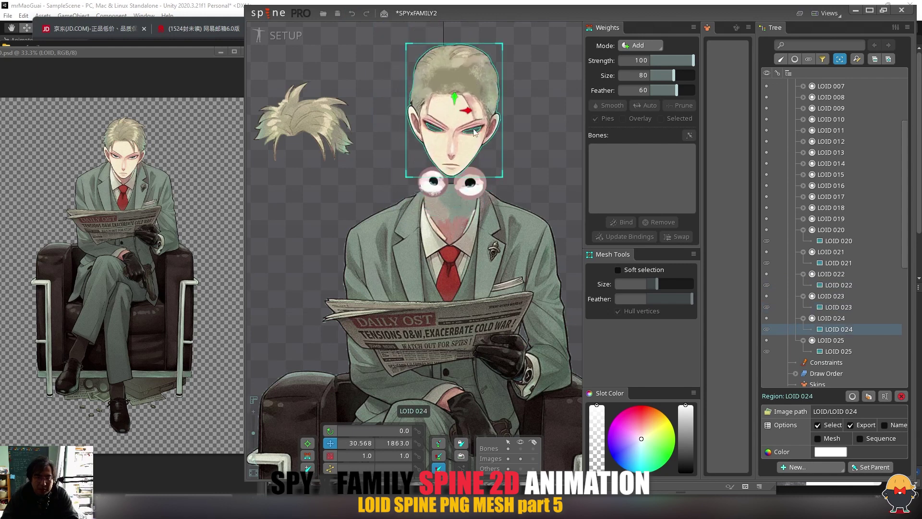
{"action": "key", "text": "ctrl+z"}
{"action": "key", "text": "ctrl+z"}
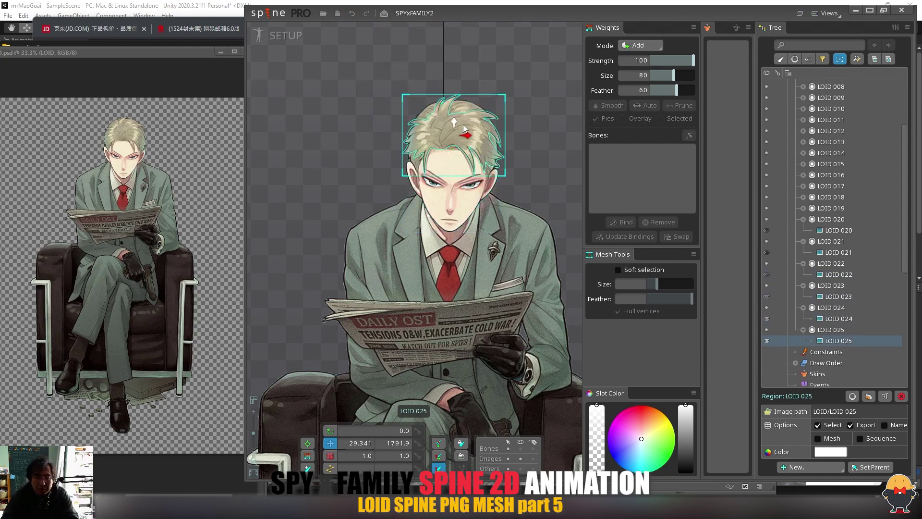
Convert the hair image LOID 025 into a mesh and start a new hull for it in mesh editing.
{"action": "left_click", "coordinate": [818, 439]}
{"action": "left_click", "coordinate": [797, 453]}
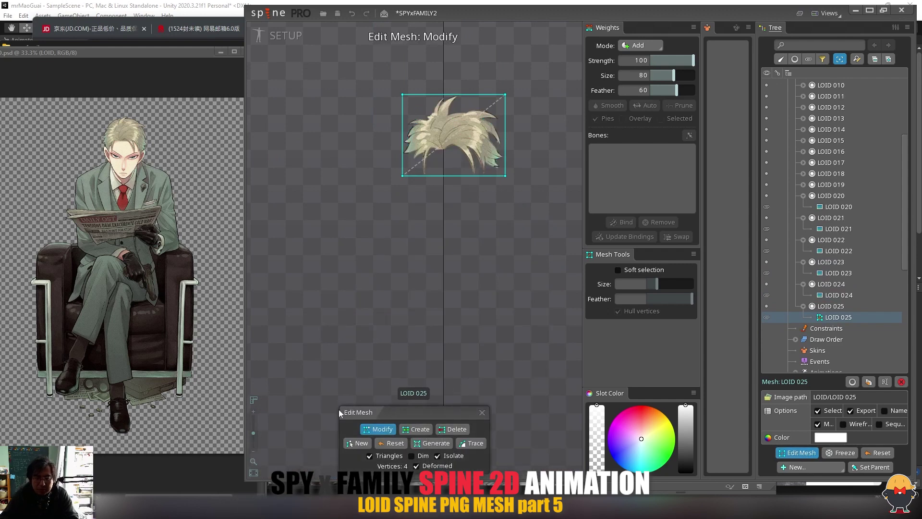
{"action": "left_click", "coordinate": [358, 443]}
{"action": "scroll", "coordinate": [449, 104], "scroll_direction": "up", "scroll_amount": 5}
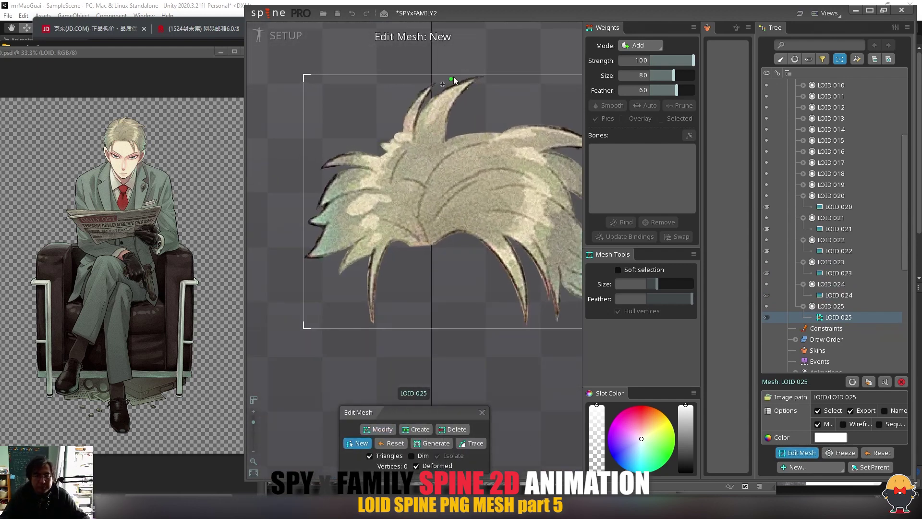
Place hull vertices from the tip of the tall top tuft down the hair's upper left contour.
{"action": "left_click", "coordinate": [476, 75]}
{"action": "left_click", "coordinate": [424, 81]}
{"action": "left_click", "coordinate": [403, 102]}
{"action": "left_click", "coordinate": [396, 130]}
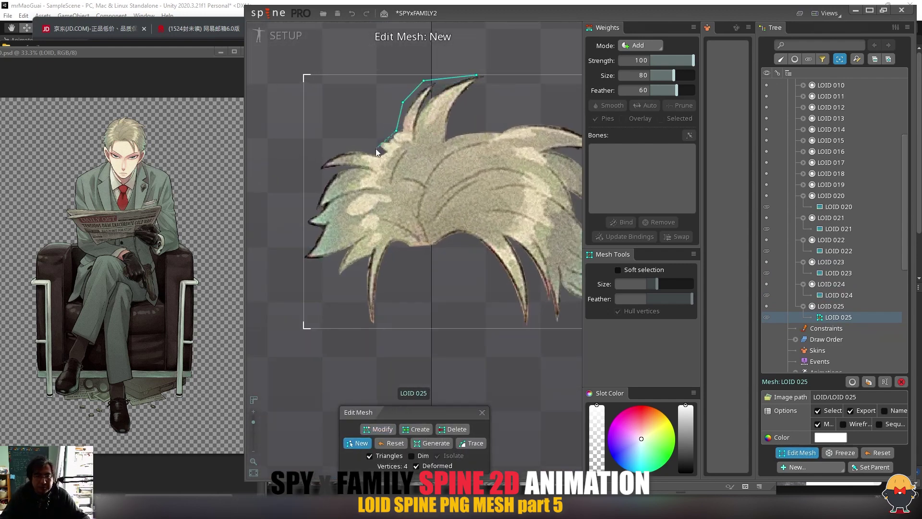
{"action": "left_click", "coordinate": [376, 149]}
{"action": "left_click", "coordinate": [351, 148]}
{"action": "left_click", "coordinate": [324, 156]}
{"action": "left_click", "coordinate": [329, 171]}
{"action": "left_click", "coordinate": [312, 175]}
{"action": "left_click", "coordinate": [317, 200]}
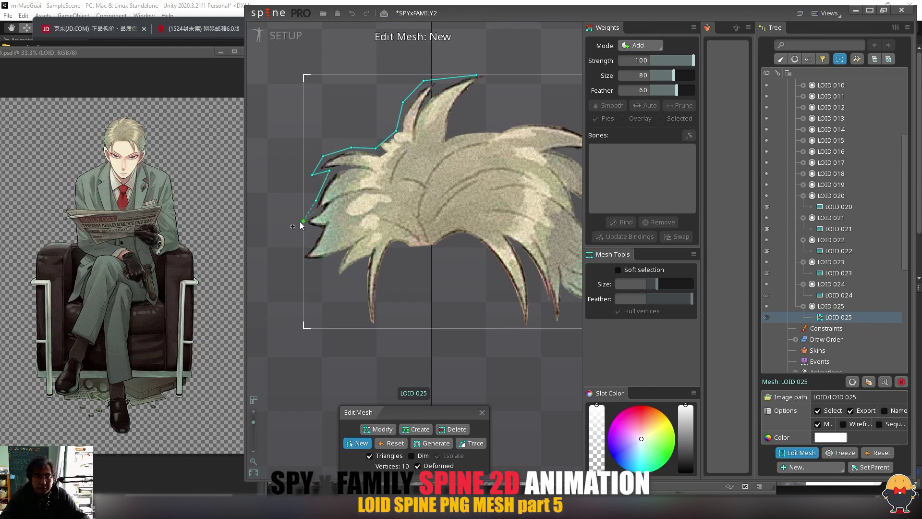
Continue the hull around the pointed tufts on the lower left side of the hair.
{"action": "left_click", "coordinate": [304, 221]}
{"action": "left_click", "coordinate": [319, 231]}
{"action": "left_click", "coordinate": [304, 252]}
{"action": "left_click", "coordinate": [303, 263]}
{"action": "left_click", "coordinate": [330, 260]}
{"action": "left_click", "coordinate": [340, 254]}
{"action": "left_click", "coordinate": [333, 275]}
{"action": "left_click", "coordinate": [333, 296]}
{"action": "left_click", "coordinate": [344, 277]}
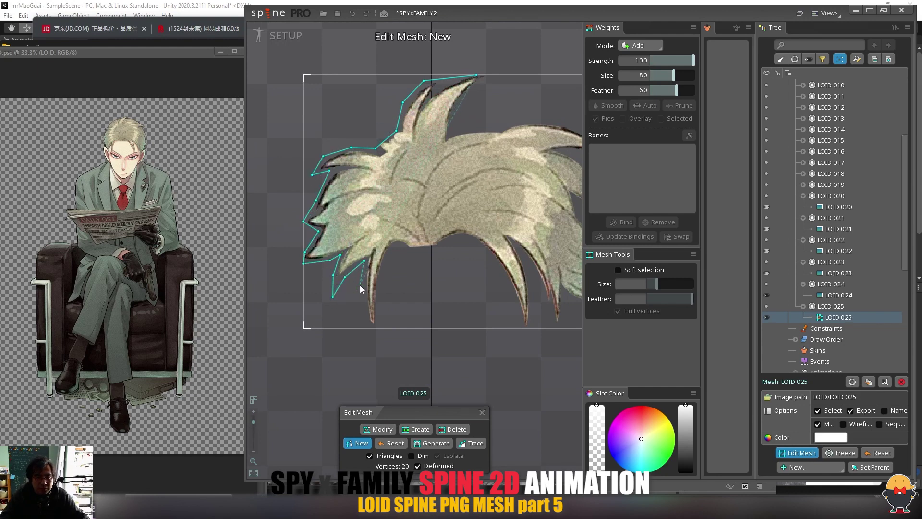
Outline the long left forelock down to its tip and back up to the hairline.
{"action": "left_click", "coordinate": [360, 284]}
{"action": "left_click", "coordinate": [362, 310]}
{"action": "left_click", "coordinate": [376, 328]}
{"action": "left_click", "coordinate": [378, 307]}
{"action": "left_click", "coordinate": [382, 281]}
{"action": "left_click", "coordinate": [388, 258]}
{"action": "left_click", "coordinate": [398, 251]}
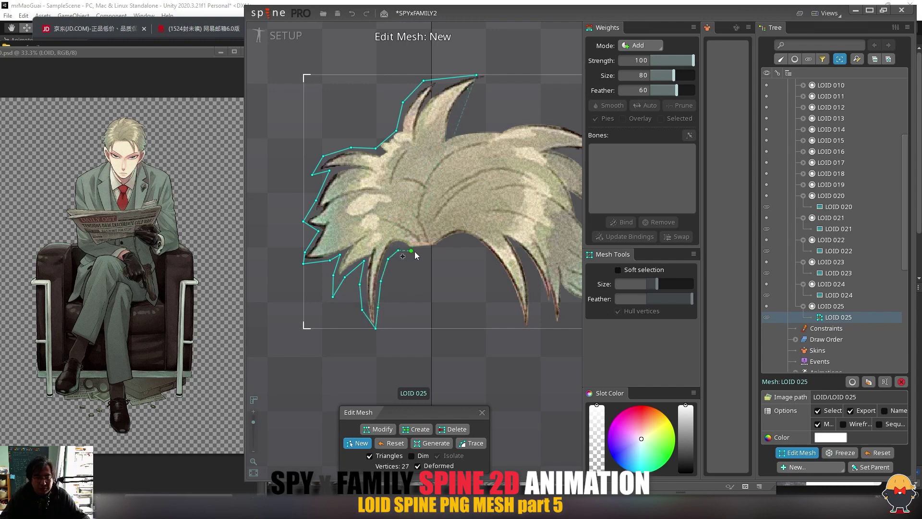
Continue the hull along the forehead hairline and down the inner edge of the right forelock.
{"action": "left_click", "coordinate": [415, 252]}
{"action": "left_click", "coordinate": [441, 249]}
{"action": "left_click", "coordinate": [458, 236]}
{"action": "left_click", "coordinate": [478, 241]}
{"action": "left_click", "coordinate": [494, 264]}
{"action": "left_click", "coordinate": [514, 296]}
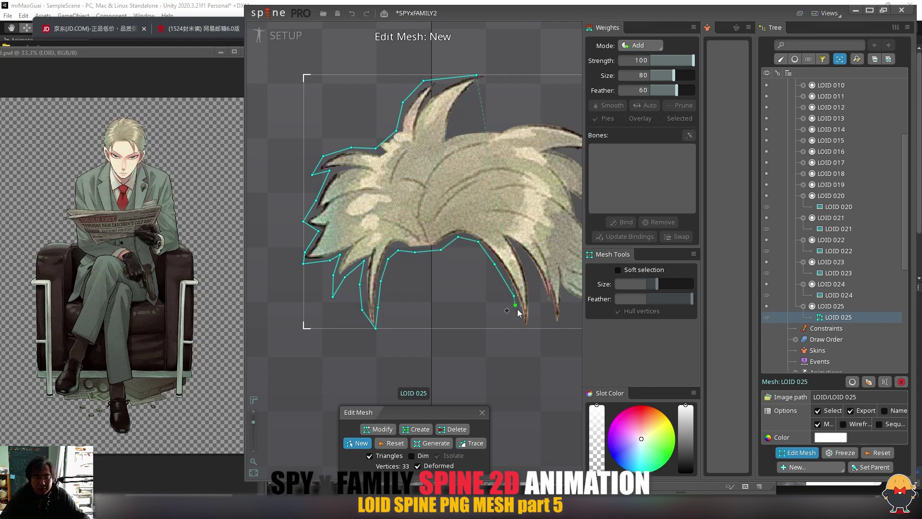
Outline the tips of the two long right strands, including the gap between them.
{"action": "left_click", "coordinate": [522, 322]}
{"action": "left_click", "coordinate": [528, 328]}
{"action": "left_click", "coordinate": [532, 311]}
{"action": "left_click", "coordinate": [530, 286]}
{"action": "left_click", "coordinate": [532, 262]}
{"action": "left_click", "coordinate": [545, 297]}
{"action": "left_click", "coordinate": [551, 321]}
{"action": "left_click", "coordinate": [563, 329]}
{"action": "left_click", "coordinate": [567, 306]}
{"action": "left_click", "coordinate": [563, 296]}
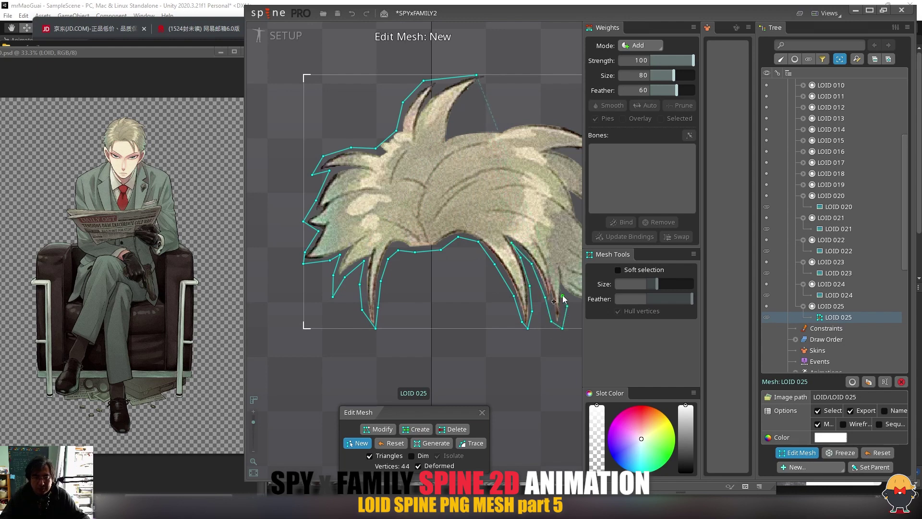
Continue the hull around the lower right tufts and up into the notch above them.
{"action": "left_click_drag", "start_coordinate": [562, 296], "coordinate": [436, 298]}
{"action": "left_click", "coordinate": [459, 308]}
{"action": "left_click", "coordinate": [489, 305]}
{"action": "left_click", "coordinate": [478, 287]}
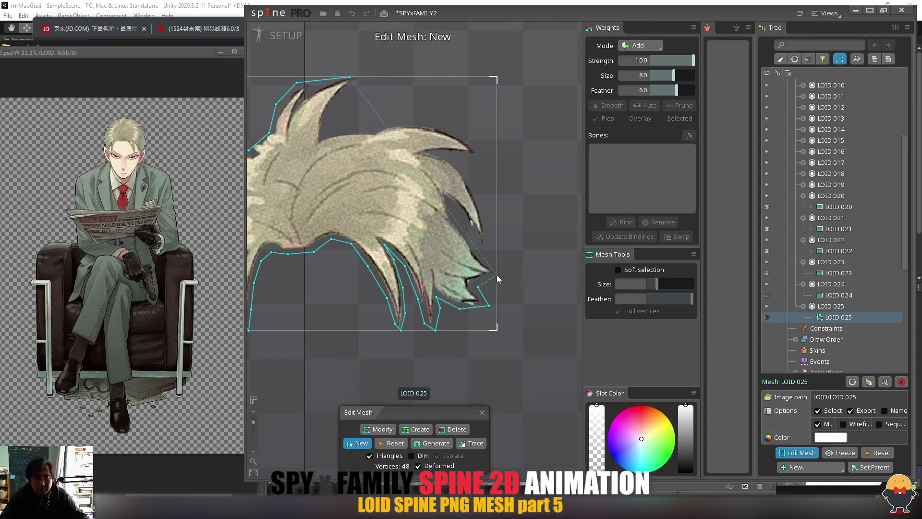
{"action": "left_click", "coordinate": [496, 275]}
{"action": "left_click", "coordinate": [491, 264]}
{"action": "left_click", "coordinate": [474, 244]}
{"action": "left_click", "coordinate": [461, 229]}
{"action": "left_click", "coordinate": [458, 222]}
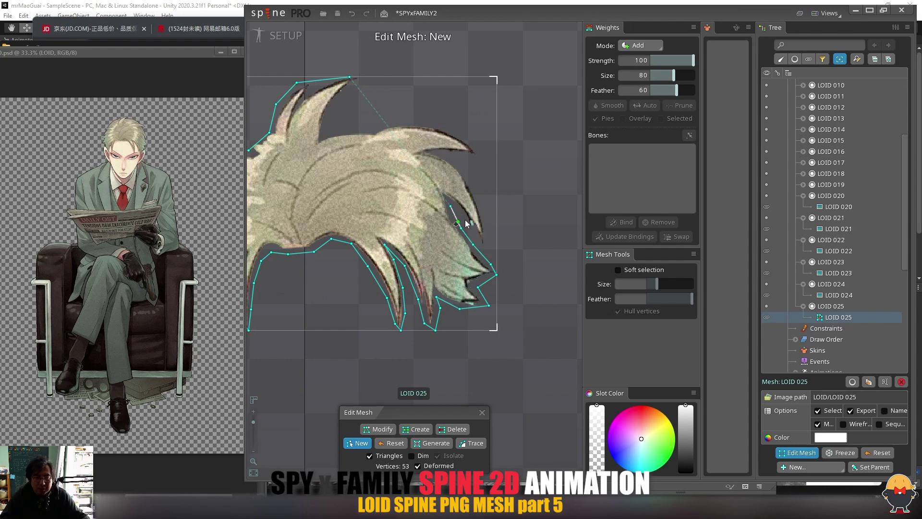
Outline the two curved spikes on the upper right side of the hair.
{"action": "scroll", "coordinate": [466, 223], "scroll_direction": "up", "scroll_amount": 2}
{"action": "left_click", "coordinate": [491, 255]}
{"action": "left_click", "coordinate": [497, 239]}
{"action": "left_click", "coordinate": [489, 209]}
{"action": "left_click", "coordinate": [480, 184]}
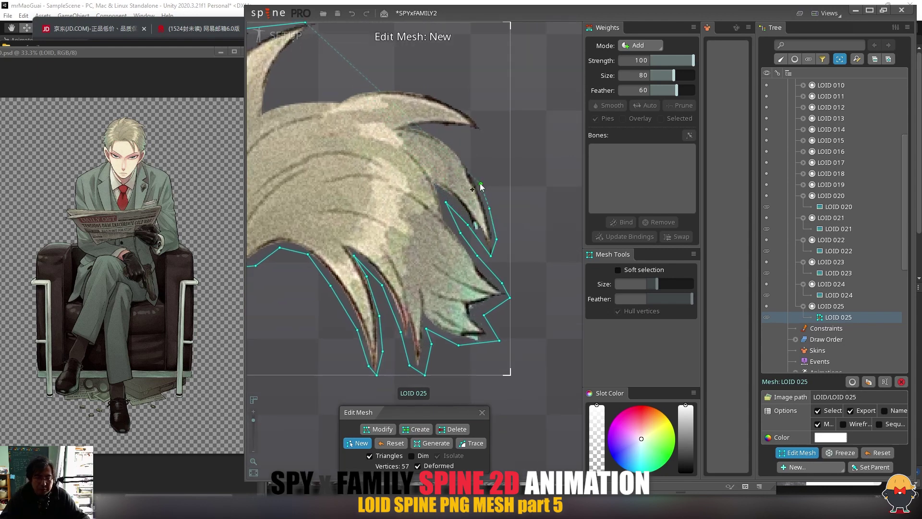
{"action": "left_click", "coordinate": [479, 178]}
{"action": "left_click", "coordinate": [469, 156]}
{"action": "left_click", "coordinate": [453, 139]}
{"action": "left_click", "coordinate": [423, 125]}
{"action": "left_click", "coordinate": [470, 130]}
{"action": "left_click", "coordinate": [494, 139]}
{"action": "left_click", "coordinate": [474, 117]}
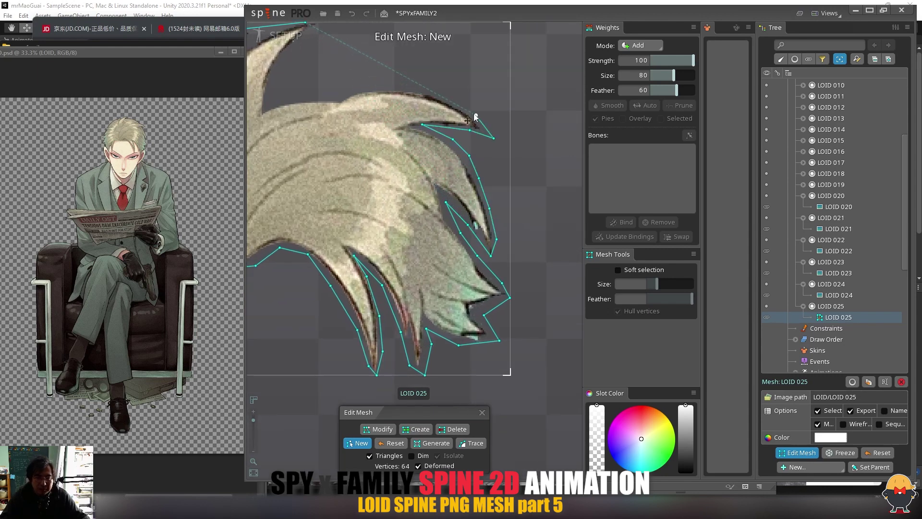
Run the hull over the crown and up the top tuft, closing it at the first vertex.
{"action": "left_click", "coordinate": [441, 91]}
{"action": "left_click", "coordinate": [391, 82]}
{"action": "left_click", "coordinate": [338, 89]}
{"action": "left_click", "coordinate": [313, 96]}
{"action": "left_click", "coordinate": [302, 95]}
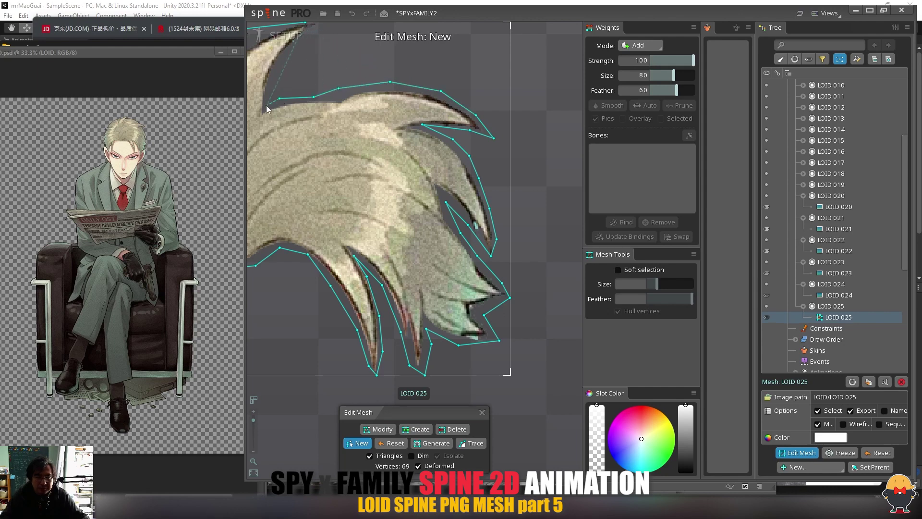
{"action": "left_click", "coordinate": [264, 103]}
{"action": "left_click", "coordinate": [277, 67]}
{"action": "left_click", "coordinate": [294, 55]}
{"action": "left_click_drag", "start_coordinate": [298, 50], "coordinate": [309, 134]}
{"action": "left_click", "coordinate": [358, 107]}
{"action": "left_click", "coordinate": [316, 107]}
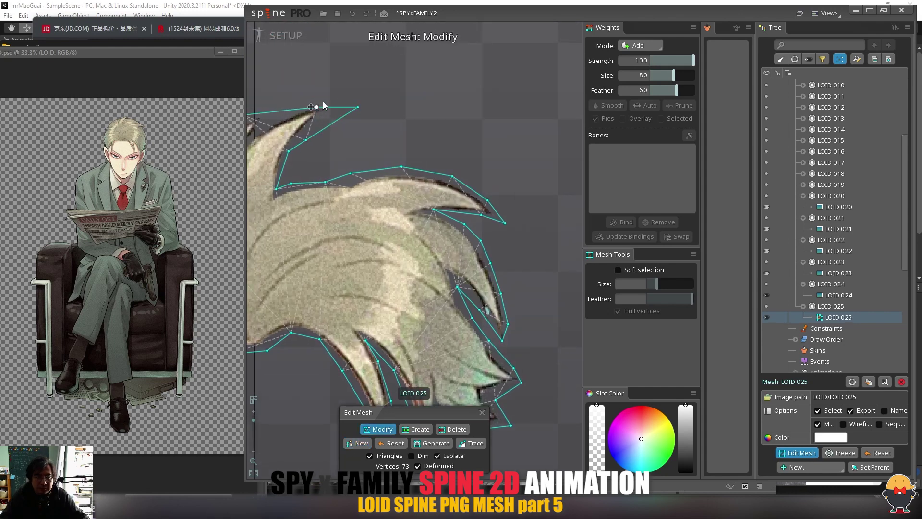
Create connected inner vertices down the hair's parting and near the base of the top tuft.
{"action": "scroll", "coordinate": [450, 113], "scroll_direction": "down", "scroll_amount": 3}
{"action": "scroll", "coordinate": [451, 113], "scroll_direction": "up", "scroll_amount": 2}
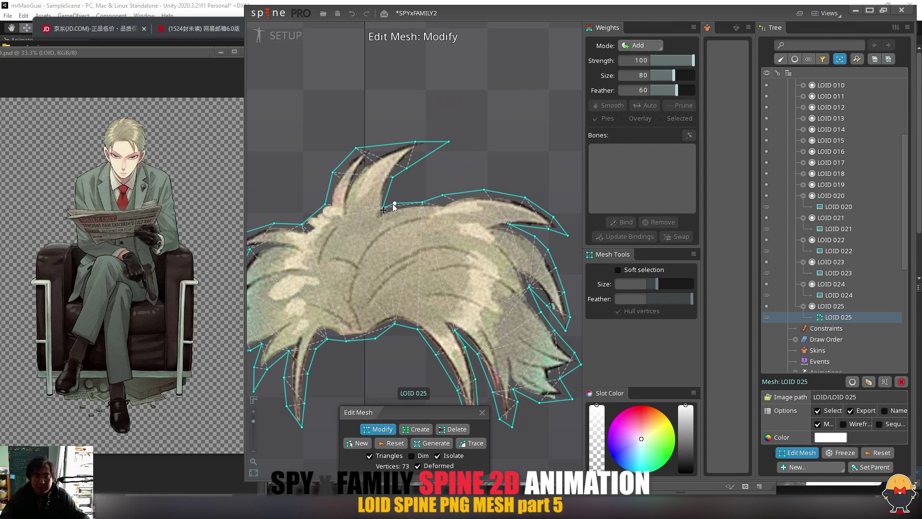
{"action": "scroll", "coordinate": [393, 207], "scroll_direction": "down", "scroll_amount": 3}
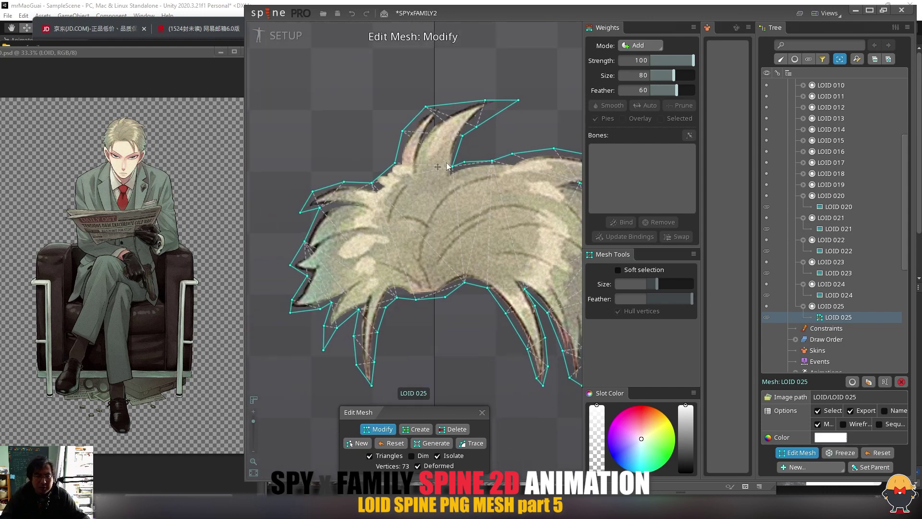
{"action": "left_click", "coordinate": [416, 429]}
{"action": "scroll", "coordinate": [452, 188], "scroll_direction": "up", "scroll_amount": 2}
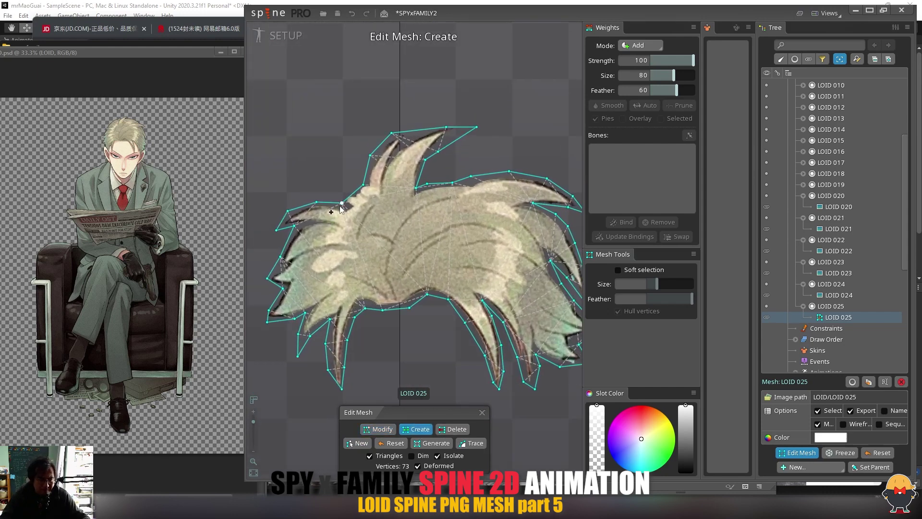
{"action": "left_click", "coordinate": [369, 222]}
{"action": "left_click", "coordinate": [380, 240]}
{"action": "left_click", "coordinate": [389, 268]}
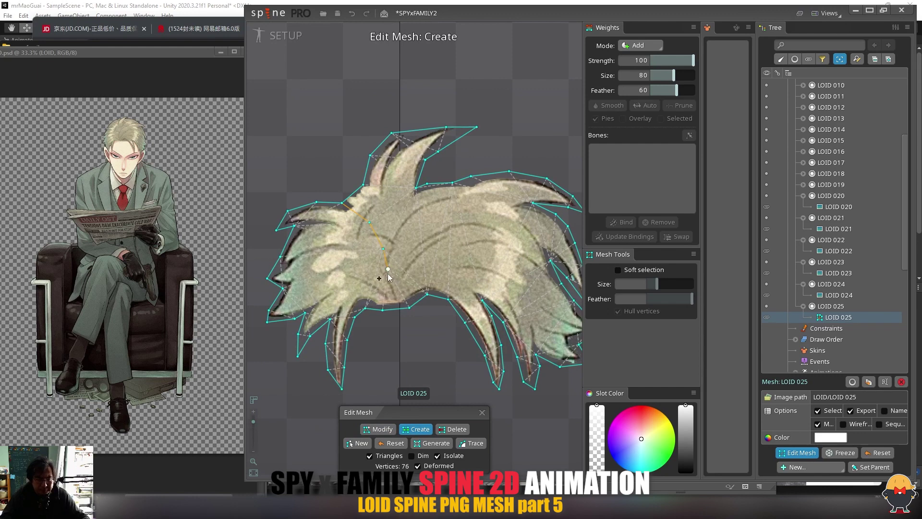
{"action": "left_click", "coordinate": [395, 216]}
Add a chain of inner vertices from the parting across the right half of the hair.
{"action": "left_click", "coordinate": [404, 224]}
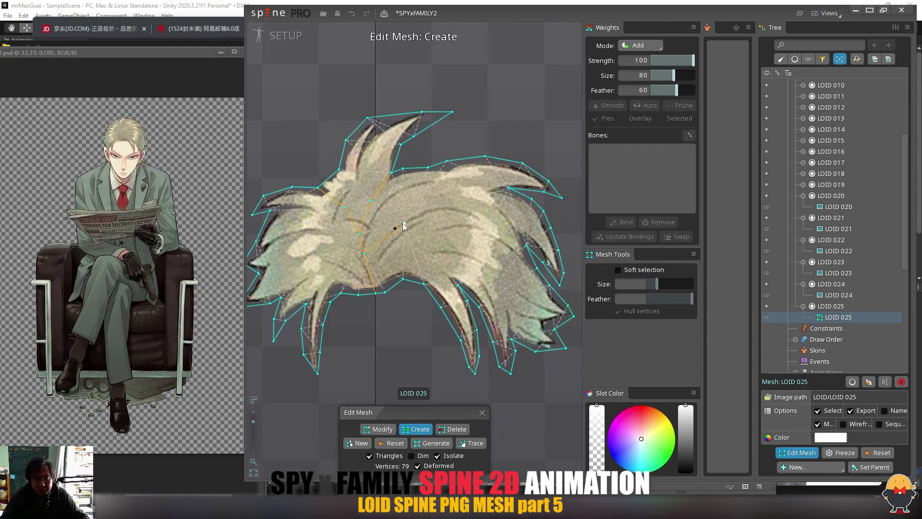
{"action": "left_click", "coordinate": [431, 219]}
{"action": "left_click", "coordinate": [438, 218]}
{"action": "left_click", "coordinate": [471, 218]}
Add a chain of inner vertices from the parting to the left tufts and close mesh editing.
{"action": "left_click", "coordinate": [363, 253]}
{"action": "left_click", "coordinate": [340, 250]}
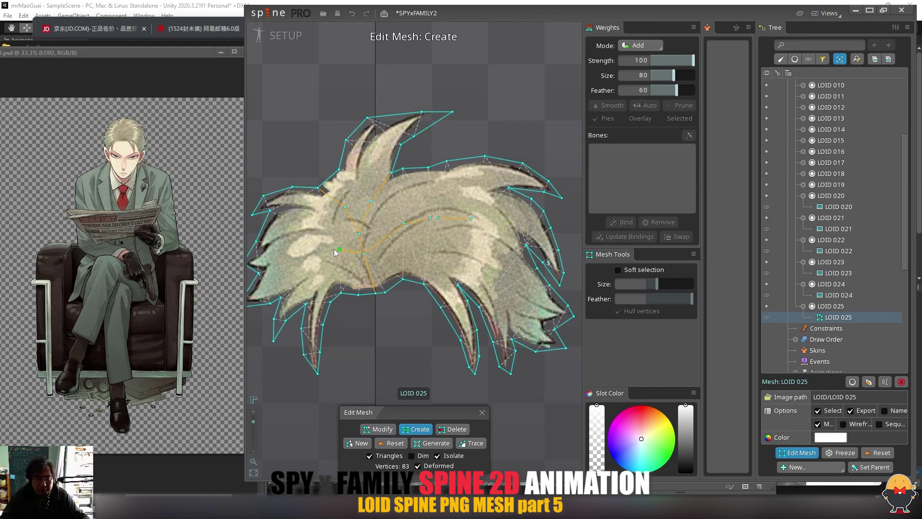
{"action": "left_click", "coordinate": [298, 254]}
{"action": "left_click", "coordinate": [273, 265]}
{"action": "left_click", "coordinate": [254, 280]}
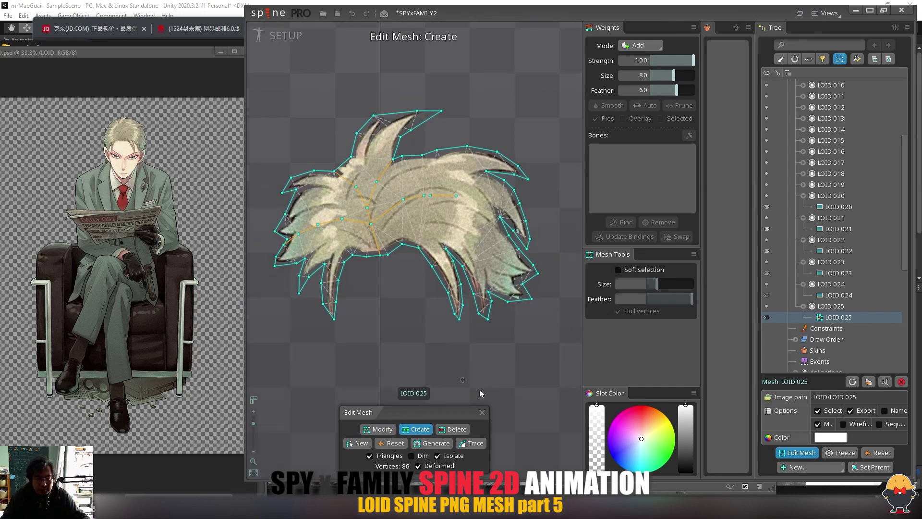
{"action": "left_click", "coordinate": [483, 412]}
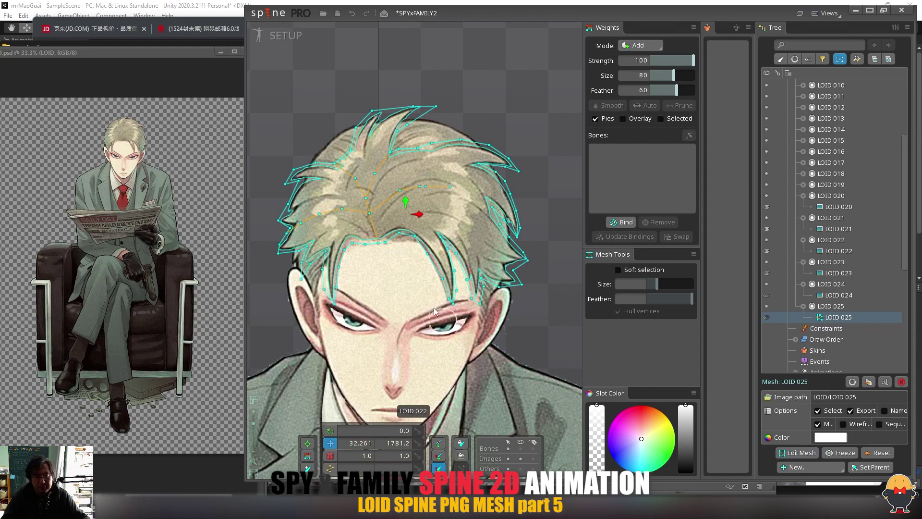
{"action": "left_click_drag", "start_coordinate": [436, 270], "coordinate": [455, 275]}
{"action": "key", "text": "space"}
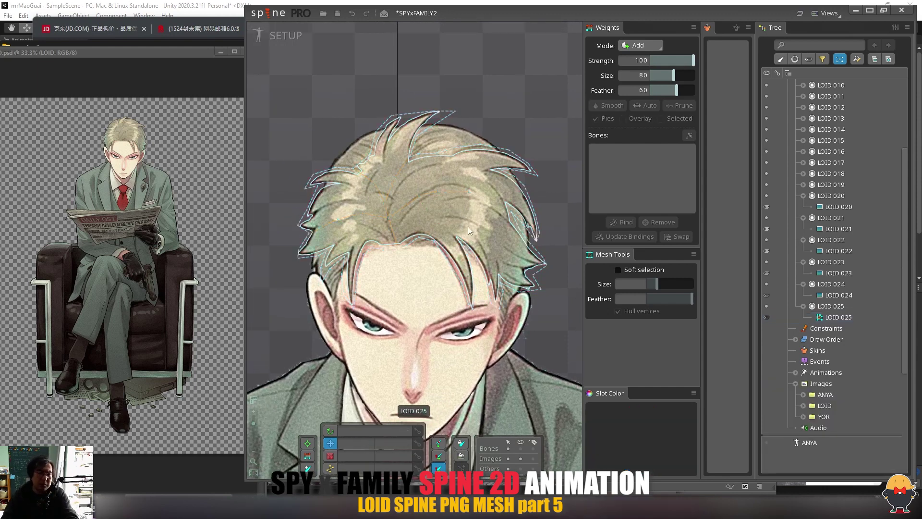
{"action": "left_click", "coordinate": [449, 205]}
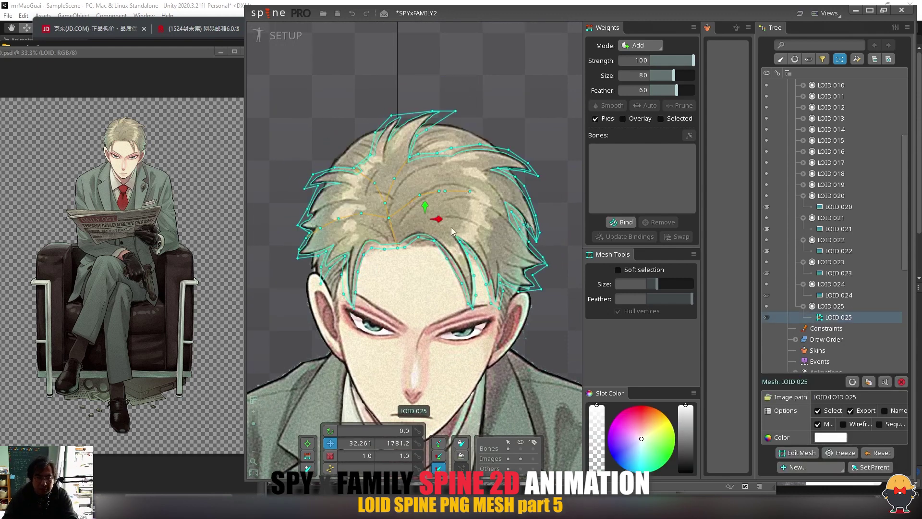
Convert the head image LOID 024 into a mesh, keeping it in its original position.
{"action": "left_click_drag", "start_coordinate": [451, 255], "coordinate": [459, 230]}
{"action": "mouse_move", "coordinate": [426, 262]}
{"action": "left_mouse_down"}
{"action": "mouse_move", "coordinate": [425, 223]}
{"action": "mouse_move", "coordinate": [404, 251]}
{"action": "mouse_move", "coordinate": [433, 256]}
{"action": "left_mouse_up"}
{"action": "left_click", "coordinate": [423, 224]}
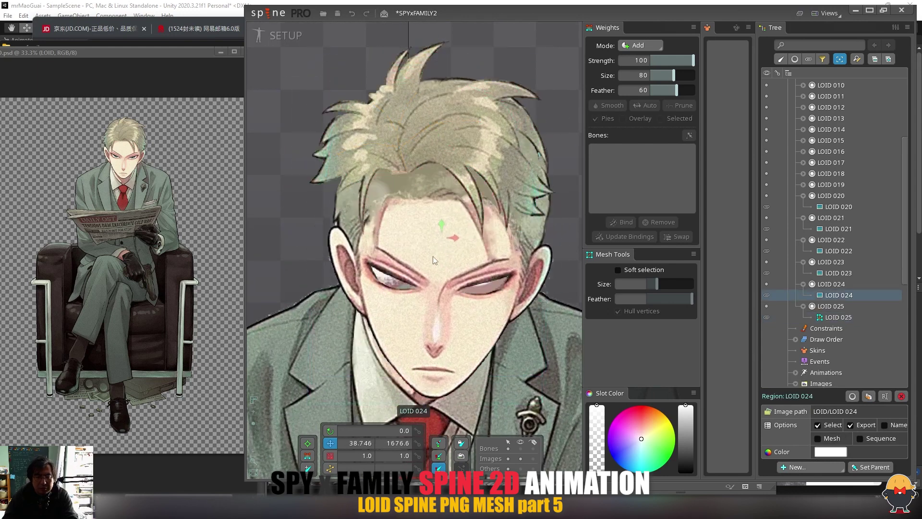
{"action": "key", "text": "ctrl+z"}
{"action": "left_click", "coordinate": [818, 440]}
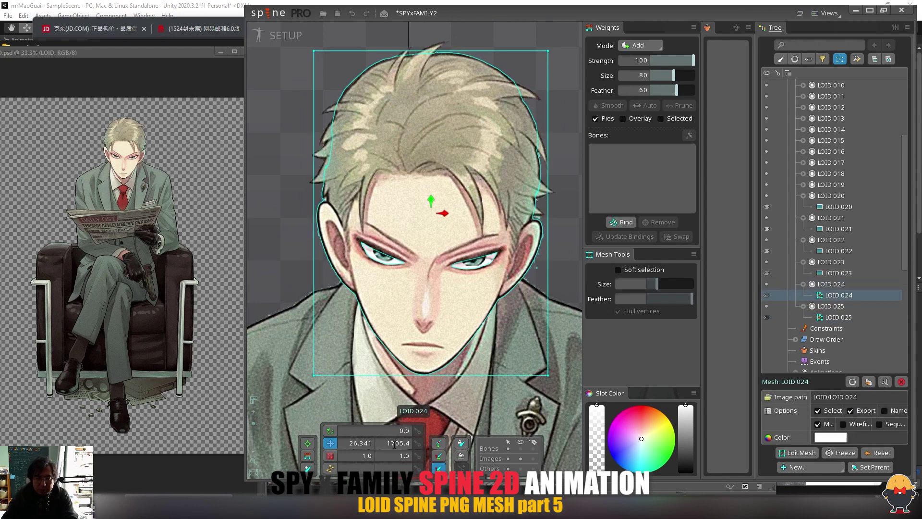
Open the LOID 024 head mesh for editing.
{"action": "left_click", "coordinate": [796, 454]}
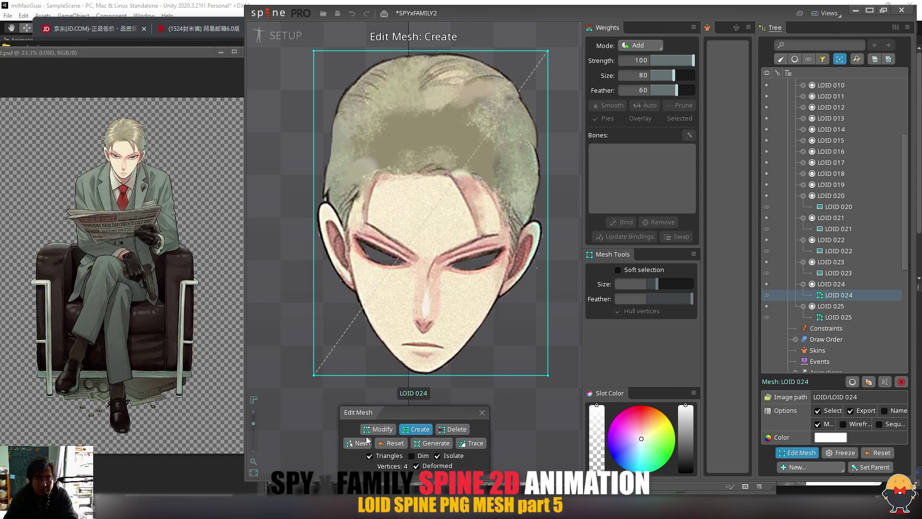
{"action": "left_click", "coordinate": [471, 445]}
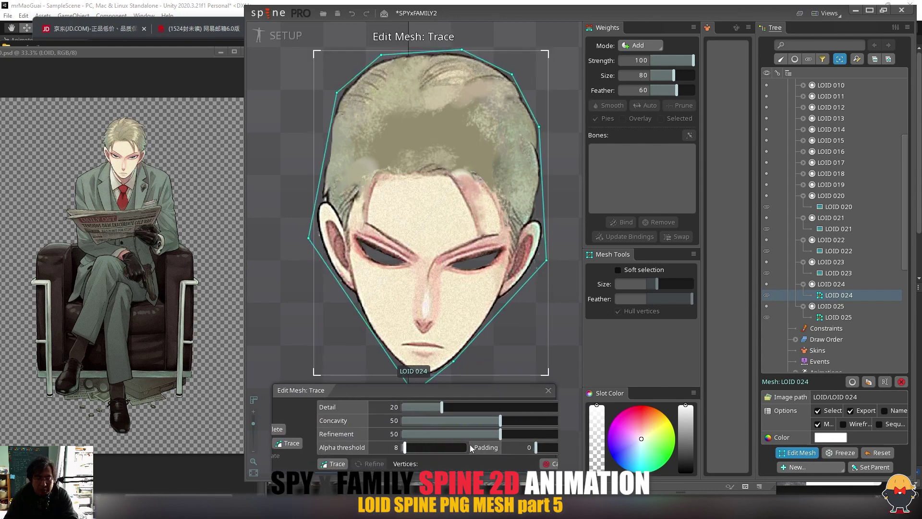
{"action": "left_click_drag", "start_coordinate": [397, 407], "coordinate": [425, 406]}
{"action": "left_click", "coordinate": [452, 408]}
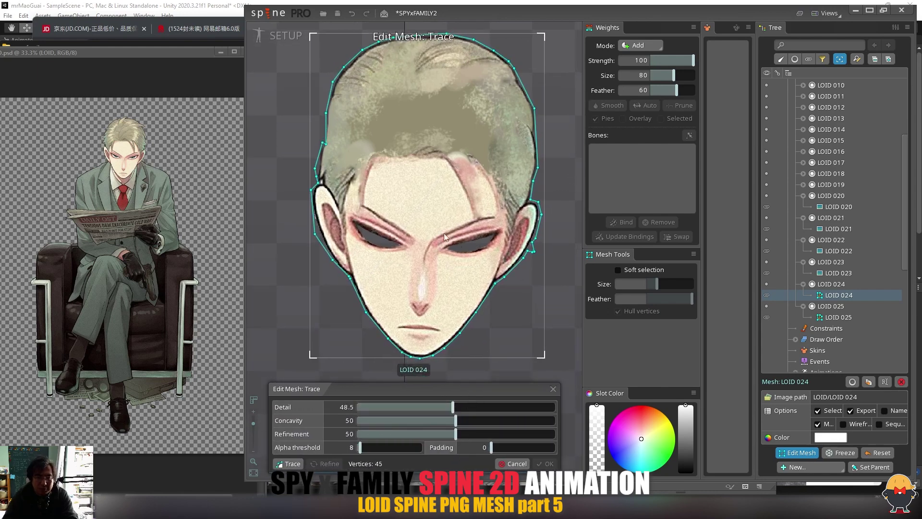
{"action": "left_click", "coordinate": [513, 463]}
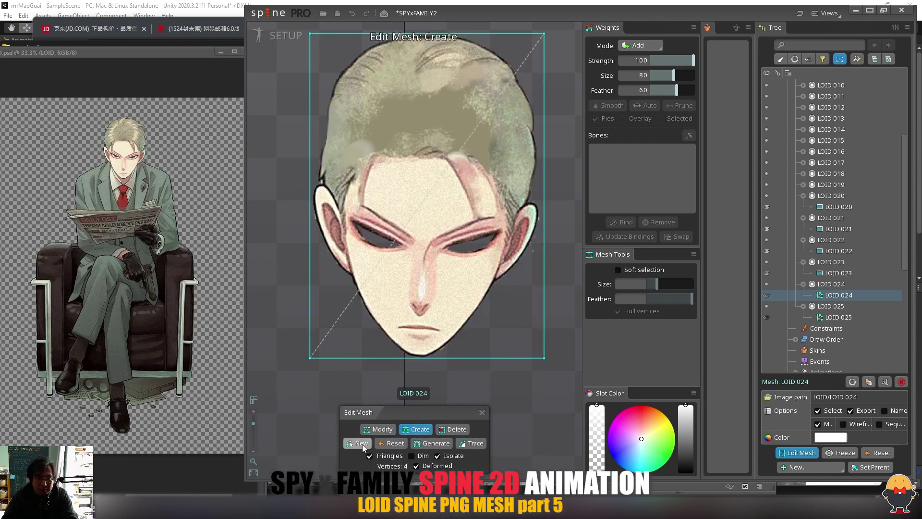
Start a new mesh outline on LOID 024 and place hull vertices from the crown down the head's left side to the ear.
{"action": "left_click", "coordinate": [362, 445]}
{"action": "left_click", "coordinate": [253, 429]}
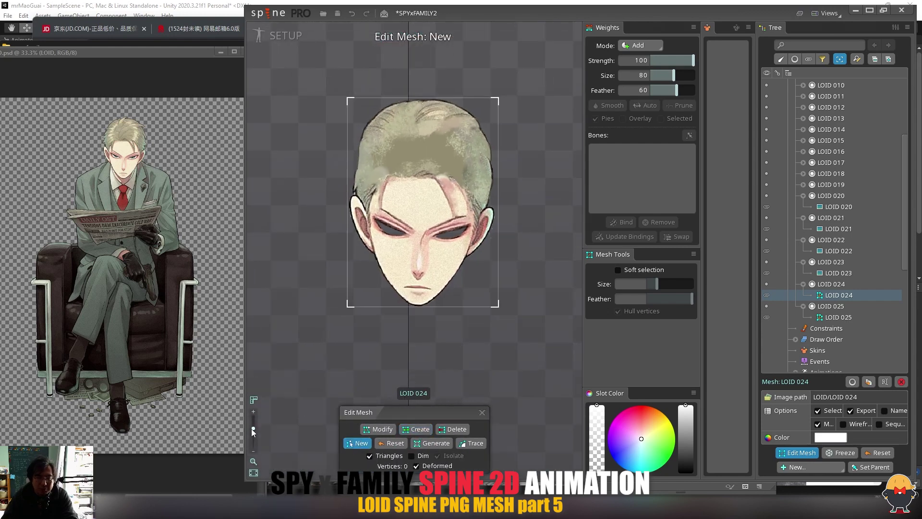
{"action": "left_click", "coordinate": [436, 105]}
{"action": "left_click", "coordinate": [408, 105]}
{"action": "left_click", "coordinate": [384, 111]}
{"action": "left_click", "coordinate": [370, 126]}
{"action": "left_click", "coordinate": [360, 147]}
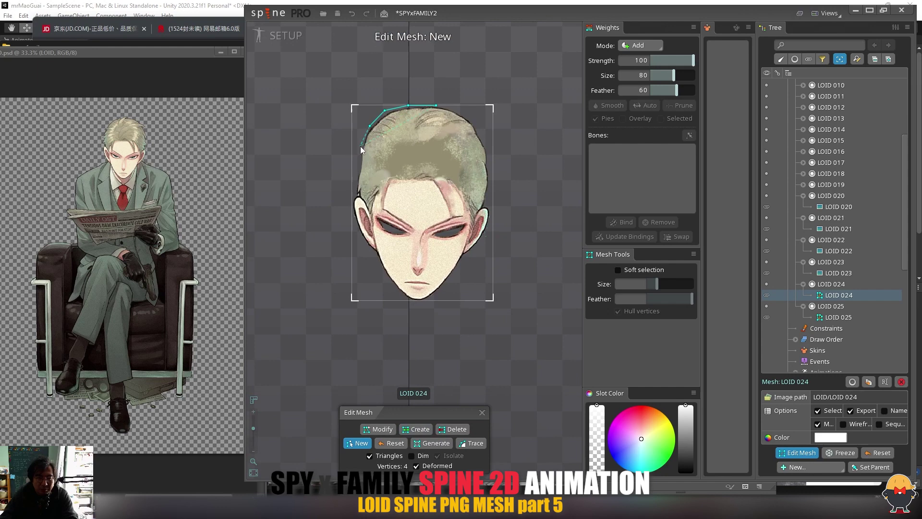
{"action": "left_click", "coordinate": [357, 173]}
{"action": "left_click", "coordinate": [358, 192]}
{"action": "left_click", "coordinate": [352, 201]}
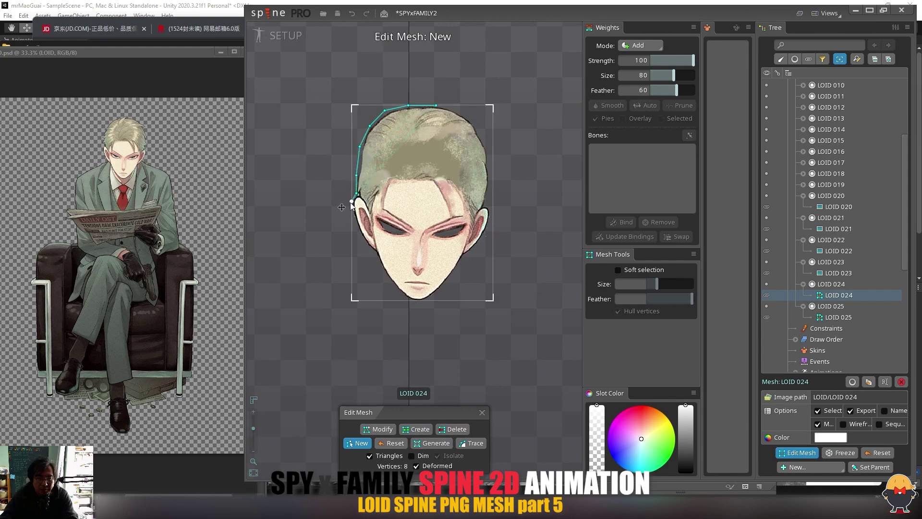
Continue the hull vertices beneath the left ear, along the jaw and around the chin.
{"action": "left_click", "coordinate": [362, 238]}
{"action": "left_click", "coordinate": [377, 254]}
{"action": "left_click", "coordinate": [387, 276]}
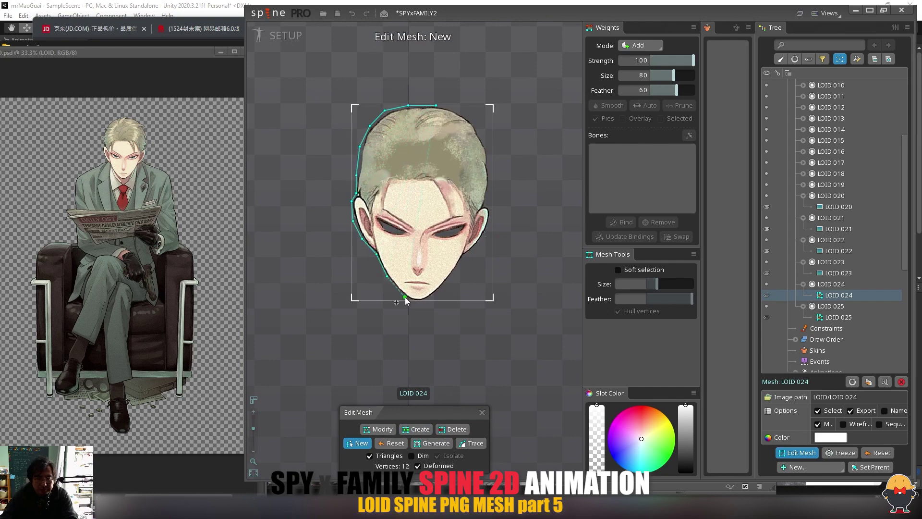
{"action": "left_click", "coordinate": [405, 296]}
{"action": "left_click", "coordinate": [413, 301]}
{"action": "left_click", "coordinate": [421, 301]}
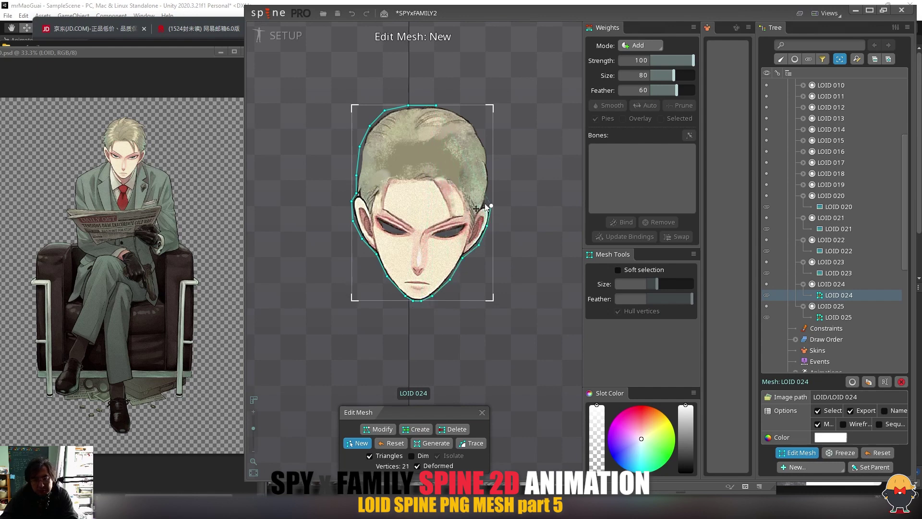
Place hull vertices from the right ear up the side of the head and close the outline at the crown.
{"action": "left_click", "coordinate": [487, 207]}
{"action": "left_click", "coordinate": [490, 169]}
{"action": "left_click", "coordinate": [488, 142]}
{"action": "left_click", "coordinate": [474, 122]}
{"action": "left_click", "coordinate": [456, 110]}
{"action": "left_click", "coordinate": [436, 106]}
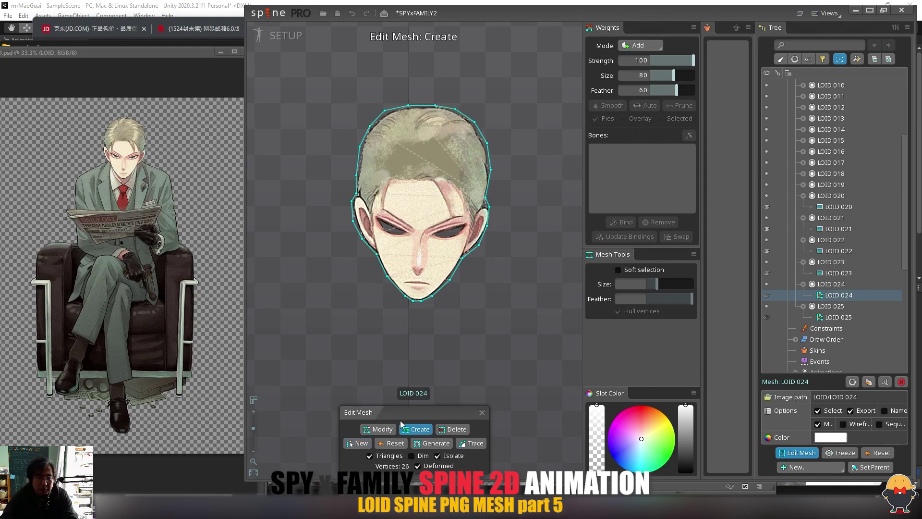
Create connected inner vertices from the left jaw up the side of the face and across the forehead hairline.
{"action": "left_click", "coordinate": [408, 429]}
{"action": "left_click", "coordinate": [416, 432]}
{"action": "left_click_drag", "start_coordinate": [377, 254], "coordinate": [375, 194]}
{"action": "left_click", "coordinate": [388, 181]}
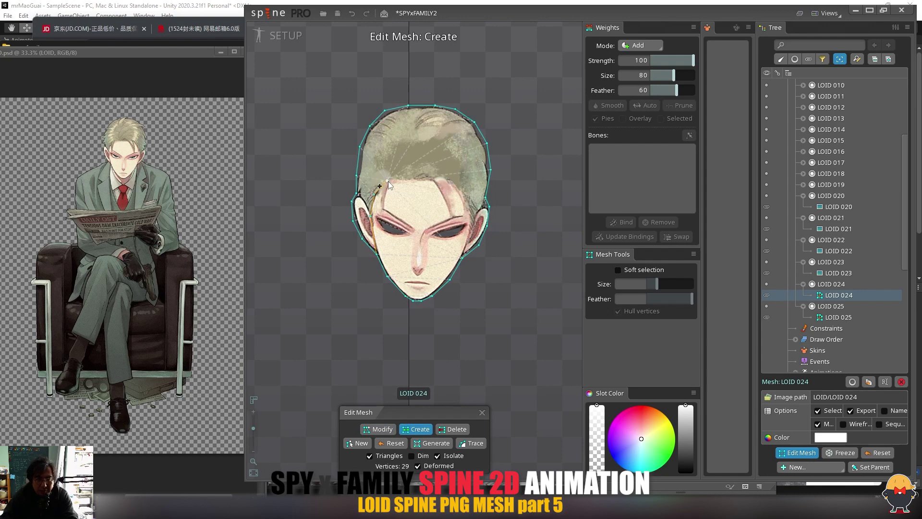
{"action": "left_click", "coordinate": [428, 179]}
{"action": "left_click", "coordinate": [452, 182]}
Continue the inner vertices down the right side of the face to the jaw and add vertices beside both ears.
{"action": "left_click", "coordinate": [471, 214]}
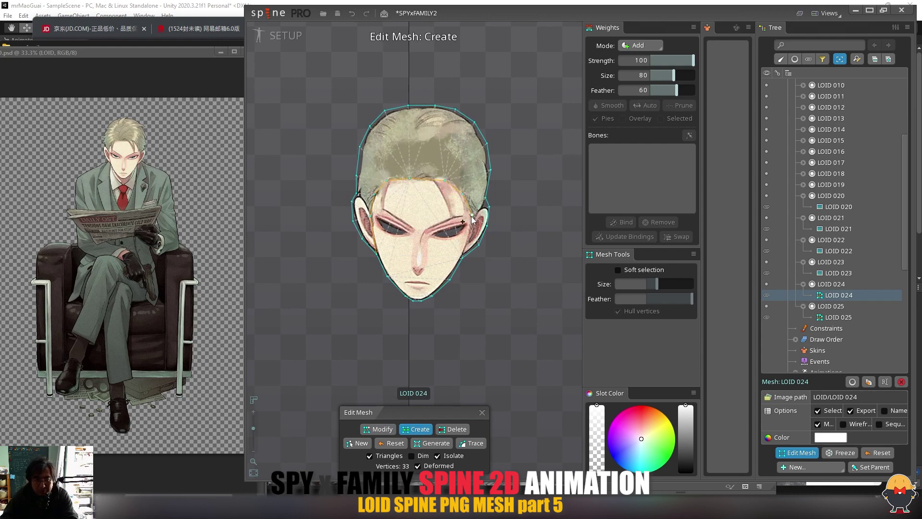
{"action": "left_click", "coordinate": [469, 236]}
{"action": "left_click", "coordinate": [464, 254]}
{"action": "left_click", "coordinate": [363, 200]}
{"action": "left_click", "coordinate": [479, 203]}
{"action": "left_click_drag", "start_coordinate": [252, 430], "coordinate": [252, 421]}
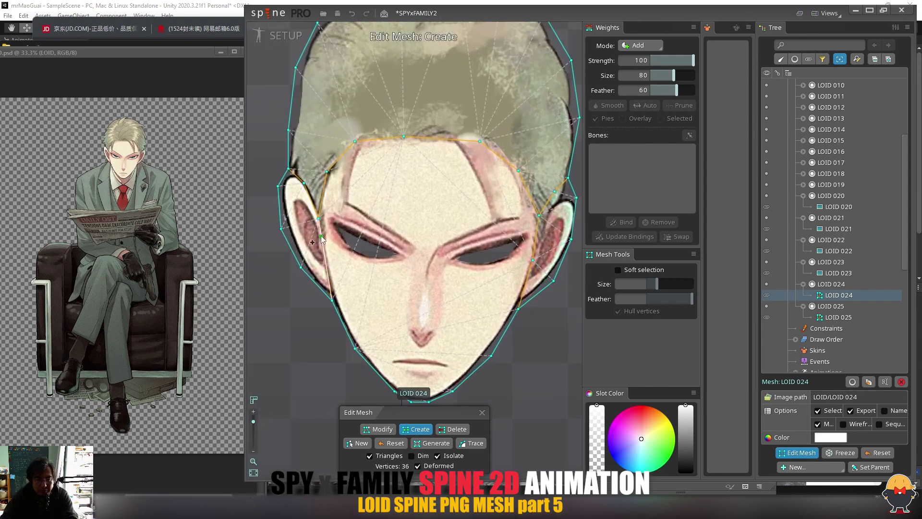
{"action": "left_click", "coordinate": [328, 274]}
{"action": "left_click", "coordinate": [526, 282]}
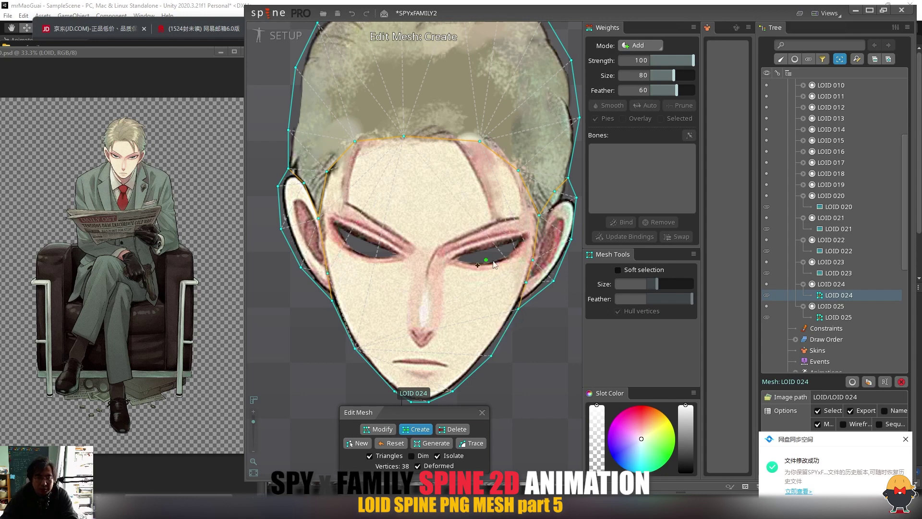
Modify the hull vertices along the right jaw and chin so that the outline follows the face contour.
{"action": "left_click_drag", "start_coordinate": [464, 376], "coordinate": [491, 315]}
{"action": "left_click", "coordinate": [385, 430]}
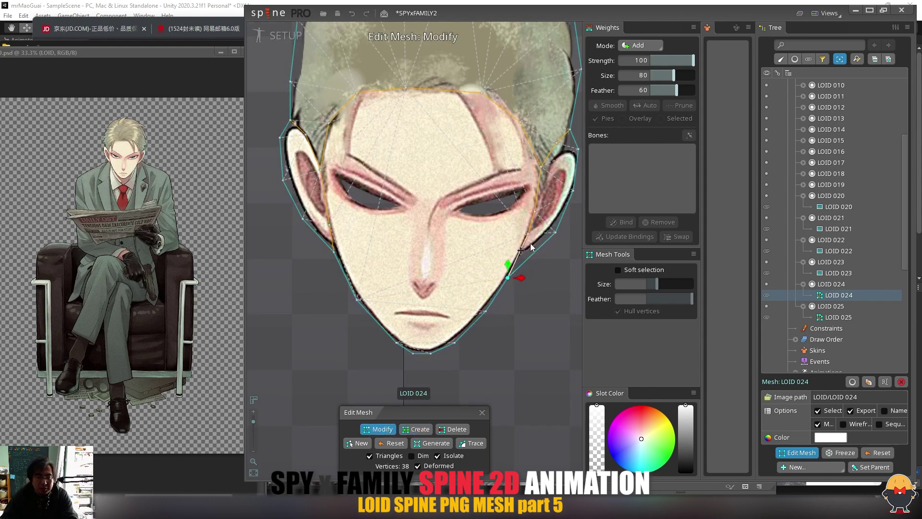
{"action": "left_click_drag", "start_coordinate": [510, 280], "coordinate": [519, 263]}
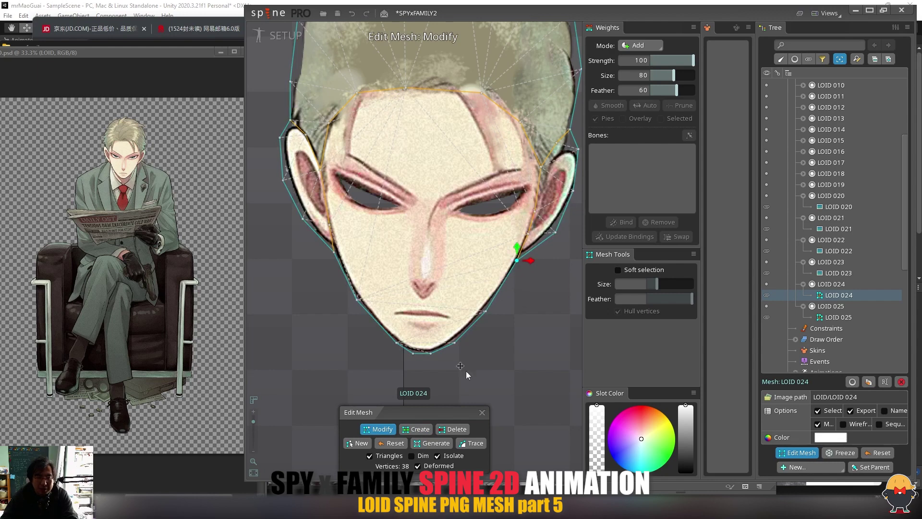
{"action": "left_click_drag", "start_coordinate": [466, 353], "coordinate": [447, 367]}
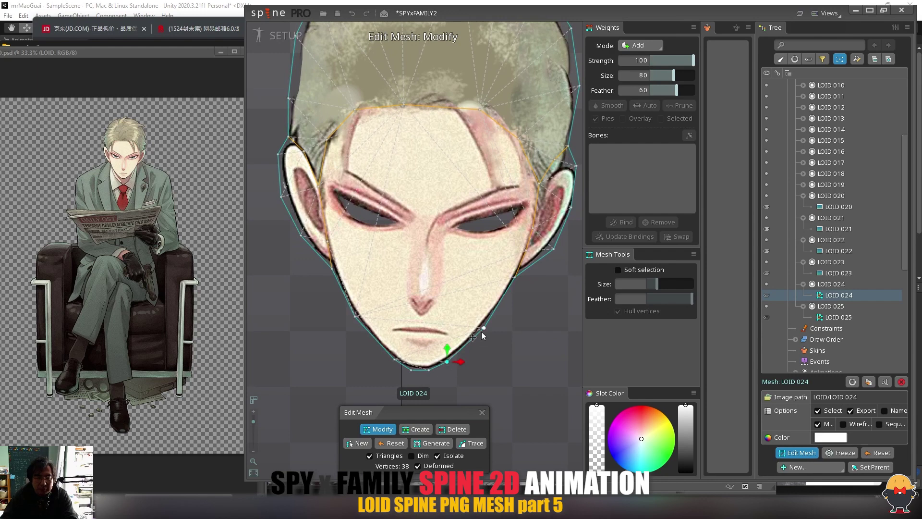
{"action": "left_click_drag", "start_coordinate": [483, 329], "coordinate": [484, 343]}
Create a chain of connected inner vertices along the left brow, between the eyes and along the right brow to the face edge.
{"action": "left_click", "coordinate": [416, 429]}
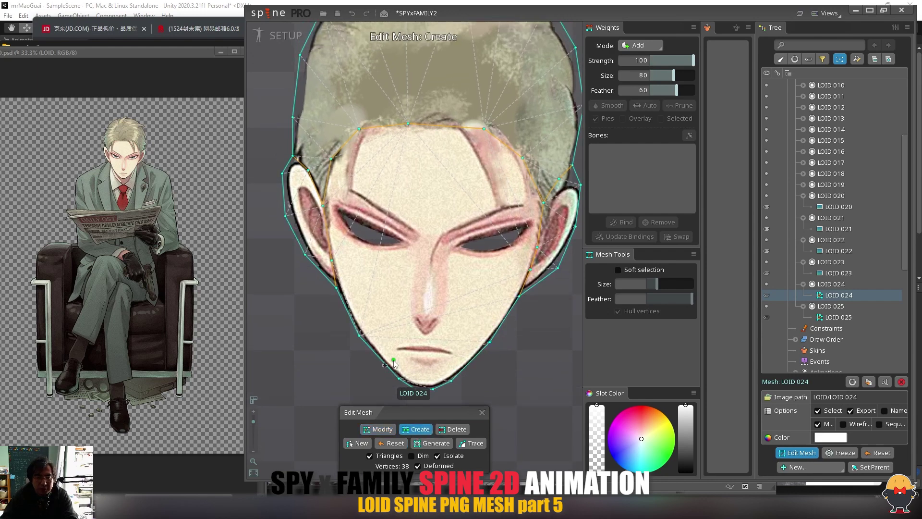
{"action": "left_click", "coordinate": [354, 189]}
{"action": "left_click", "coordinate": [418, 232]}
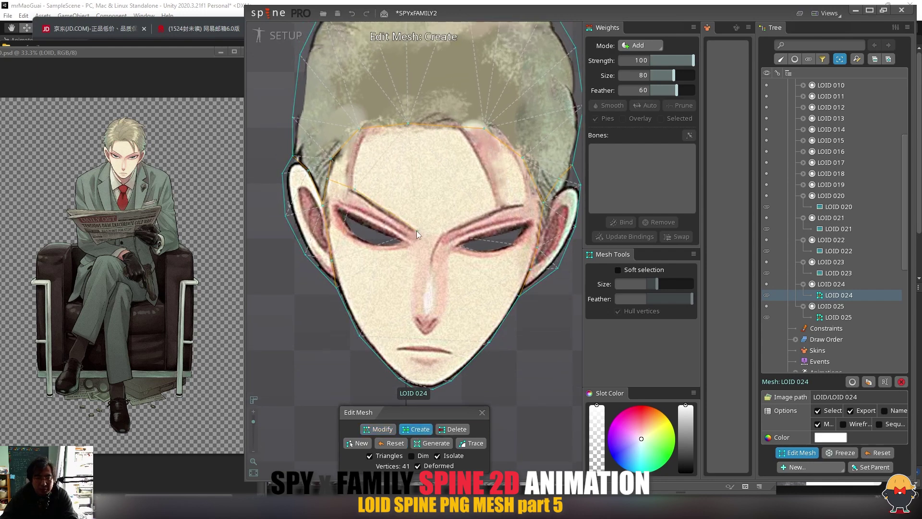
{"action": "left_click", "coordinate": [444, 236]}
{"action": "left_click", "coordinate": [470, 224]}
{"action": "left_click", "coordinate": [511, 206]}
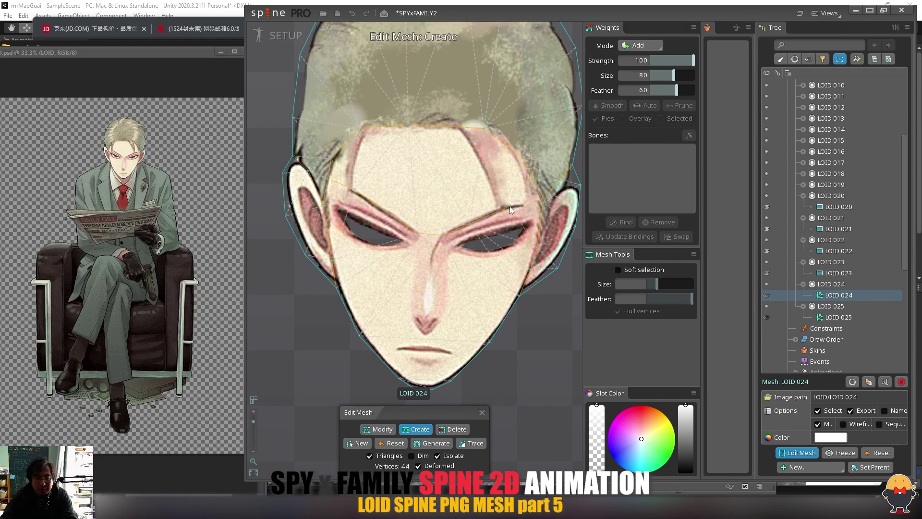
{"action": "left_click", "coordinate": [543, 203]}
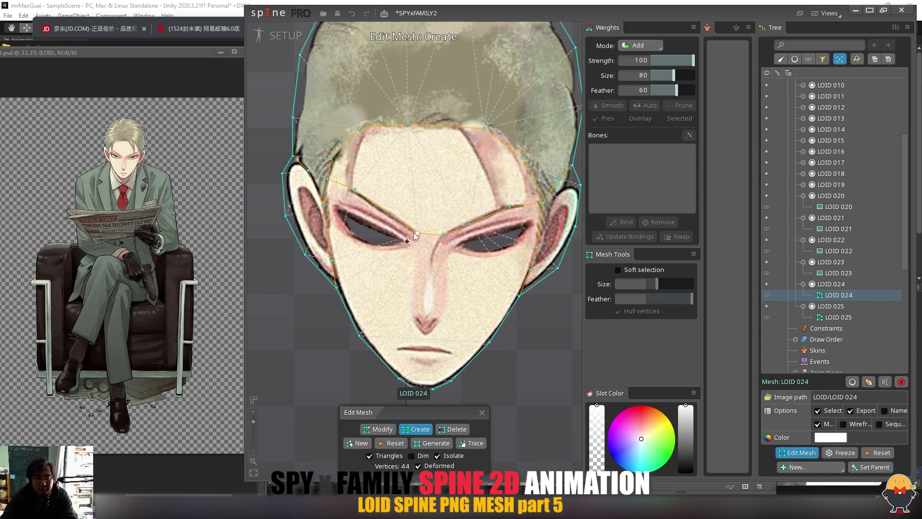
Create inner vertices and edges outlining the nose bridge from the inner brows down to the nose tip.
{"action": "left_click", "coordinate": [427, 256]}
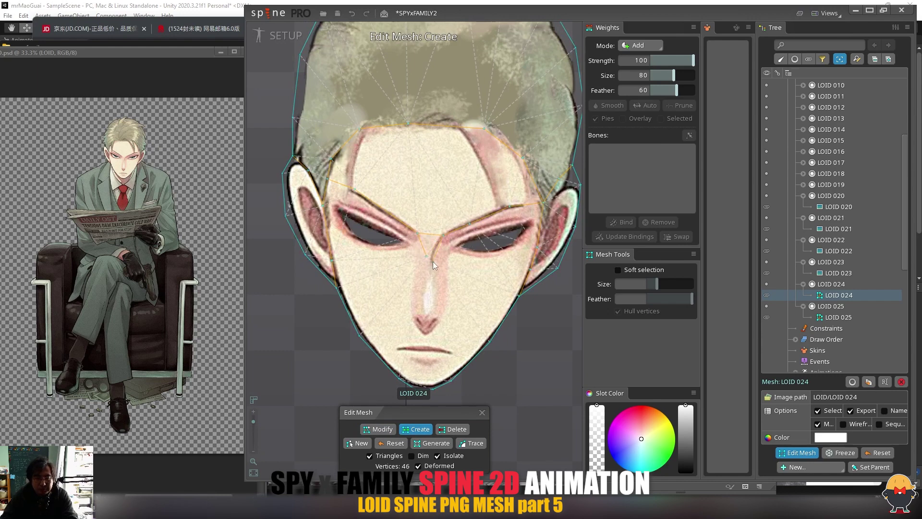
{"action": "left_click", "coordinate": [435, 258]}
{"action": "left_click", "coordinate": [432, 315]}
{"action": "left_click", "coordinate": [425, 322]}
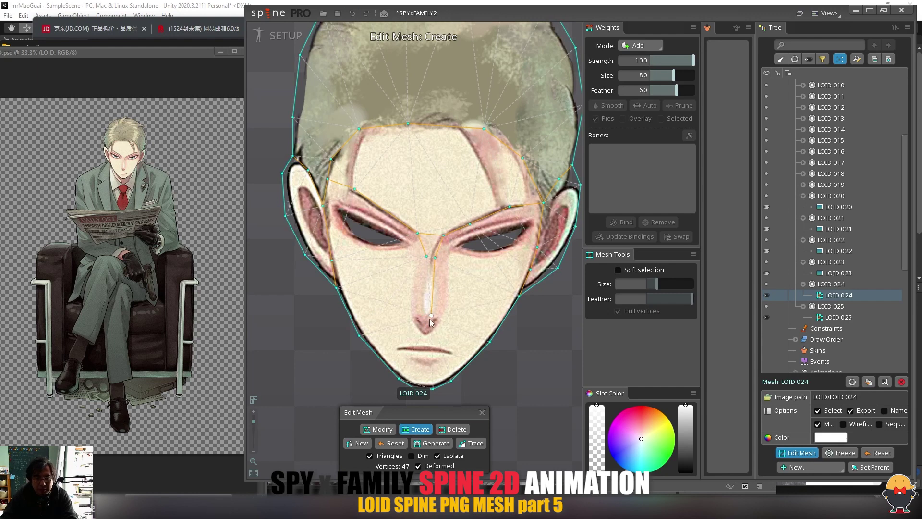
{"action": "left_click", "coordinate": [423, 325]}
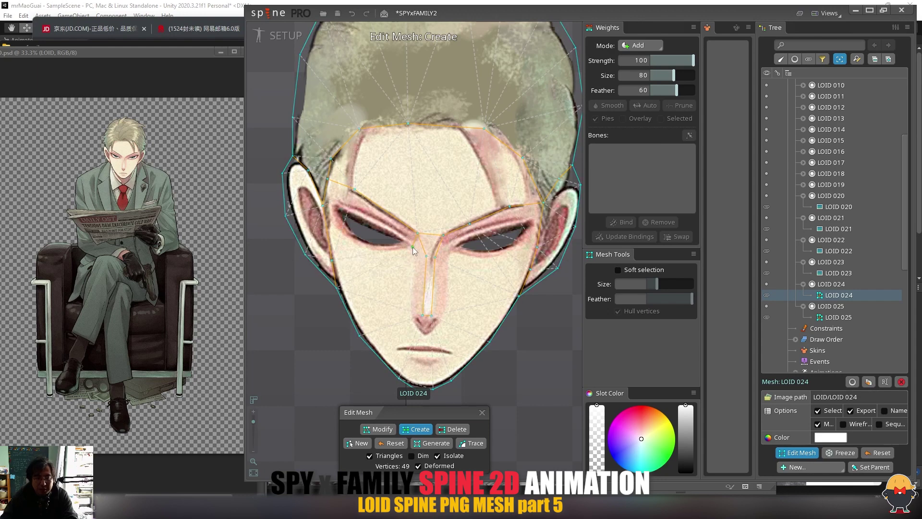
Add an outer chain of vertices down the nose's left side, around its tip and up to the right eye's inner corner.
{"action": "left_click", "coordinate": [409, 319]}
{"action": "left_click", "coordinate": [421, 334]}
{"action": "left_click", "coordinate": [431, 336]}
{"action": "left_click", "coordinate": [443, 322]}
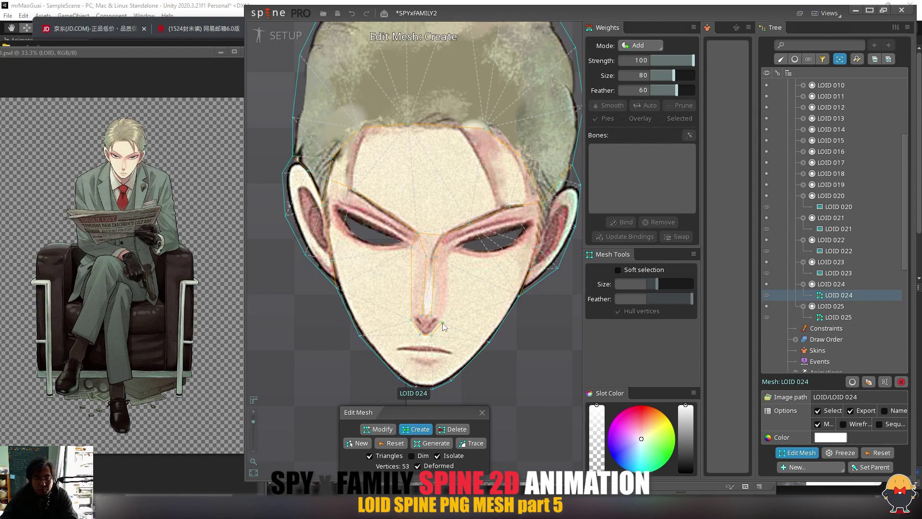
{"action": "left_click", "coordinate": [451, 250]}
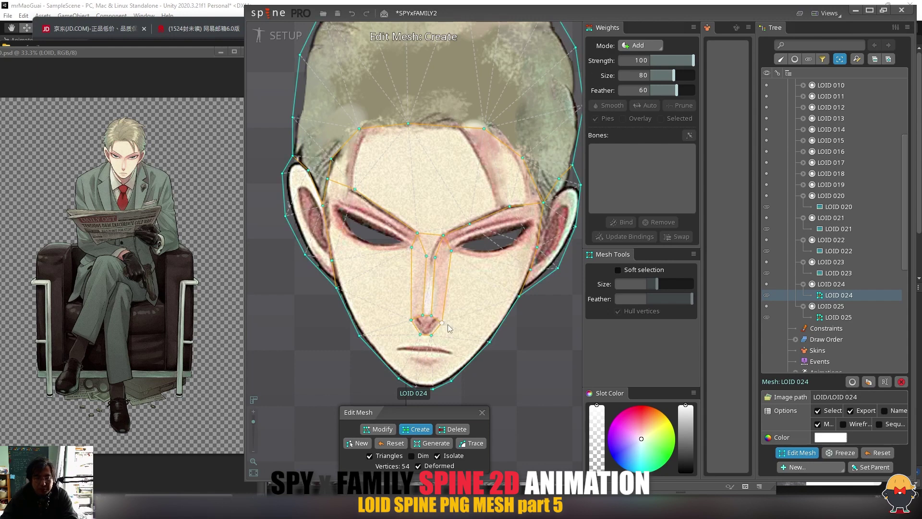
{"action": "left_click", "coordinate": [427, 257]}
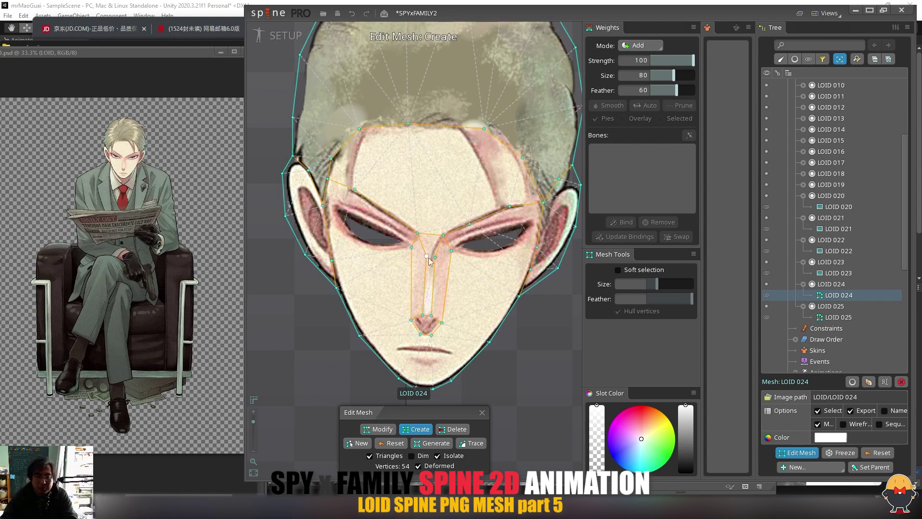
Create inner vertices at both corners of the left eye opening and along its lower eyelid.
{"action": "scroll", "coordinate": [290, 429], "scroll_direction": "up", "scroll_amount": 8}
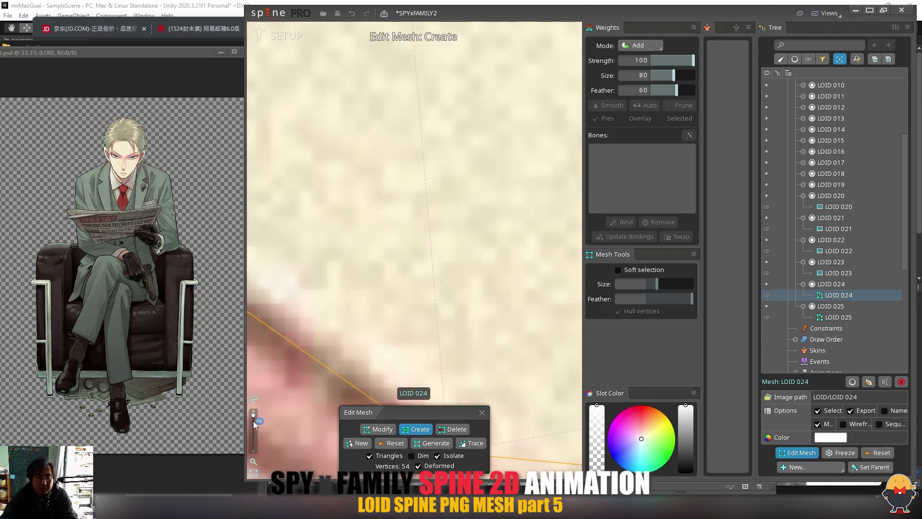
{"action": "left_click_drag", "start_coordinate": [253, 422], "coordinate": [253, 419]}
{"action": "left_click_drag", "start_coordinate": [391, 283], "coordinate": [414, 282]}
{"action": "left_click", "coordinate": [304, 226]}
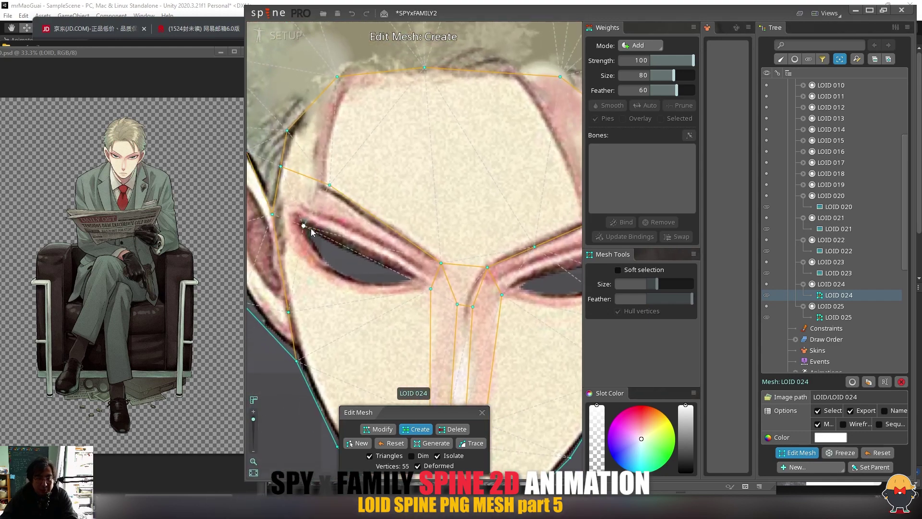
{"action": "left_click", "coordinate": [417, 278]}
{"action": "left_click", "coordinate": [393, 285]}
{"action": "left_click", "coordinate": [373, 287]}
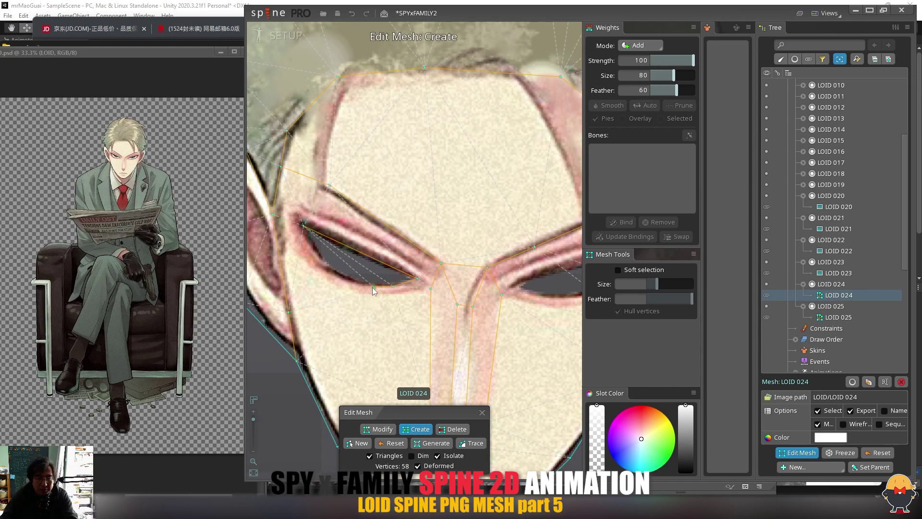
{"action": "left_click", "coordinate": [343, 279]}
{"action": "left_click", "coordinate": [325, 265]}
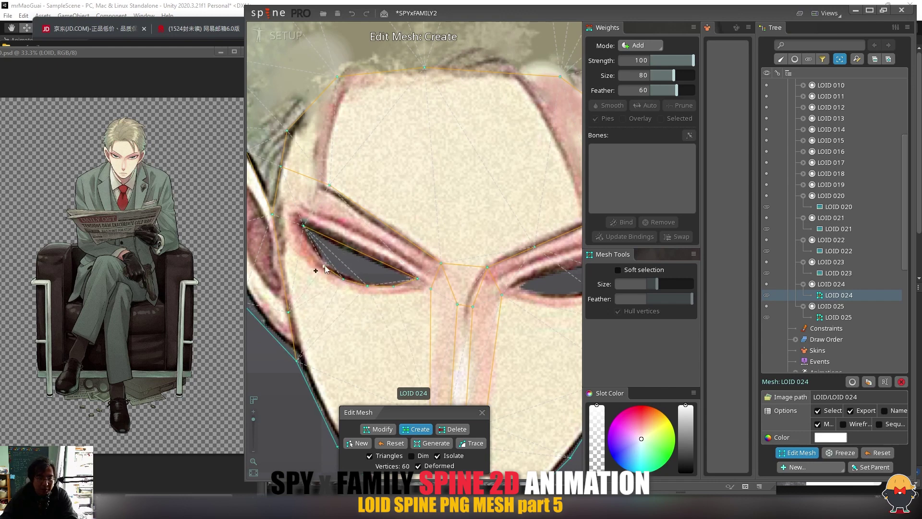
Add vertices along the left eye's upper eyelid from the outer corner to the inner corner.
{"action": "left_click", "coordinate": [329, 238]}
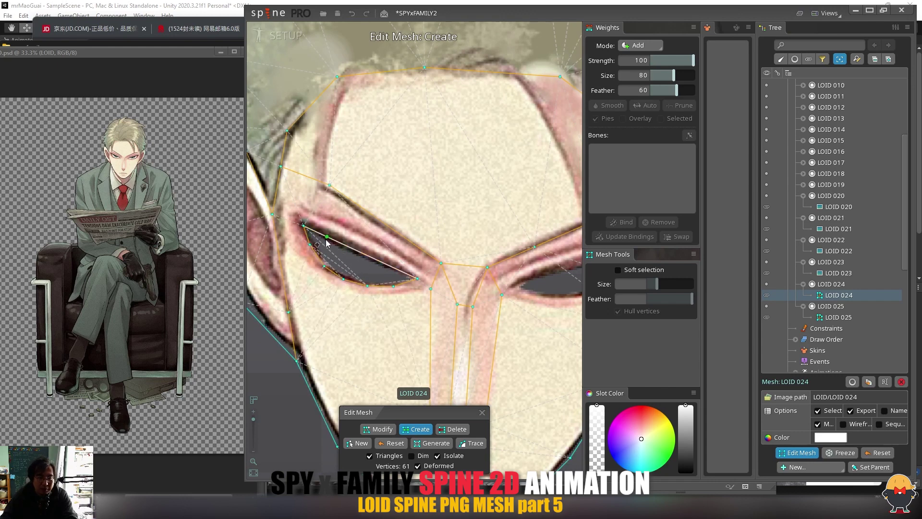
{"action": "left_click", "coordinate": [353, 249]}
{"action": "left_click", "coordinate": [382, 263]}
{"action": "left_click", "coordinate": [405, 273]}
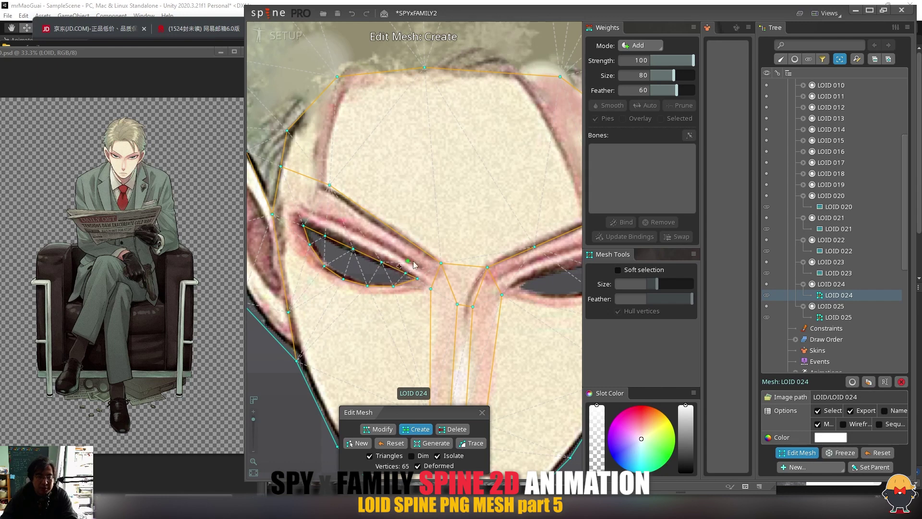
Create inner vertices at both corners of the right eye opening and along its lower eyelid.
{"action": "left_click_drag", "start_coordinate": [413, 265], "coordinate": [332, 271]}
{"action": "left_click", "coordinate": [390, 286]}
{"action": "left_click", "coordinate": [419, 273]}
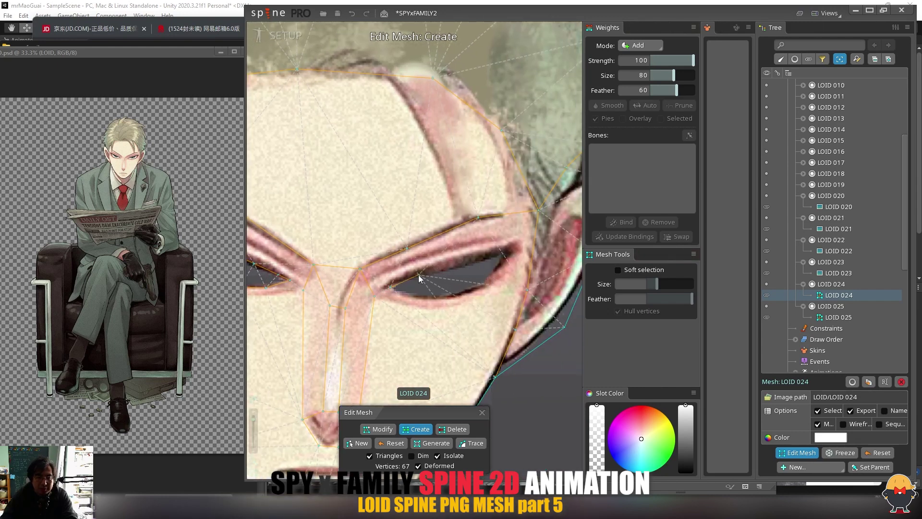
{"action": "left_click", "coordinate": [508, 249]}
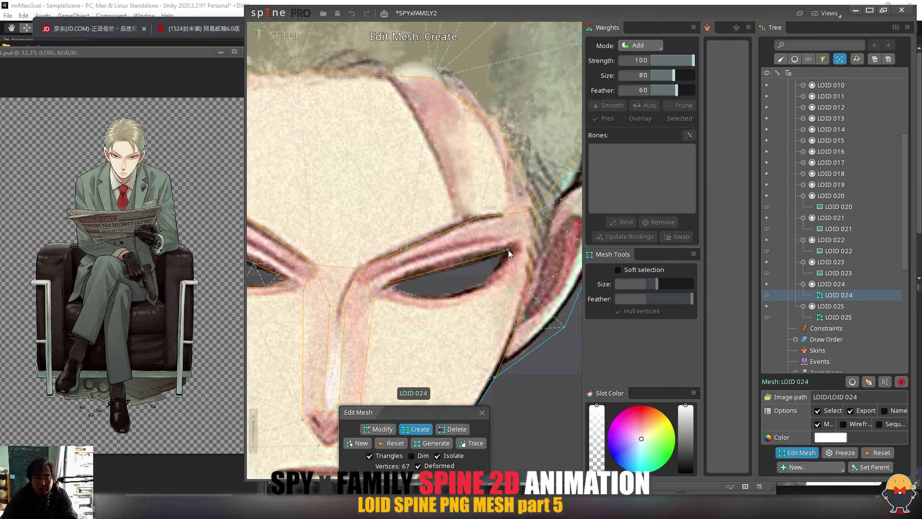
{"action": "left_click", "coordinate": [492, 278]}
{"action": "left_click", "coordinate": [476, 291]}
{"action": "left_click", "coordinate": [451, 297]}
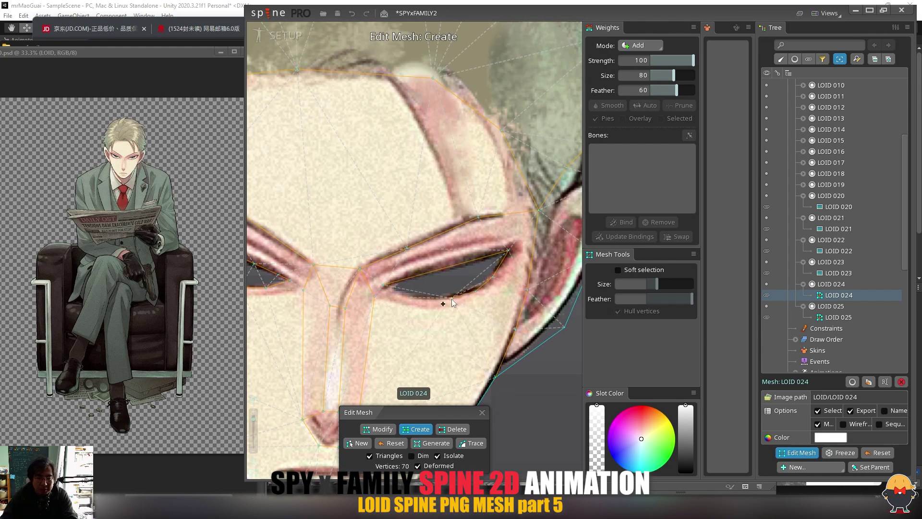
{"action": "left_click", "coordinate": [423, 301]}
{"action": "left_click", "coordinate": [403, 279]}
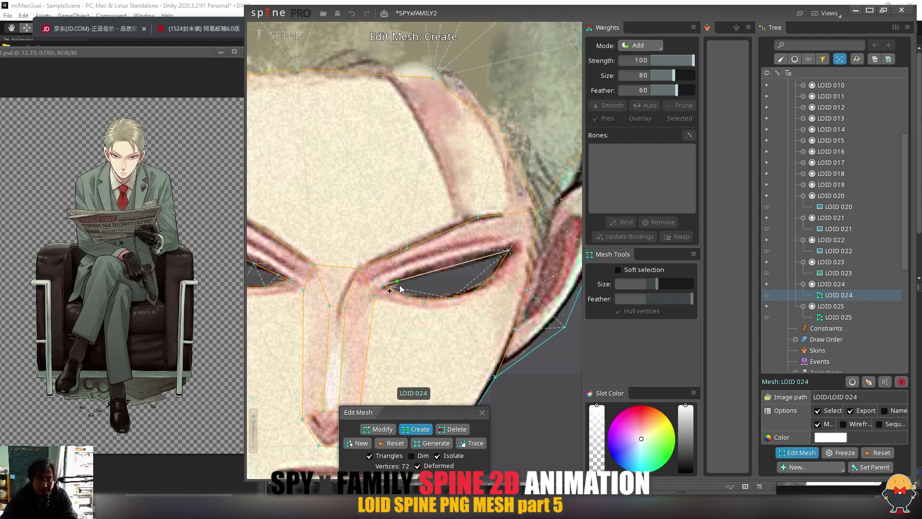
Add vertices along the right eye's upper eyelid from the inner part toward the outer corner.
{"action": "left_click", "coordinate": [450, 266]}
{"action": "left_click", "coordinate": [478, 259]}
{"action": "left_click", "coordinate": [489, 256]}
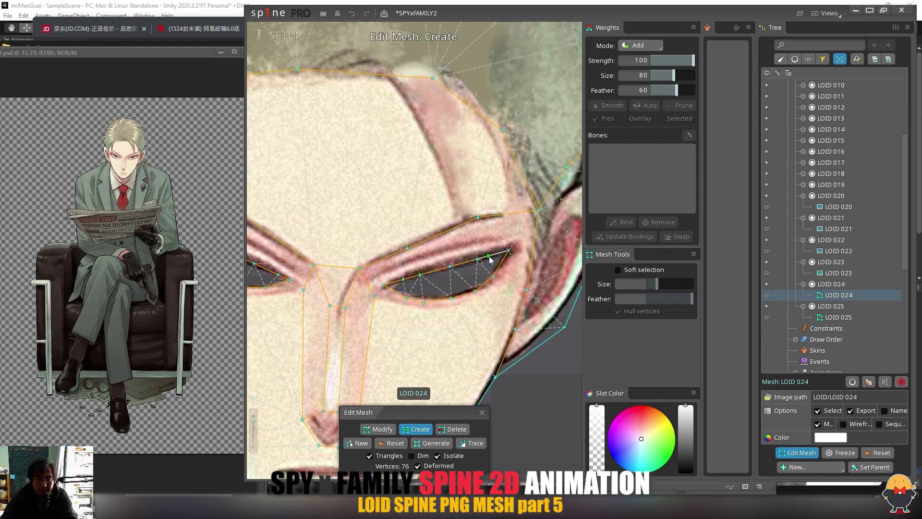
Add an outer ring of vertices around the right eye, following the upper lid fold and the skin below the lower lid.
{"action": "left_click", "coordinate": [392, 270]}
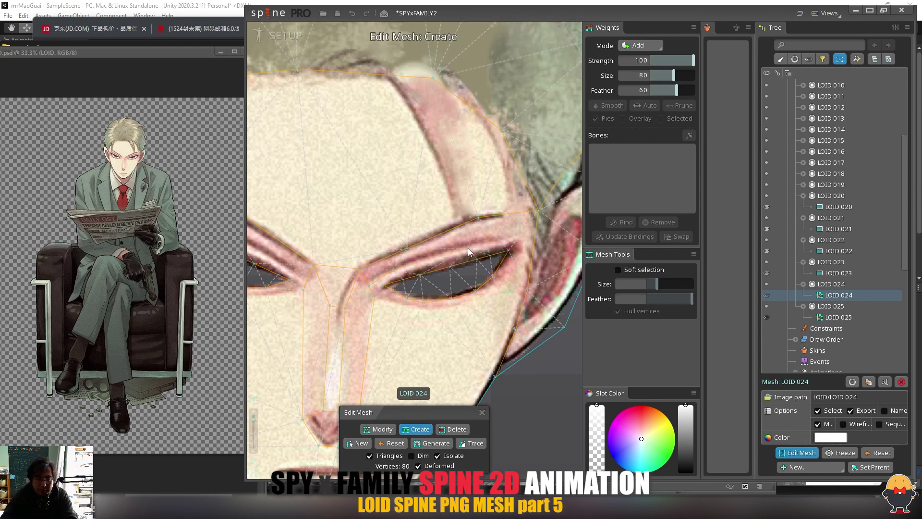
{"action": "left_click", "coordinate": [500, 237]}
{"action": "left_click", "coordinate": [522, 237]}
{"action": "left_click", "coordinate": [492, 301]}
{"action": "left_click", "coordinate": [466, 313]}
{"action": "left_click", "coordinate": [437, 317]}
{"action": "left_click", "coordinate": [407, 315]}
{"action": "left_click", "coordinate": [391, 309]}
{"action": "left_click", "coordinate": [393, 270]}
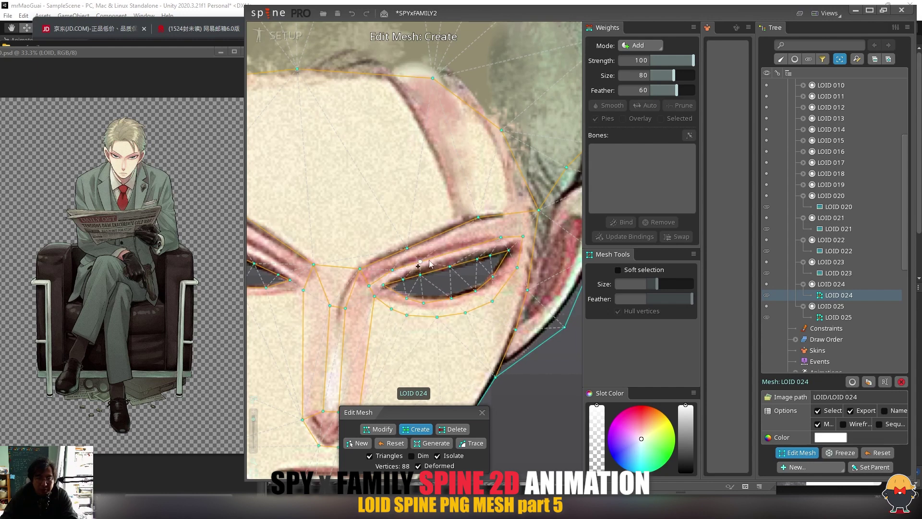
{"action": "left_click", "coordinate": [420, 262]}
Add an outer ring of vertices around the left eye, below the lower lid and back along the upper lid fold.
{"action": "left_click_drag", "start_coordinate": [337, 245], "coordinate": [503, 216]}
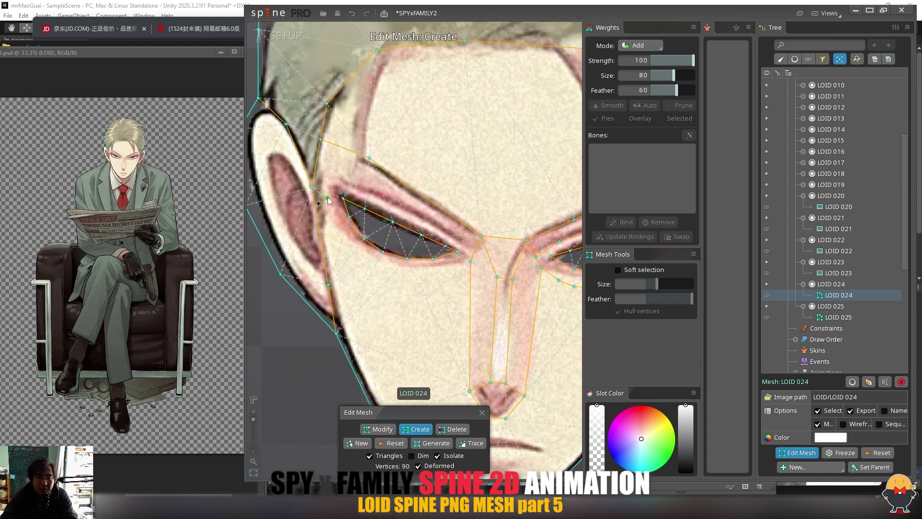
{"action": "left_click", "coordinate": [379, 270]}
{"action": "left_click", "coordinate": [413, 276]}
{"action": "left_click", "coordinate": [443, 270]}
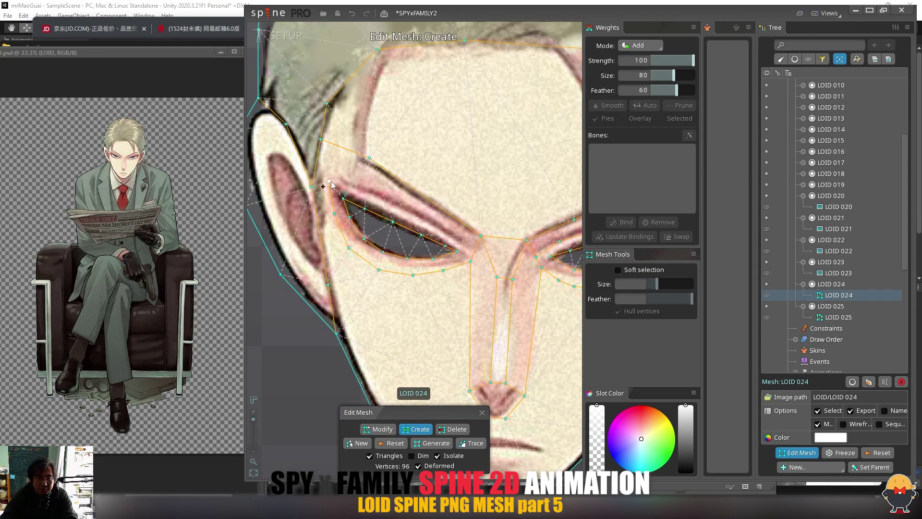
{"action": "left_click", "coordinate": [461, 243]}
{"action": "left_click", "coordinate": [441, 230]}
{"action": "left_click", "coordinate": [413, 217]}
{"action": "left_click", "coordinate": [382, 200]}
{"action": "left_click", "coordinate": [363, 192]}
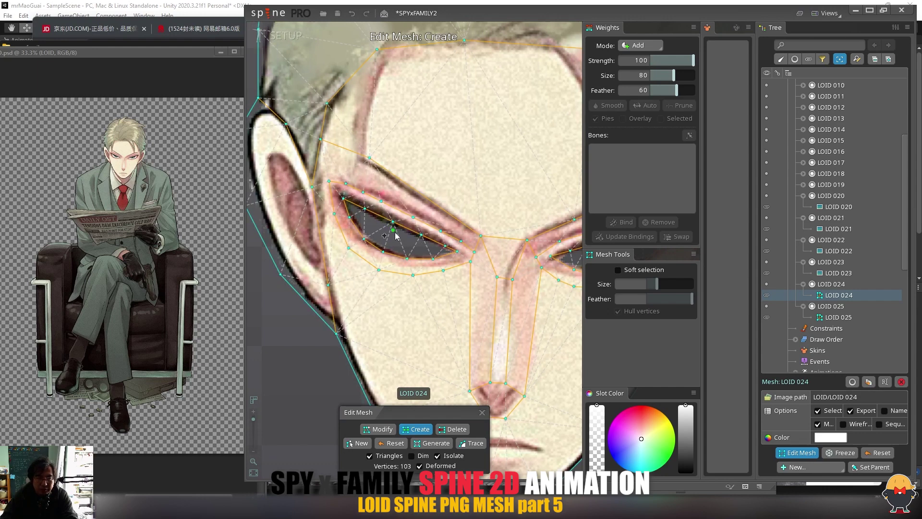
Add extra vertices along the left and right eyebrow lines, including their inner and outer parts.
{"action": "left_click_drag", "start_coordinate": [395, 233], "coordinate": [352, 255]}
{"action": "left_click", "coordinate": [424, 248]}
{"action": "left_click", "coordinate": [504, 254]}
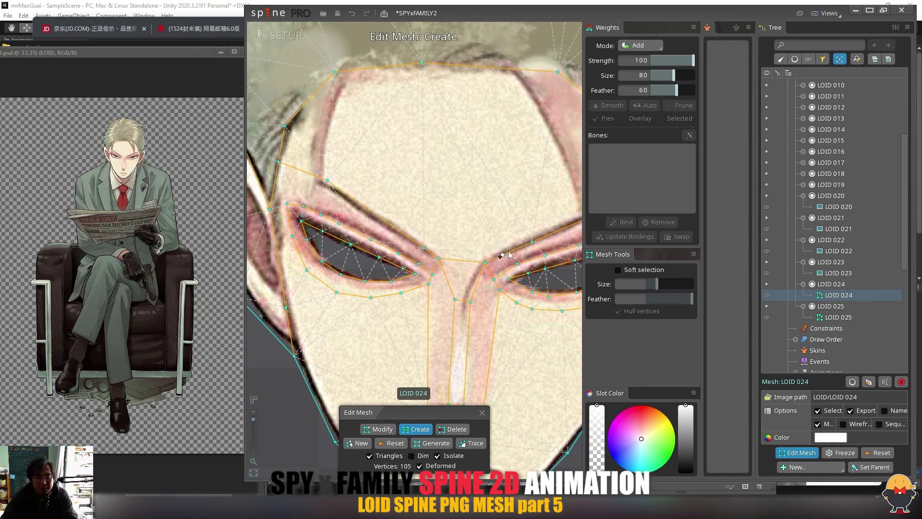
{"action": "left_click_drag", "start_coordinate": [516, 225], "coordinate": [465, 219]}
{"action": "left_click_drag", "start_coordinate": [380, 219], "coordinate": [425, 222]}
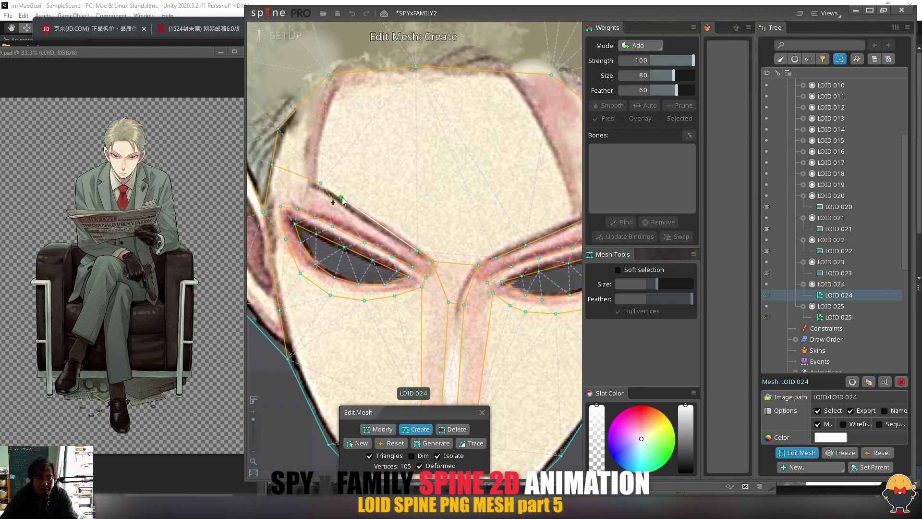
{"action": "left_click", "coordinate": [341, 197]}
{"action": "left_click", "coordinate": [299, 175]}
{"action": "left_click_drag", "start_coordinate": [489, 198], "coordinate": [398, 195]}
{"action": "left_click", "coordinate": [541, 208]}
{"action": "left_click_drag", "start_coordinate": [433, 227], "coordinate": [474, 213]}
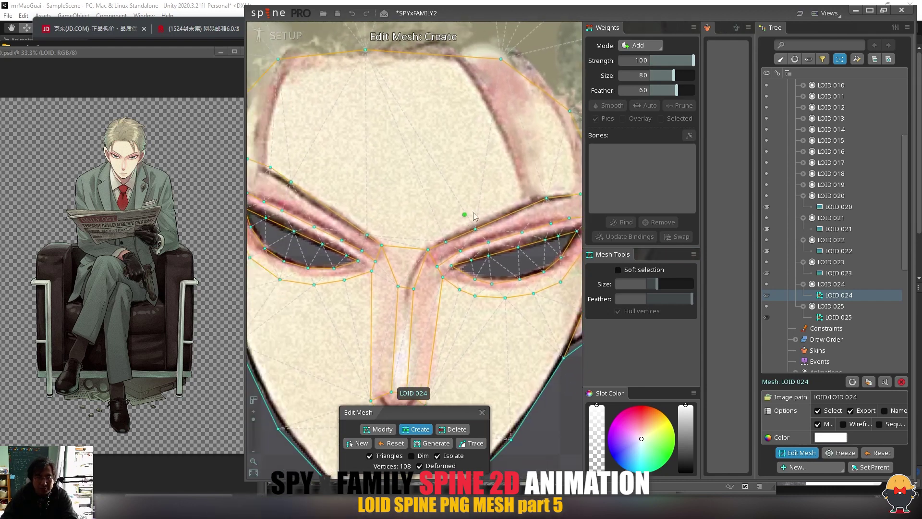
Adjust the vertex at the top of the nose bridge's inner line in Modify mode.
{"action": "left_click_drag", "start_coordinate": [410, 289], "coordinate": [457, 190]}
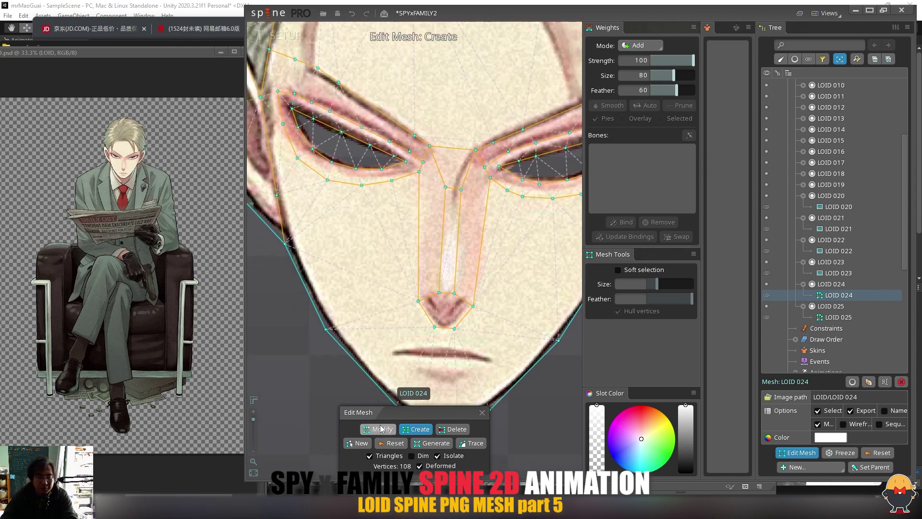
{"action": "left_click", "coordinate": [381, 429]}
{"action": "left_click", "coordinate": [444, 186]}
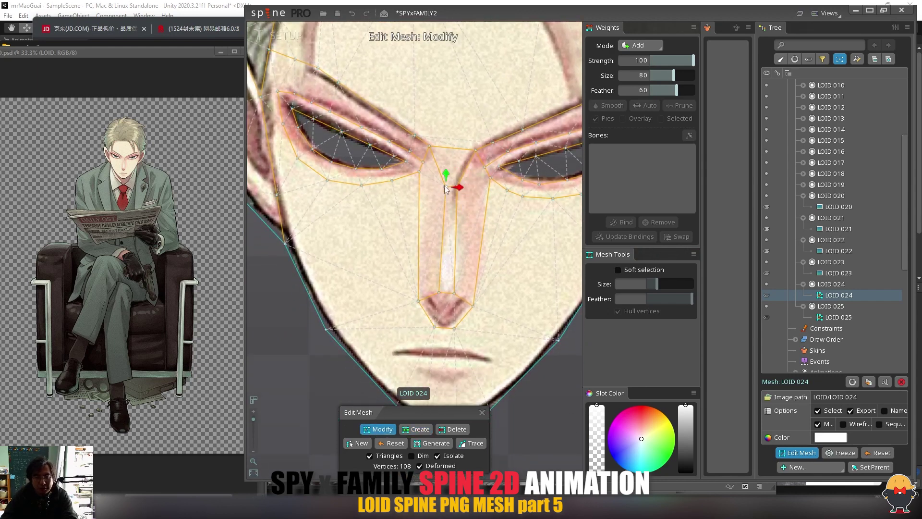
Create a row of vertices along the mouth line from its left corner to its right corner.
{"action": "left_click", "coordinate": [416, 429]}
{"action": "left_click_drag", "start_coordinate": [411, 376], "coordinate": [396, 332]}
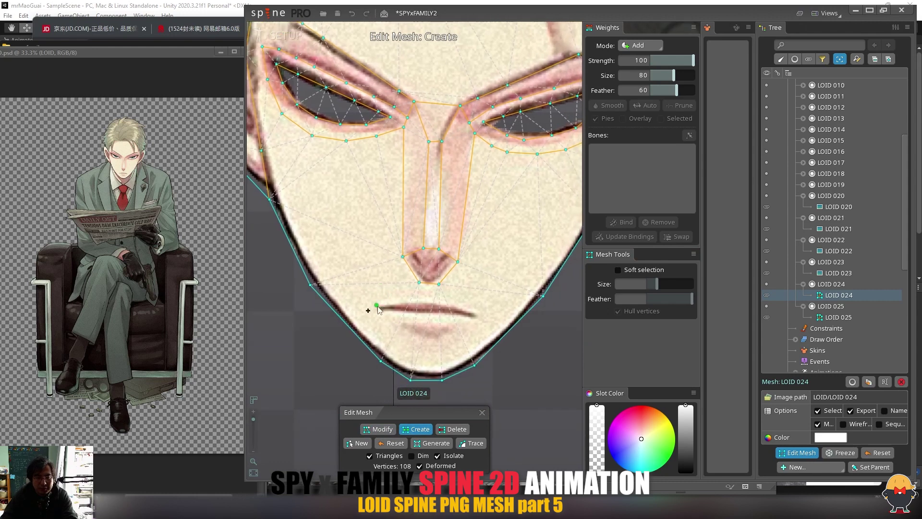
{"action": "left_click", "coordinate": [376, 309]}
{"action": "left_click", "coordinate": [410, 312]}
{"action": "left_click", "coordinate": [445, 313]}
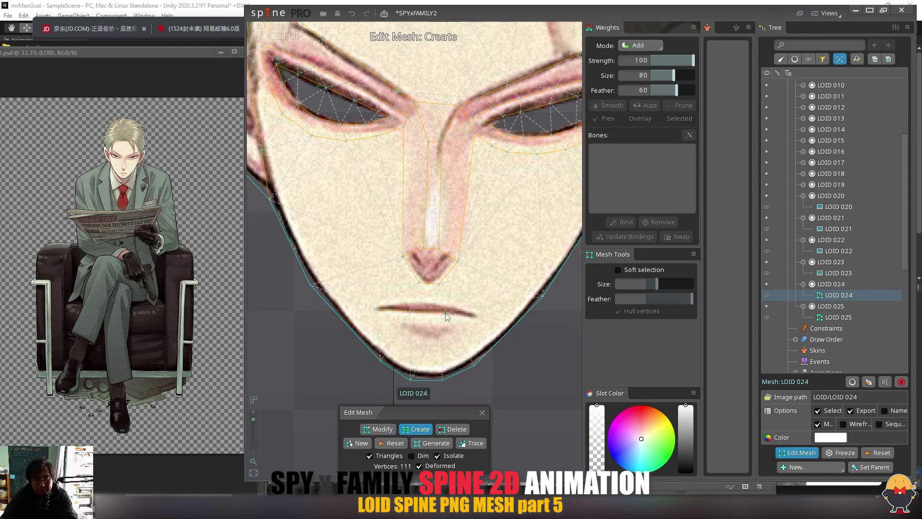
{"action": "left_click", "coordinate": [477, 316]}
Add vertices just above the mouth line and an edge joining the two mouth corners.
{"action": "left_click_drag", "start_coordinate": [413, 299], "coordinate": [414, 301]}
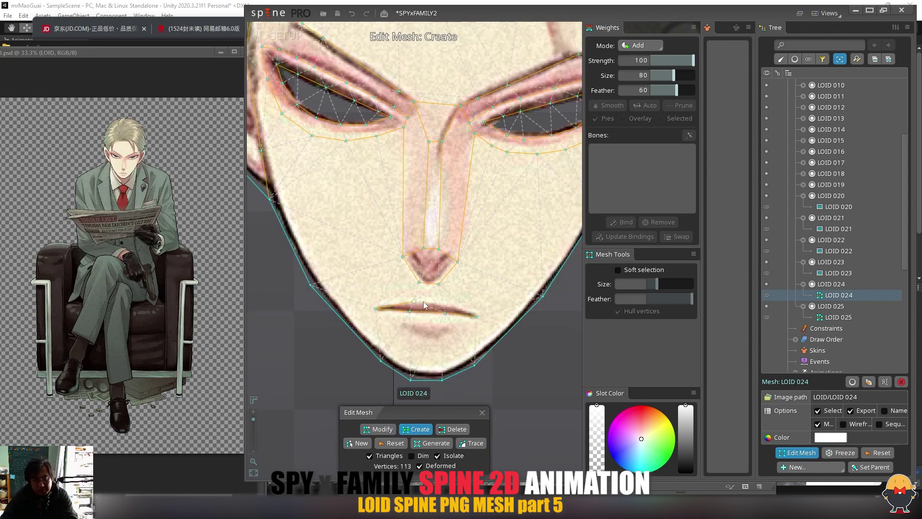
{"action": "left_click", "coordinate": [445, 312]}
{"action": "left_click", "coordinate": [445, 303]}
{"action": "key", "text": "ctrl+z"}
{"action": "left_click", "coordinate": [446, 302]}
{"action": "left_click_drag", "start_coordinate": [378, 308], "coordinate": [476, 317]}
Add a chain of vertices from below the left eye down the left cheek to the chin.
{"action": "left_click_drag", "start_coordinate": [254, 419], "coordinate": [254, 420]}
{"action": "left_click", "coordinate": [329, 190]}
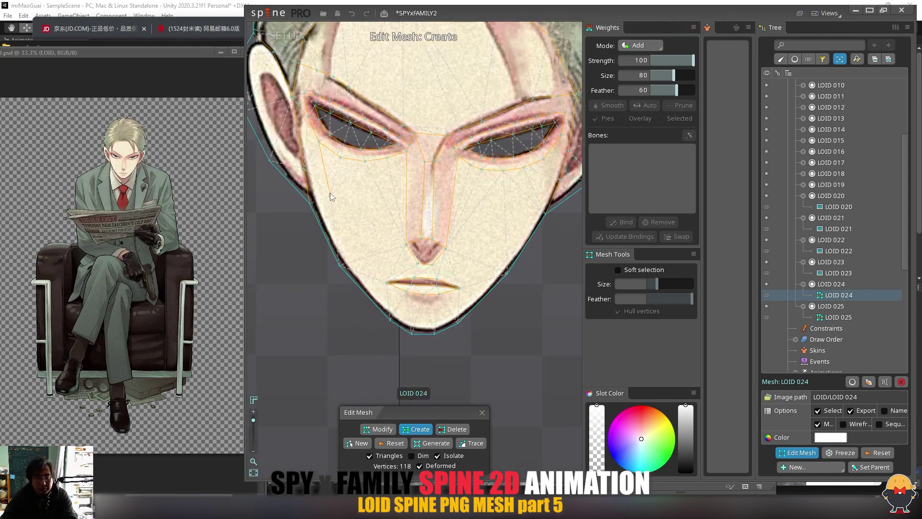
{"action": "left_click", "coordinate": [347, 242]}
{"action": "left_click", "coordinate": [371, 278]}
{"action": "left_click", "coordinate": [400, 309]}
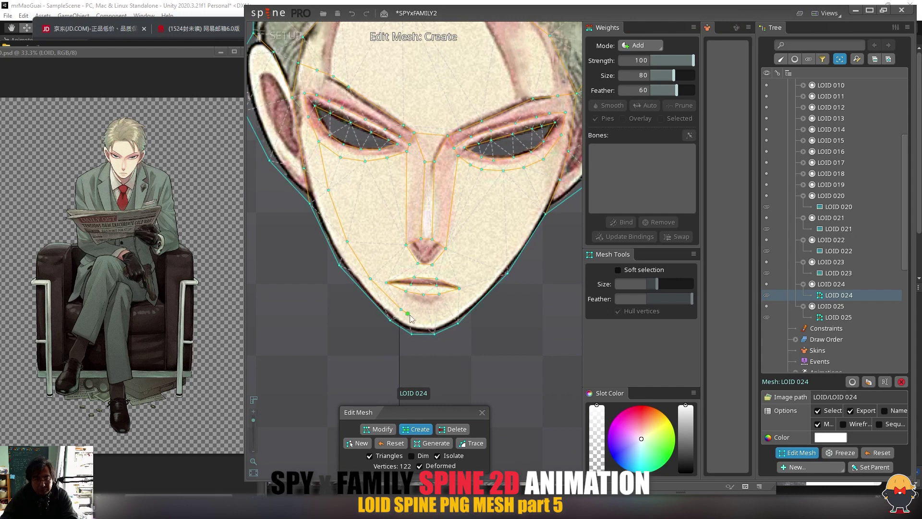
Continue the face contour vertices across the chin and up the right cheek to the ring below the right eye.
{"action": "left_click", "coordinate": [421, 320]}
{"action": "left_click", "coordinate": [434, 318]}
{"action": "left_click", "coordinate": [458, 305]}
{"action": "left_click", "coordinate": [488, 273]}
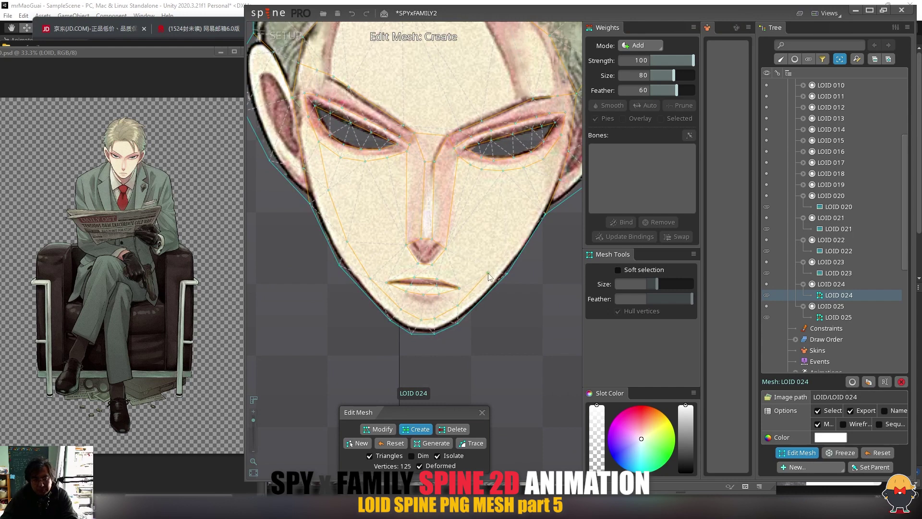
{"action": "left_click", "coordinate": [505, 246]}
{"action": "left_click", "coordinate": [530, 203]}
{"action": "left_click_drag", "start_coordinate": [531, 203], "coordinate": [548, 178]}
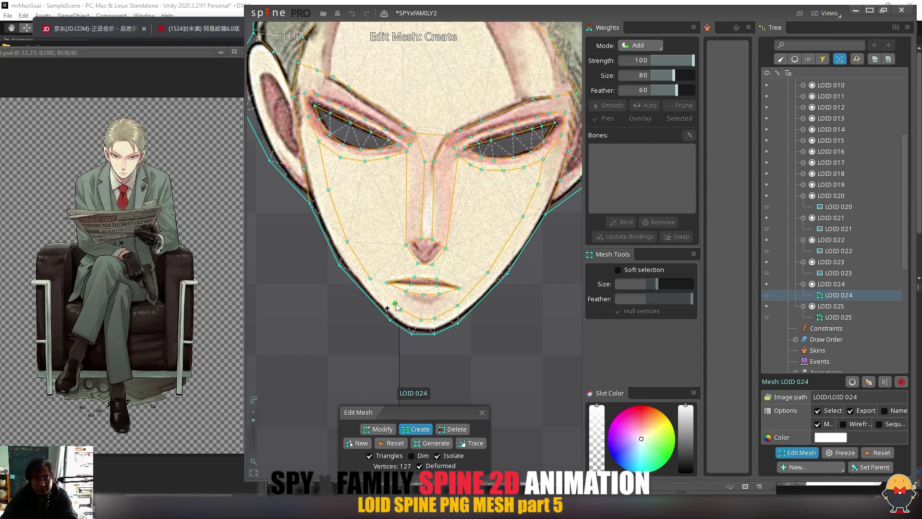
Add vertices beneath the lower lip and on both side edges of the nose above its tip.
{"action": "left_click", "coordinate": [409, 302]}
{"action": "left_click", "coordinate": [432, 307]}
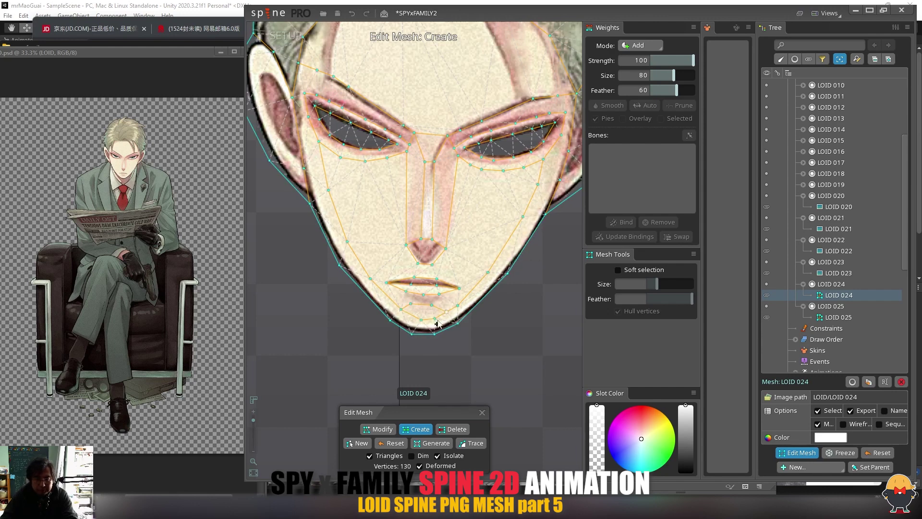
{"action": "left_click", "coordinate": [408, 216]}
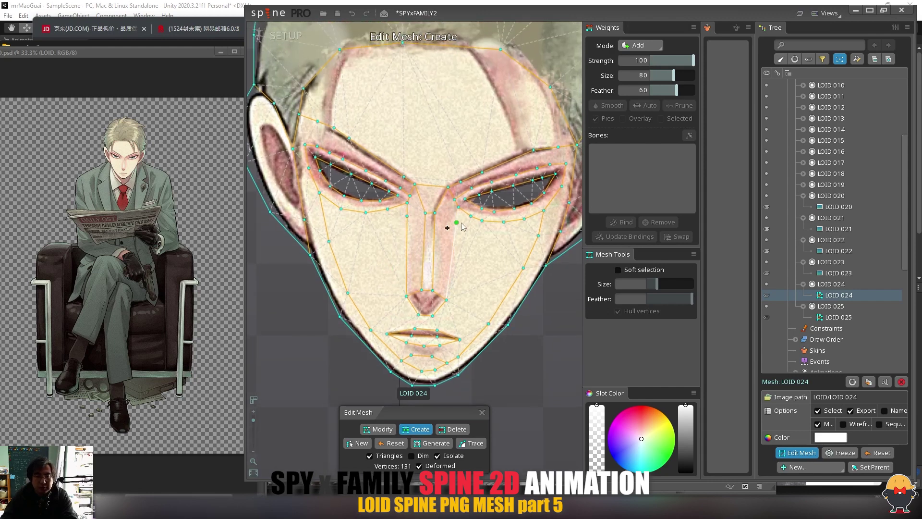
{"action": "left_click", "coordinate": [407, 284]}
{"action": "left_click", "coordinate": [448, 285]}
{"action": "left_click", "coordinate": [448, 286]}
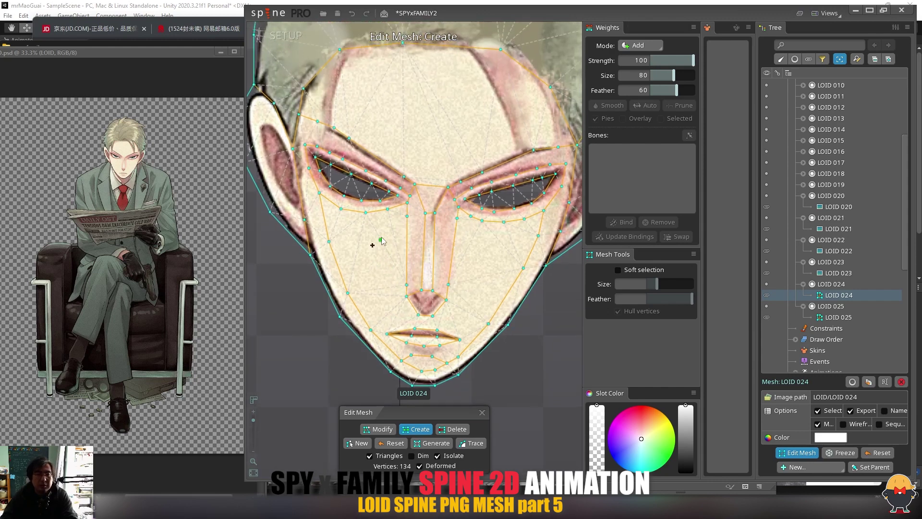
Add vertices down both sides of the forehead, inside the left and right hairline.
{"action": "left_click_drag", "start_coordinate": [361, 218], "coordinate": [353, 247]}
{"action": "left_click_drag", "start_coordinate": [408, 194], "coordinate": [401, 252]}
{"action": "left_click", "coordinate": [322, 212]}
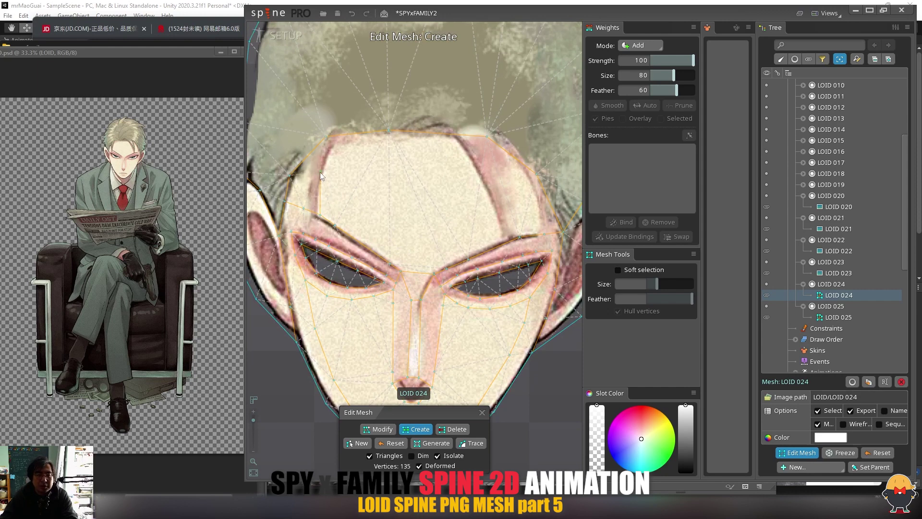
{"action": "left_click_drag", "start_coordinate": [335, 140], "coordinate": [334, 136]}
{"action": "left_click", "coordinate": [527, 203]}
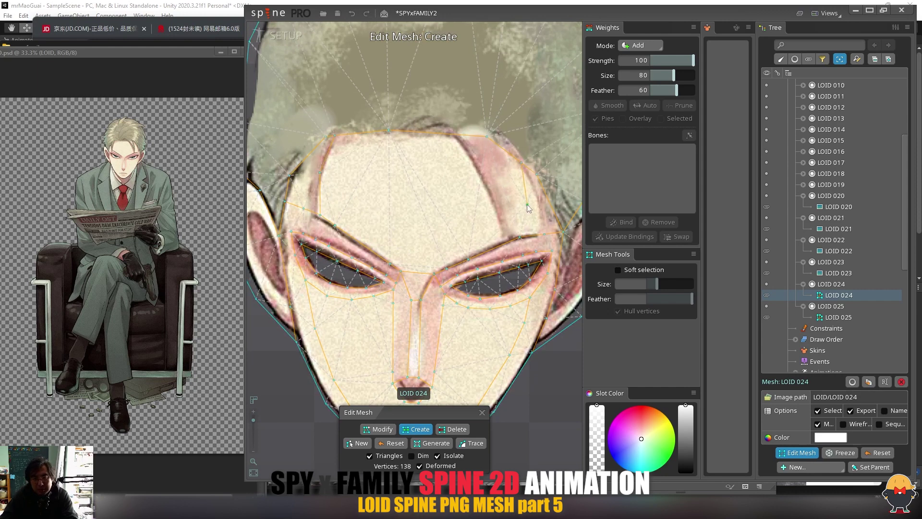
{"action": "left_click", "coordinate": [313, 377]}
Add an arc of inner vertices through the hair from the left temple over the crown to the right temple.
{"action": "left_click_drag", "start_coordinate": [252, 423], "coordinate": [255, 427]}
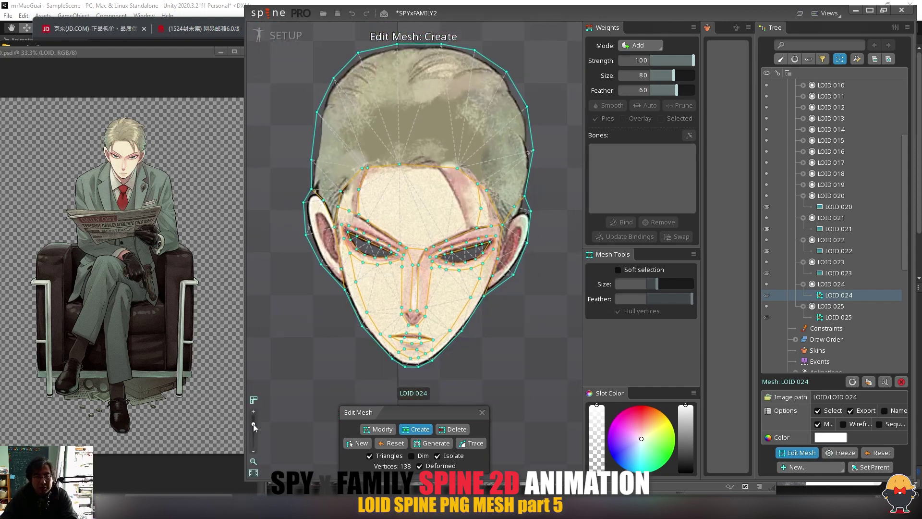
{"action": "left_click", "coordinate": [371, 85]}
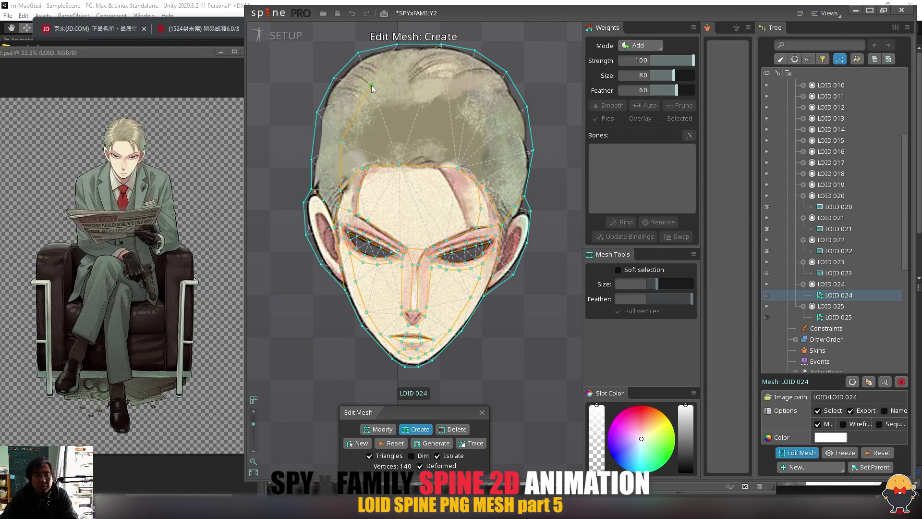
{"action": "left_click", "coordinate": [411, 67]}
{"action": "left_click", "coordinate": [460, 80]}
{"action": "left_click", "coordinate": [490, 110]}
{"action": "left_click", "coordinate": [504, 151]}
{"action": "left_click", "coordinate": [501, 187]}
{"action": "left_click", "coordinate": [457, 131]}
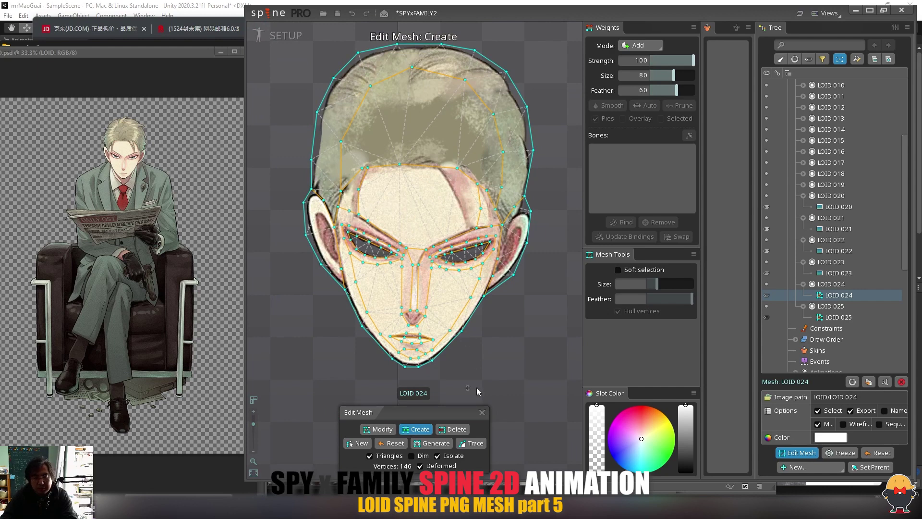
Finish editing the head mesh, save the project, and clear the selection.
{"action": "left_click", "coordinate": [481, 412]}
{"action": "key", "text": "ctrl+s"}
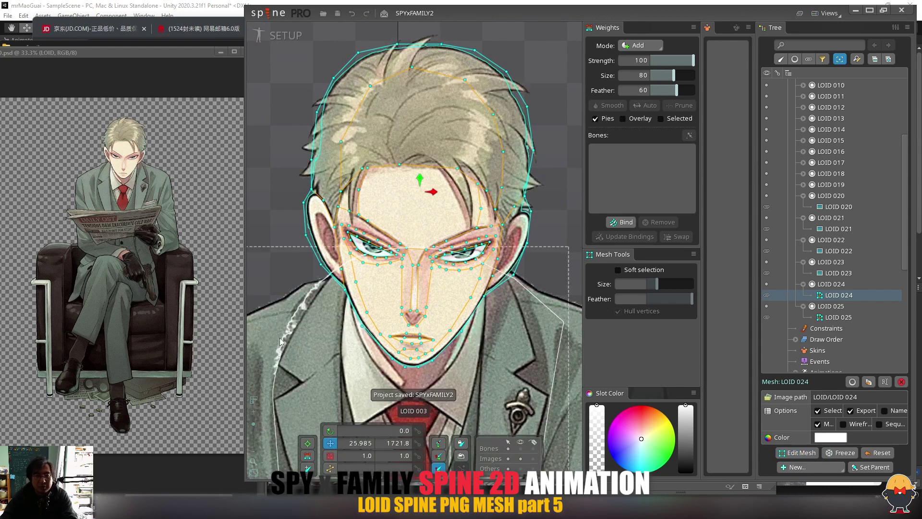
{"action": "key", "text": "space"}
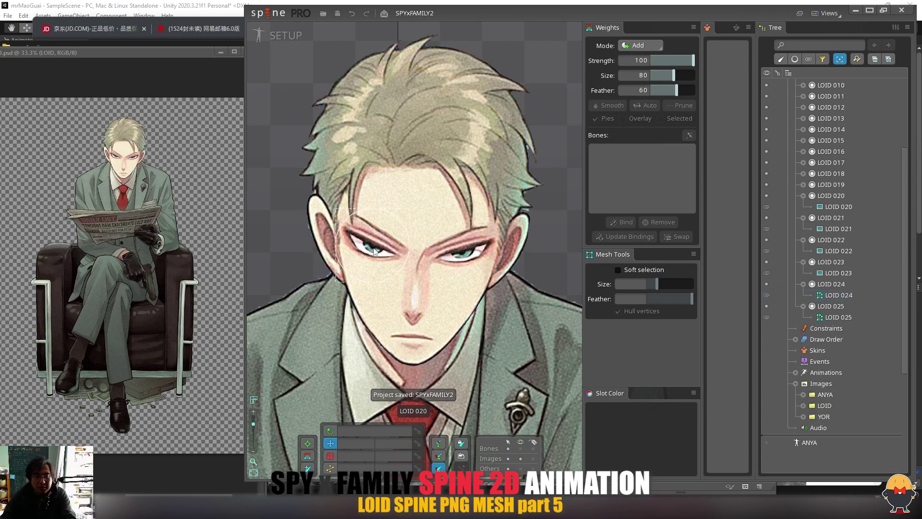
{"action": "left_click", "coordinate": [376, 250]}
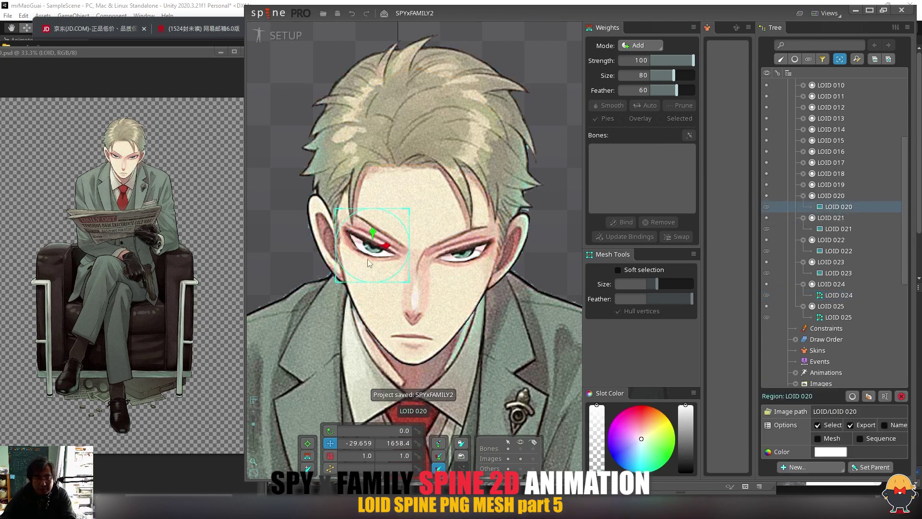
{"action": "left_click", "coordinate": [460, 248], "text": "ctrl"}
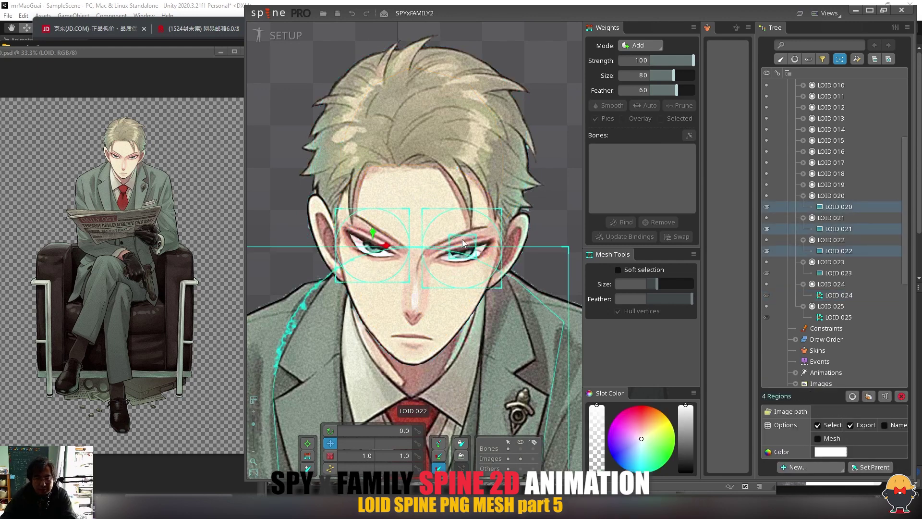
{"action": "left_click", "coordinate": [462, 240], "text": "ctrl"}
{"action": "key", "text": "space"}
Select the four eye images LOID 020 to LOID 023, convert them all to meshes, and save the project.
{"action": "left_click", "coordinate": [463, 244]}
{"action": "left_click", "coordinate": [453, 243], "text": "ctrl"}
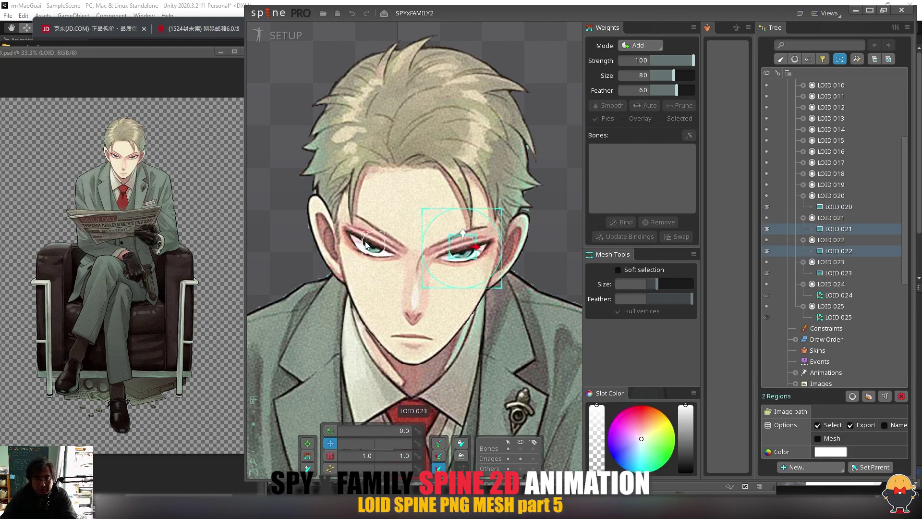
{"action": "left_click", "coordinate": [369, 239], "text": "ctrl"}
{"action": "left_click", "coordinate": [369, 238], "text": "ctrl"}
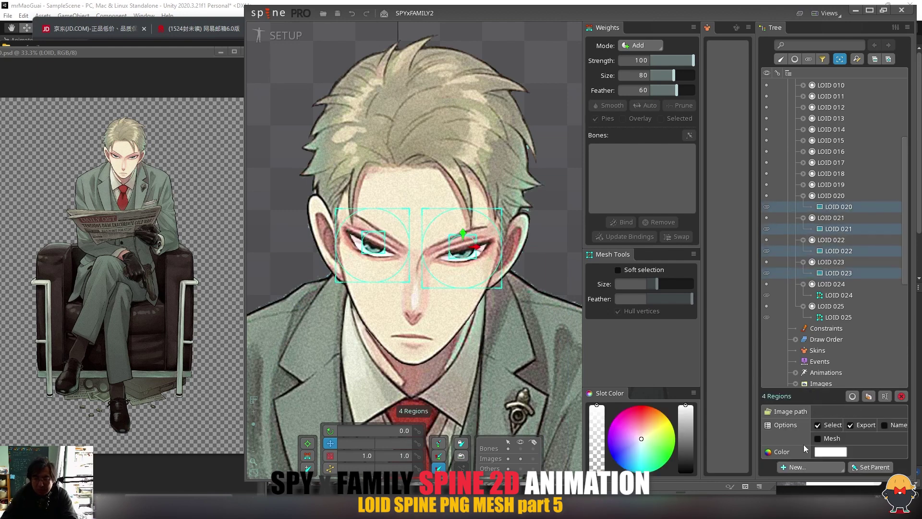
{"action": "left_click", "coordinate": [818, 441]}
{"action": "key", "text": "ctrl+s"}
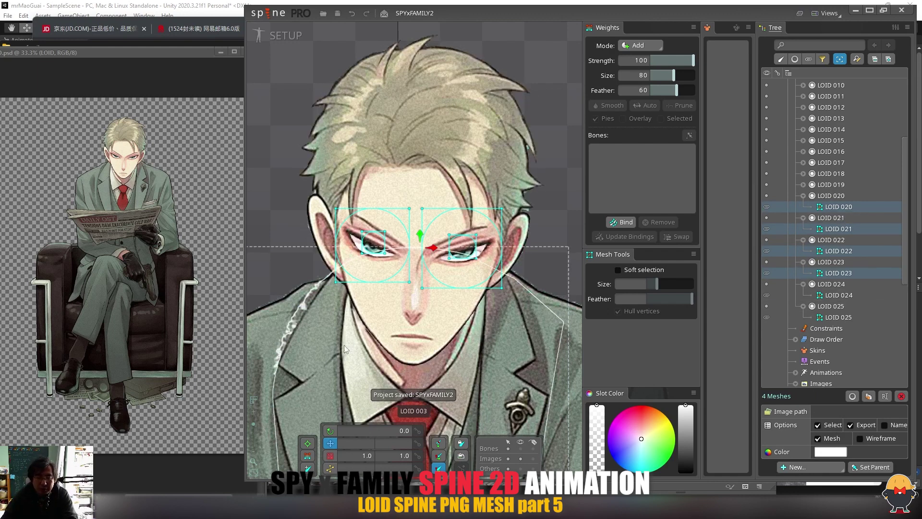
{"action": "left_click_drag", "start_coordinate": [254, 424], "coordinate": [255, 428]}
{"action": "left_click", "coordinate": [804, 184]}
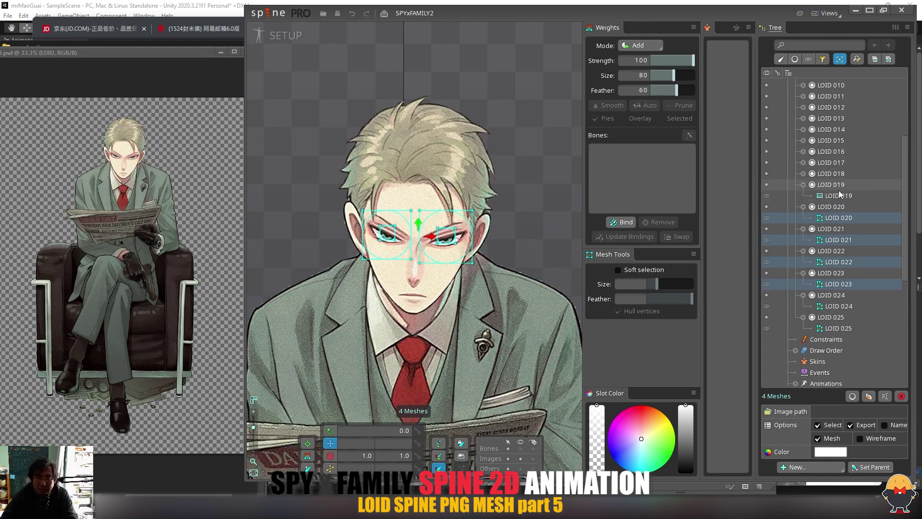
{"action": "left_click", "coordinate": [839, 196]}
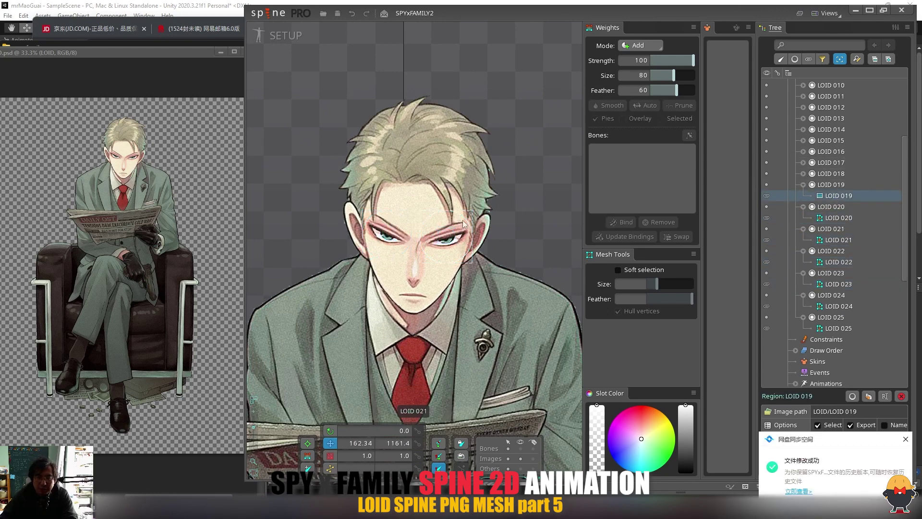
{"action": "scroll", "coordinate": [463, 220], "scroll_direction": "down", "scroll_amount": 2}
{"action": "scroll", "coordinate": [424, 208], "scroll_direction": "up", "scroll_amount": 2}
Convert the torso image LOID 003 to a mesh and open it for mesh editing.
{"action": "left_click", "coordinate": [408, 231]}
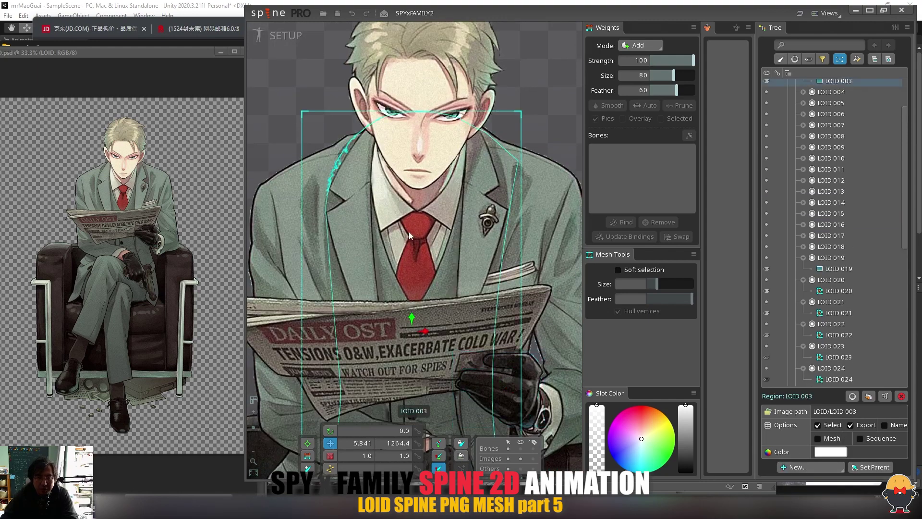
{"action": "left_click_drag", "start_coordinate": [422, 357], "coordinate": [423, 335]}
{"action": "left_click", "coordinate": [254, 431]}
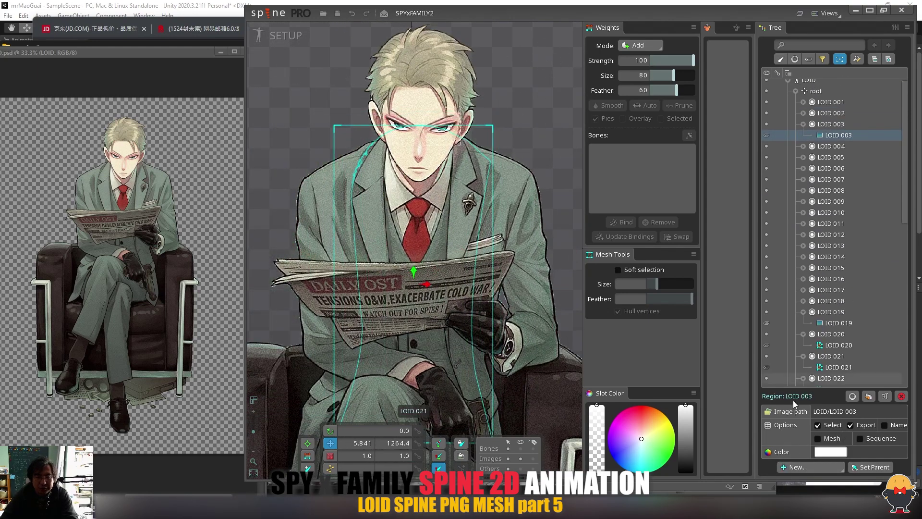
{"action": "left_click", "coordinate": [819, 439]}
{"action": "left_click", "coordinate": [803, 453]}
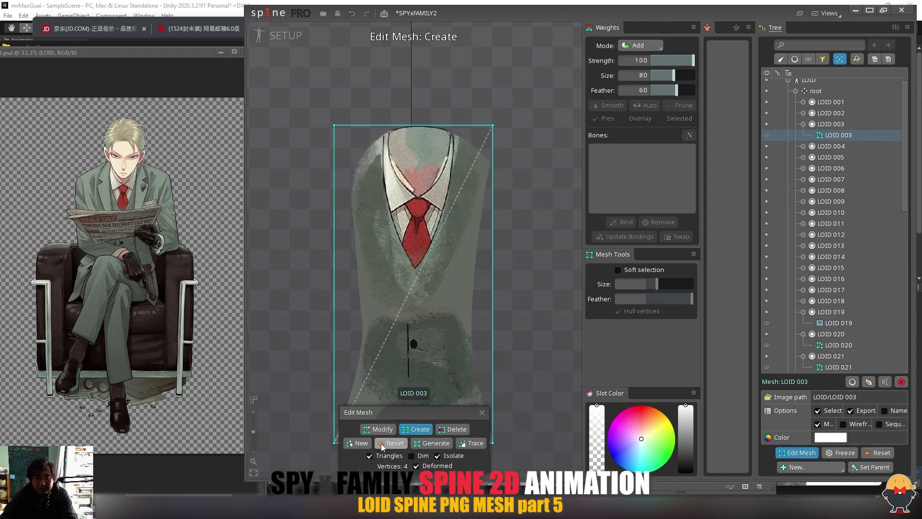
Trace the torso's outline to generate the mesh hull with Detail 27.3, Concavity 50 and Refinement 50.
{"action": "left_click", "coordinate": [470, 443]}
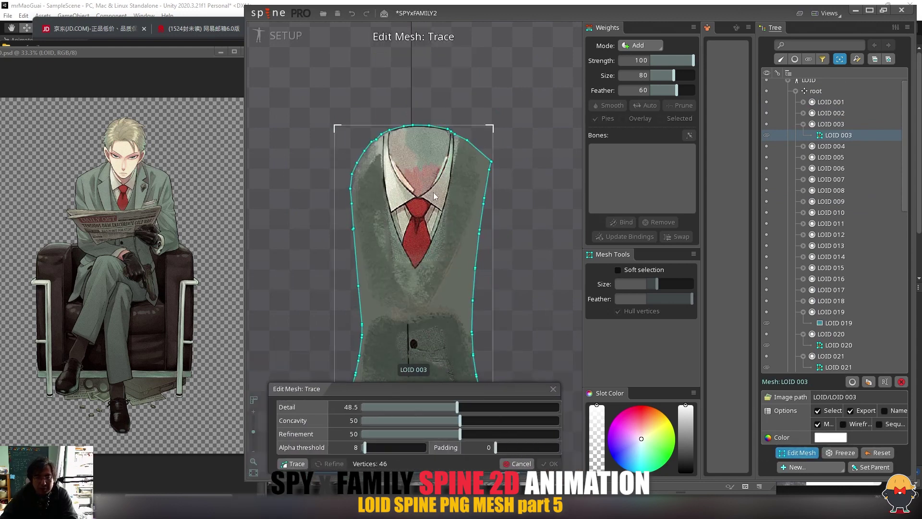
{"action": "left_click_drag", "start_coordinate": [434, 192], "coordinate": [435, 139]}
{"action": "left_click", "coordinate": [412, 406]}
{"action": "left_click_drag", "start_coordinate": [433, 194], "coordinate": [433, 216]}
{"action": "mouse_move", "coordinate": [437, 322]}
{"action": "left_mouse_down"}
{"action": "mouse_move", "coordinate": [438, 171]}
{"action": "mouse_move", "coordinate": [444, 342]}
{"action": "left_mouse_up"}
{"action": "left_click", "coordinate": [538, 465]}
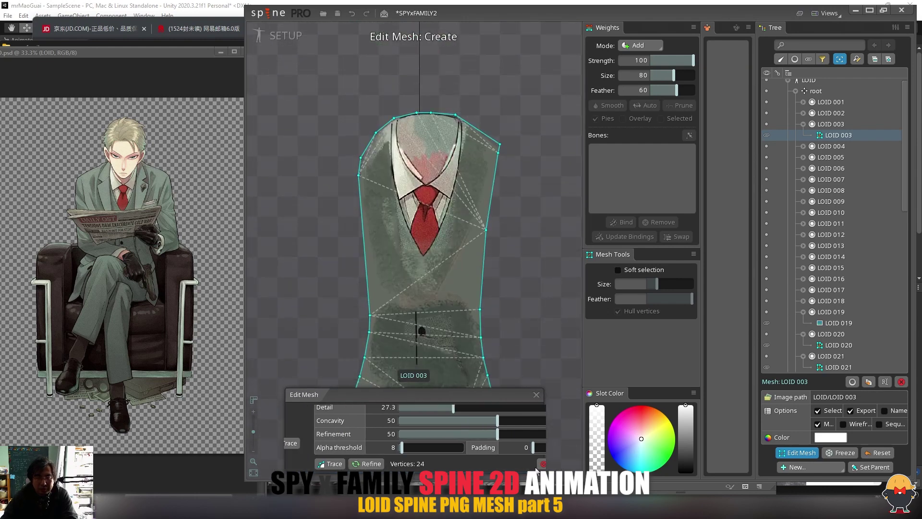
Create connected vertices along the outer edges of the shirt collar and vest opening, meeting at the tie's tip.
{"action": "left_click_drag", "start_coordinate": [394, 118], "coordinate": [407, 227]}
{"action": "left_click", "coordinate": [423, 255]}
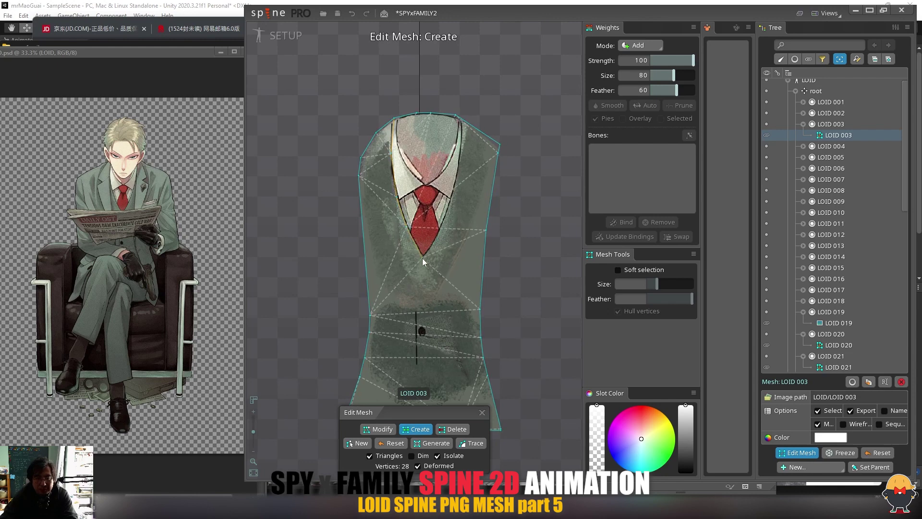
{"action": "left_click", "coordinate": [440, 228]}
{"action": "left_click", "coordinate": [452, 200]}
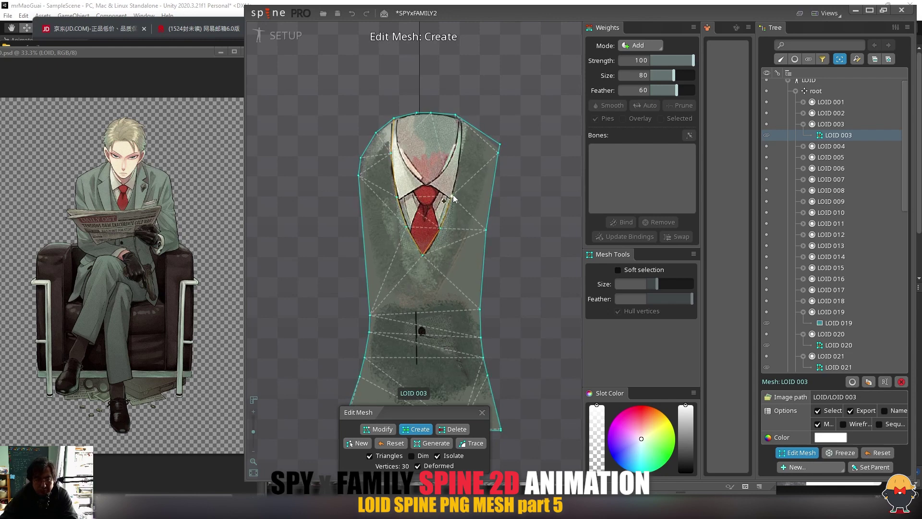
{"action": "left_click", "coordinate": [460, 158]}
{"action": "left_click", "coordinate": [461, 120]}
Connect the tie knot to the lower collar corner with a mesh edge and switch to modifying vertices.
{"action": "left_click_drag", "start_coordinate": [402, 200], "coordinate": [427, 185]}
{"action": "key", "text": "ctrl+z"}
{"action": "left_click_drag", "start_coordinate": [427, 185], "coordinate": [452, 196]}
{"action": "left_click", "coordinate": [383, 429]}
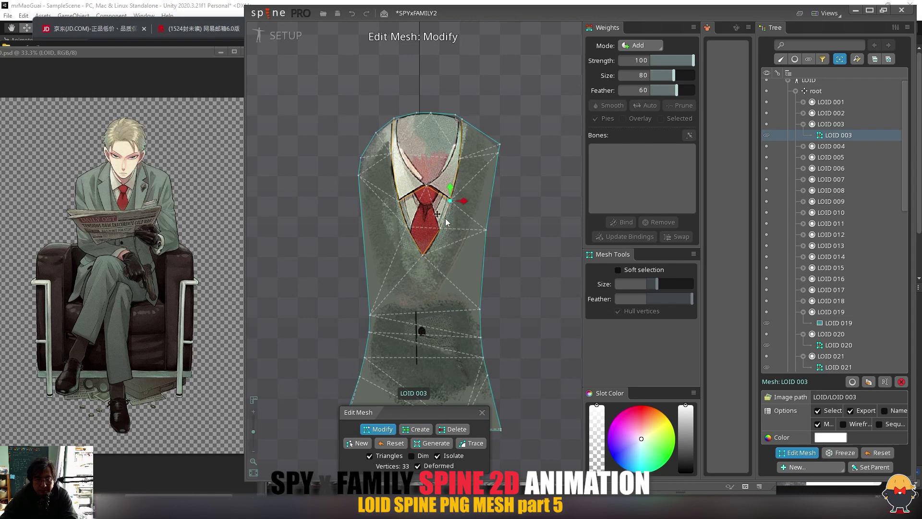
Create additional vertices around the tie knot and the upper sides of the tie.
{"action": "left_click", "coordinate": [417, 429]}
{"action": "left_click", "coordinate": [413, 193]}
{"action": "left_click", "coordinate": [417, 203]}
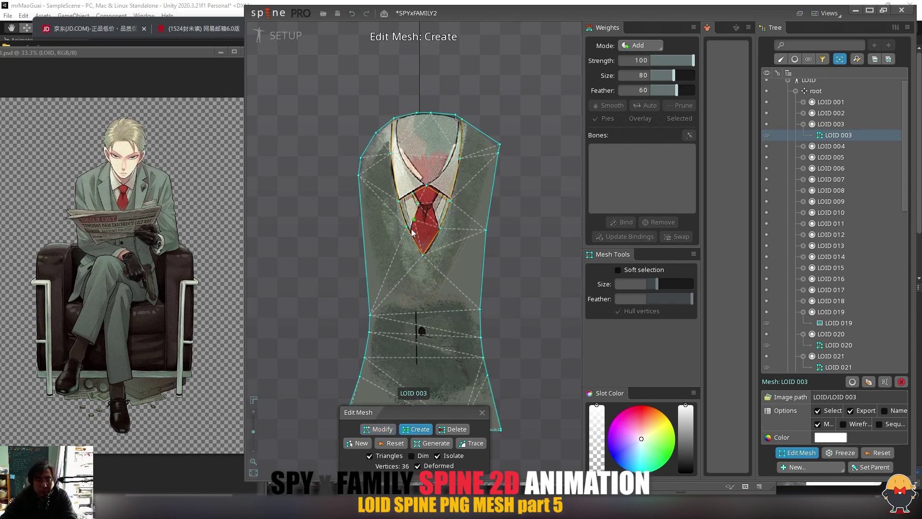
{"action": "left_click", "coordinate": [440, 195]}
Create a chain of vertices along the inner collar edges, from one side of the neck through the tie knot to the other.
{"action": "left_click", "coordinate": [398, 137]}
{"action": "key", "text": "ctrl+z"}
{"action": "left_click", "coordinate": [403, 116]}
{"action": "left_click", "coordinate": [400, 137]}
{"action": "left_click", "coordinate": [405, 158]}
{"action": "left_click", "coordinate": [417, 176]}
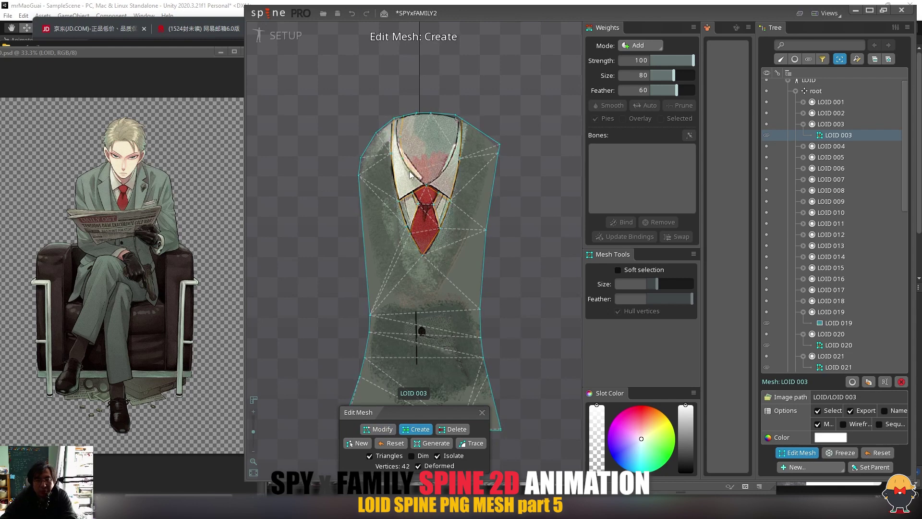
{"action": "left_click", "coordinate": [427, 185]}
{"action": "left_click", "coordinate": [444, 170]}
{"action": "left_click", "coordinate": [454, 146]}
{"action": "left_click", "coordinate": [456, 115]}
Create a vertical mesh edge from below the tie's tip to the torso's lower hem, and finish editing the mesh.
{"action": "left_click_drag", "start_coordinate": [462, 175], "coordinate": [461, 106]}
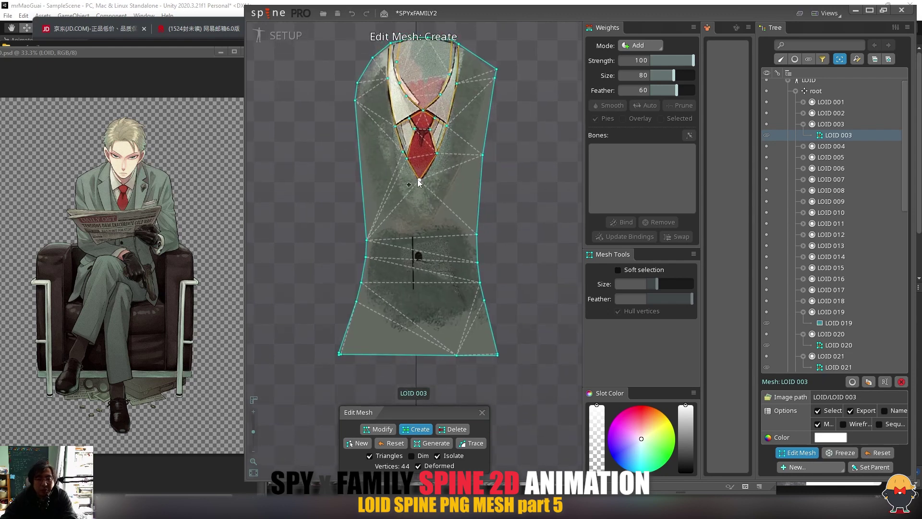
{"action": "left_click", "coordinate": [412, 196]}
{"action": "left_click", "coordinate": [411, 348]}
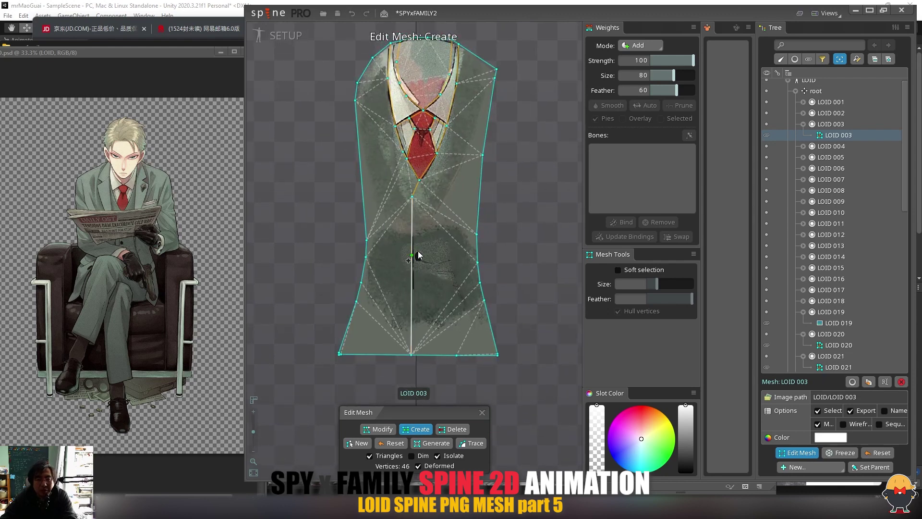
{"action": "left_click", "coordinate": [482, 413]}
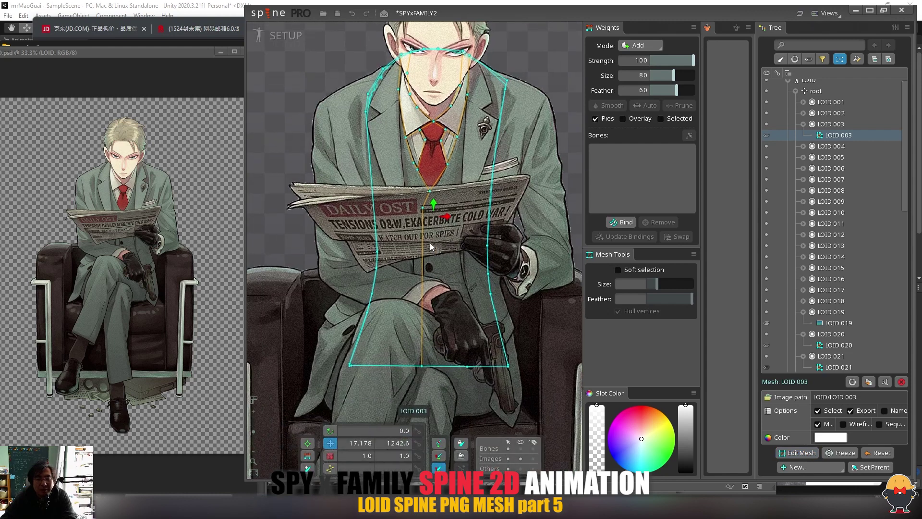
{"action": "left_click", "coordinate": [801, 453]}
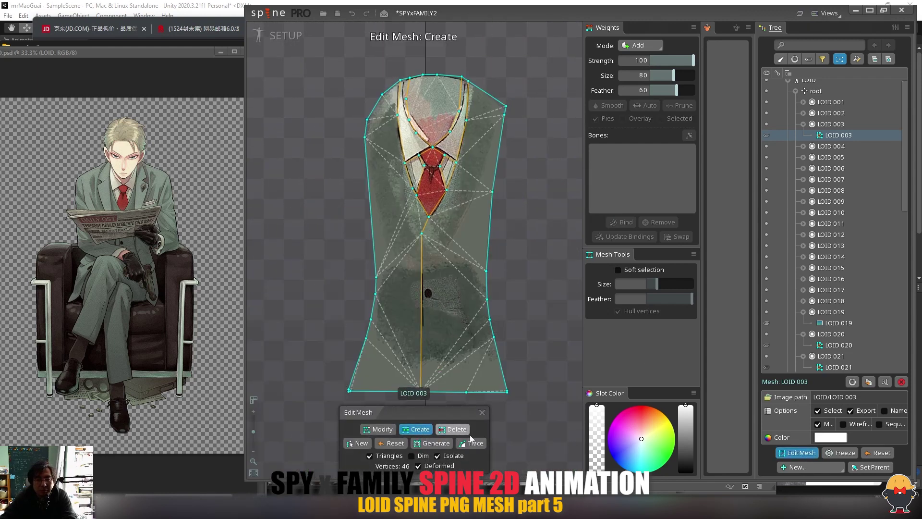
{"action": "left_click", "coordinate": [482, 413]}
Select the LOID 005 image of the jacket half with the sleeve.
{"action": "left_click", "coordinate": [336, 152]}
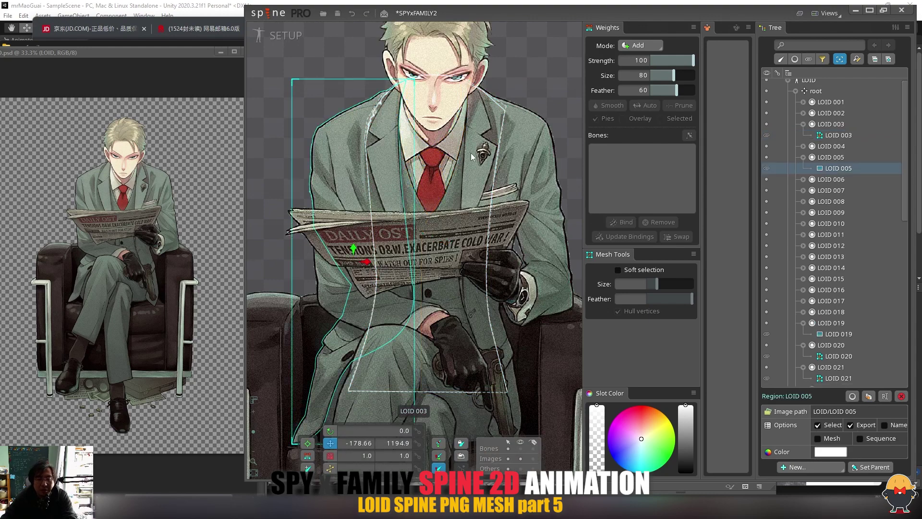
{"action": "scroll", "coordinate": [467, 231], "scroll_direction": "down", "scroll_amount": 3}
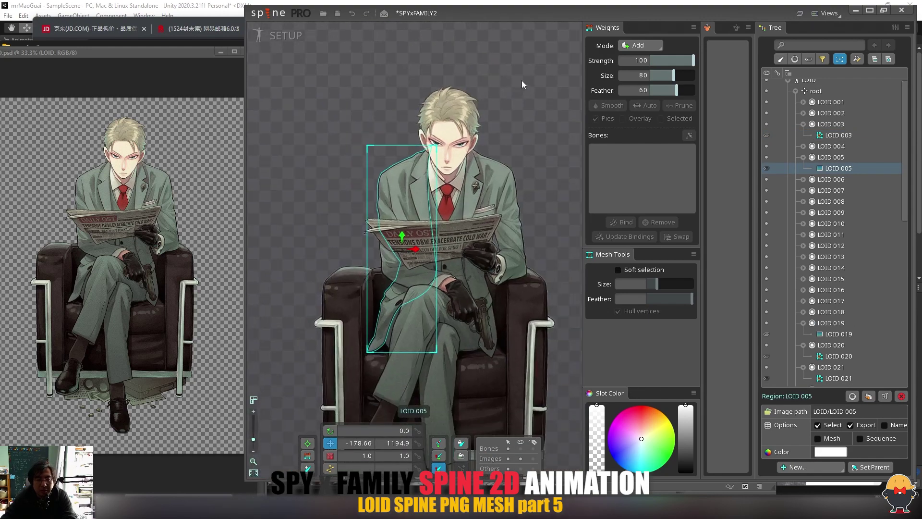
{"action": "left_click_drag", "start_coordinate": [522, 98], "coordinate": [465, 88]}
{"action": "key", "text": "ctrl+z"}
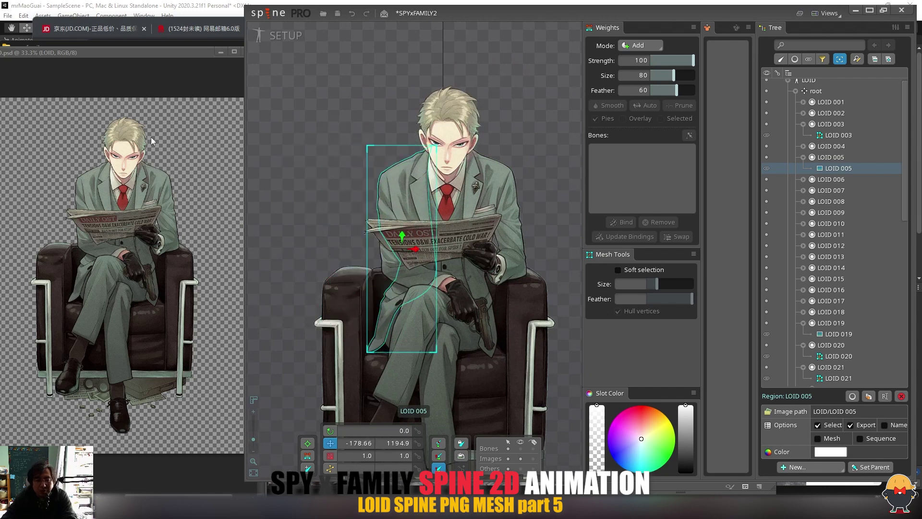
Switch to Photoshop and try shifting the jacket layers LOID 013 and LOID 005 separately, undoing each move.
{"action": "left_click", "coordinate": [162, 100]}
{"action": "left_click_drag", "start_coordinate": [150, 185], "coordinate": [158, 178]}
{"action": "key", "text": "ctrl+z"}
{"action": "left_click_drag", "start_coordinate": [102, 185], "coordinate": [79, 179]}
{"action": "key", "text": "ctrl+z"}
{"action": "left_click_drag", "start_coordinate": [149, 183], "coordinate": [166, 160]}
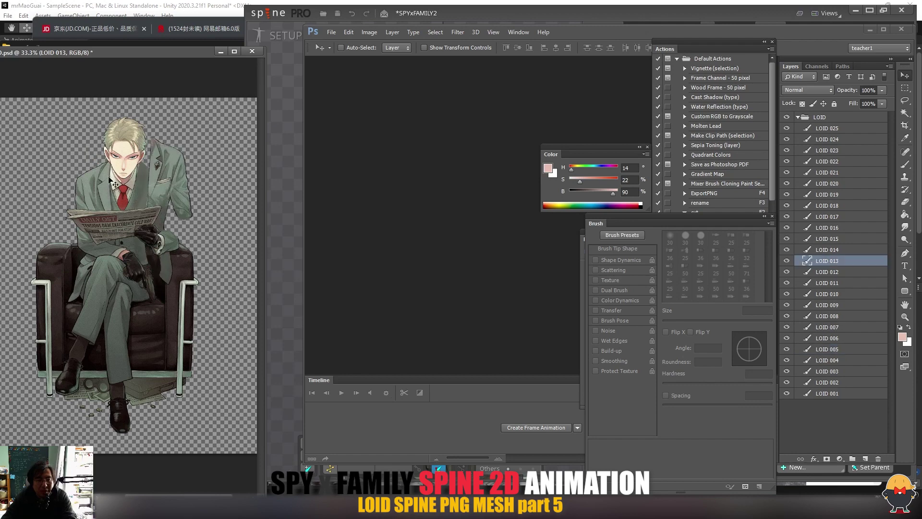
{"action": "key", "text": "ctrl+z"}
{"action": "left_click_drag", "start_coordinate": [102, 189], "coordinate": [82, 164]}
{"action": "key", "text": "ctrl+z"}
{"action": "left_click_drag", "start_coordinate": [149, 181], "coordinate": [159, 163]}
{"action": "key", "text": "ctrl+z"}
{"action": "left_click_drag", "start_coordinate": [103, 191], "coordinate": [82, 163]}
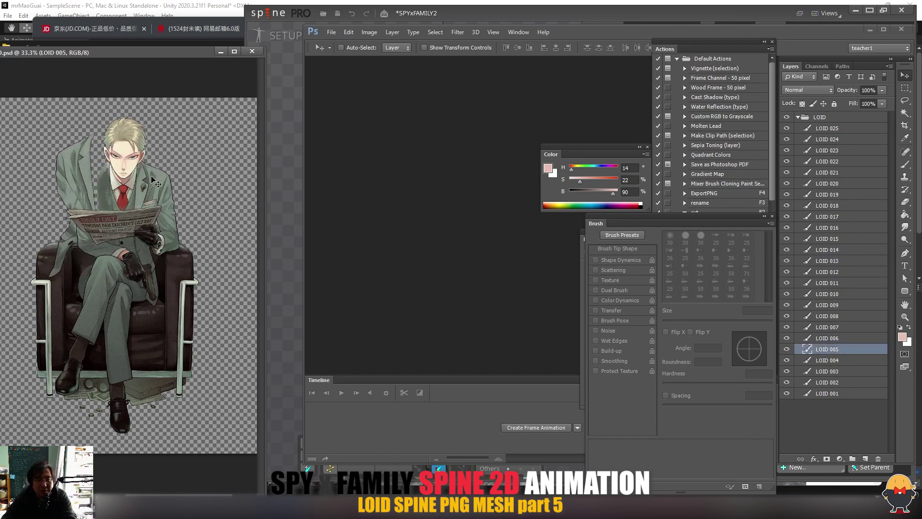
{"action": "key", "text": "ctrl+z"}
{"action": "left_click_drag", "start_coordinate": [150, 179], "coordinate": [172, 145]}
{"action": "key", "text": "ctrl+z"}
{"action": "left_click_drag", "start_coordinate": [109, 191], "coordinate": [99, 160]}
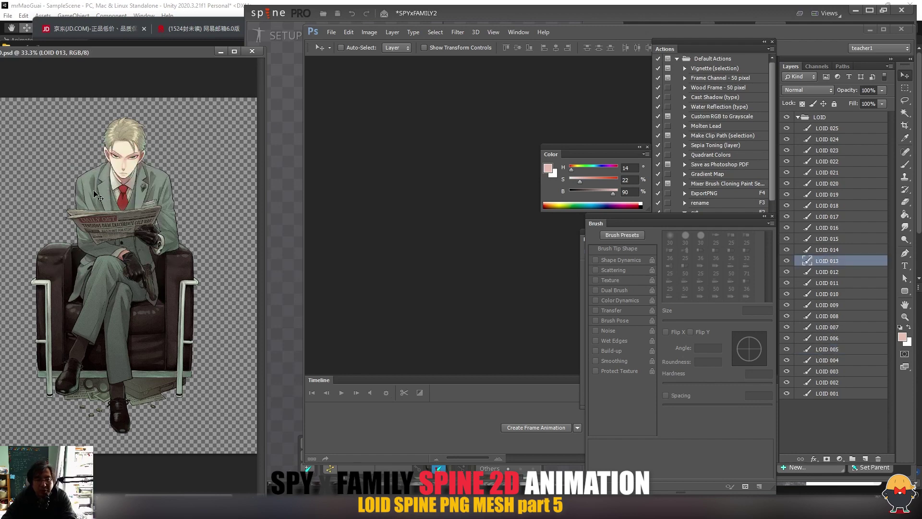
{"action": "left_click", "coordinate": [145, 140], "text": "ctrl"}
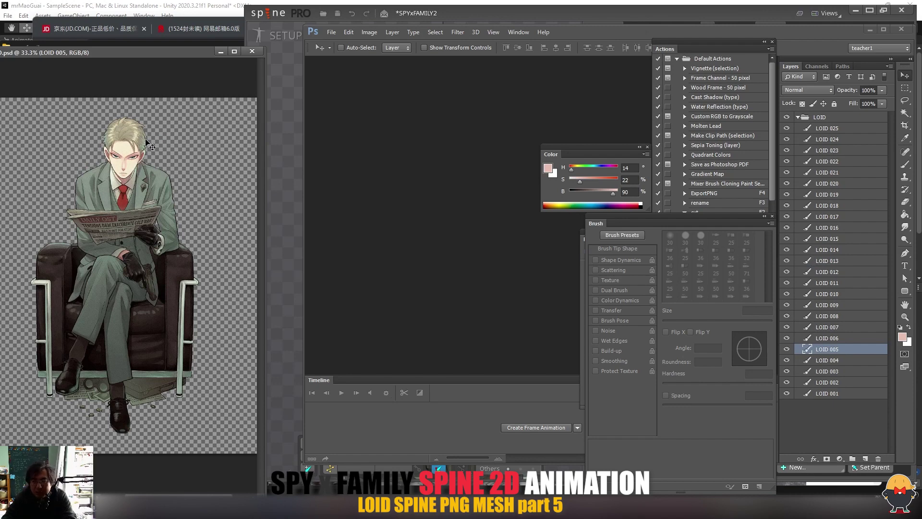
{"action": "left_click_drag", "start_coordinate": [153, 185], "coordinate": [168, 162]}
{"action": "key", "text": "ctrl+z"}
{"action": "left_click_drag", "start_coordinate": [108, 188], "coordinate": [97, 160]}
{"action": "key", "text": "ctrl+z"}
{"action": "left_click_drag", "start_coordinate": [139, 189], "coordinate": [147, 153]}
{"action": "left_click", "coordinate": [99, 187], "text": "ctrl"}
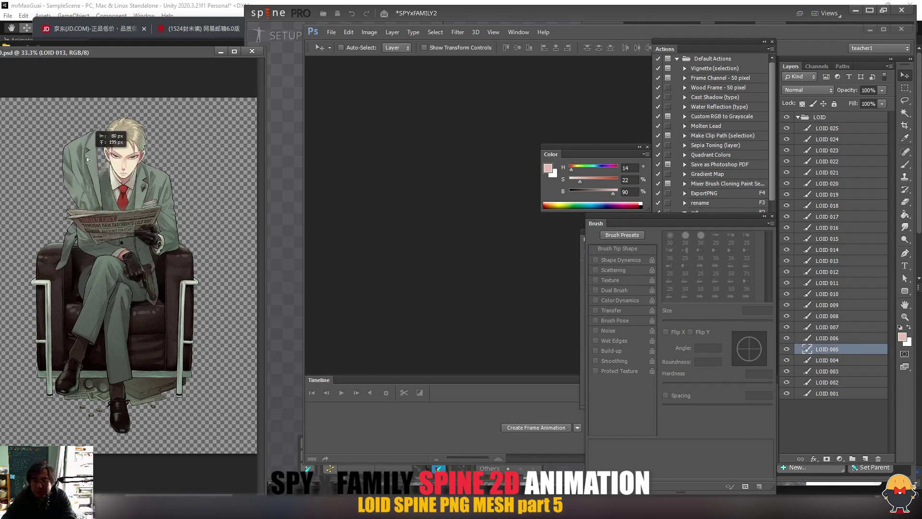
Try placing LOID 005 directly beneath LOID 013, merging the two layers and shifting the result, and undo these changes.
{"action": "left_click_drag", "start_coordinate": [834, 346], "coordinate": [845, 269]}
{"action": "left_click", "coordinate": [826, 260], "text": "shift"}
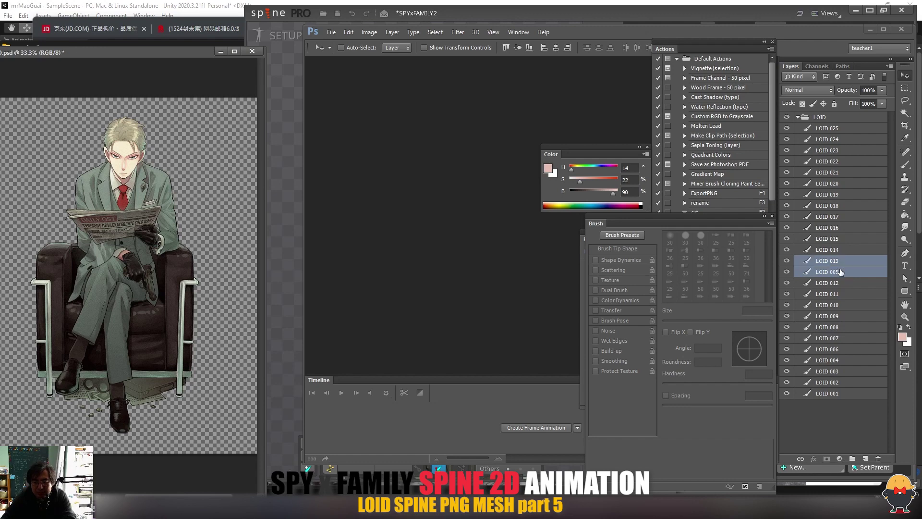
{"action": "key", "text": "ctrl+e"}
{"action": "left_click_drag", "start_coordinate": [180, 252], "coordinate": [180, 298]}
{"action": "key", "text": "ctrl+z"}
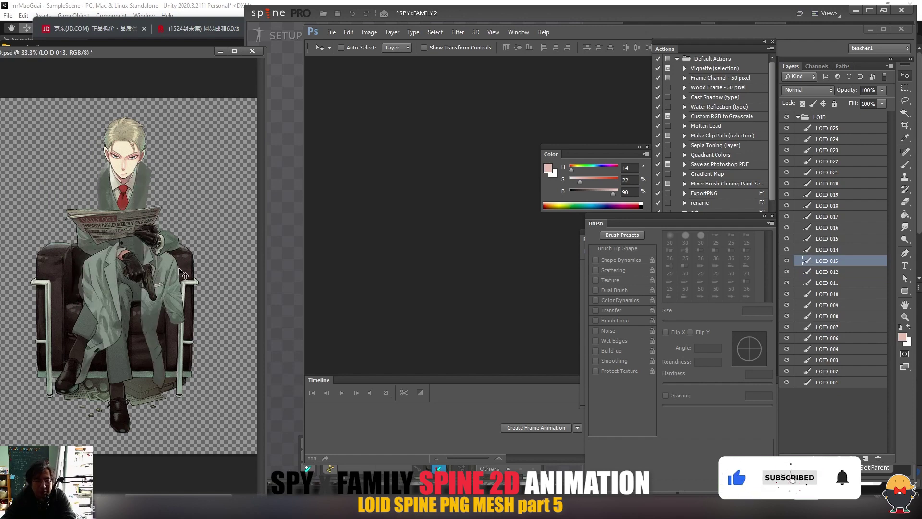
{"action": "key", "text": "ctrl+z"}
{"action": "key", "text": "ctrl+alt+z"}
{"action": "key", "text": "ctrl+alt+z"}
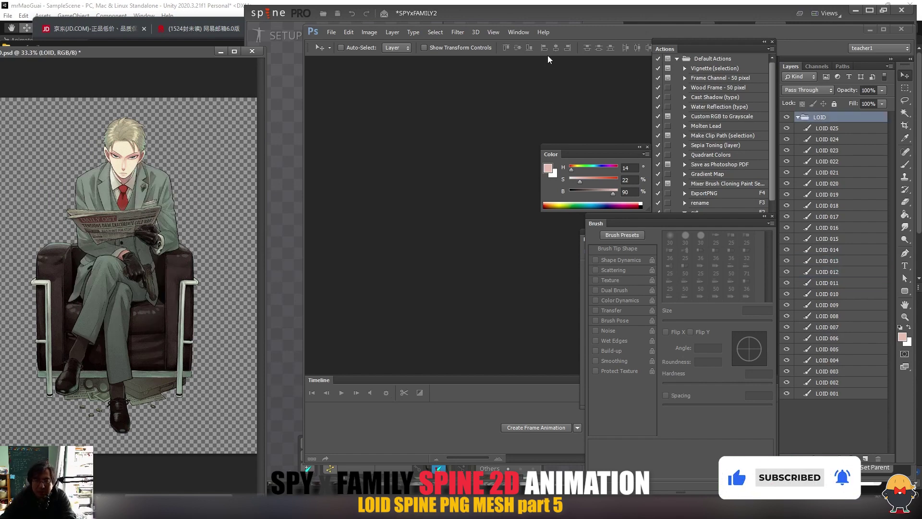
Switch back to Spine, convert the LOID 005 jacket half to a mesh, and start a new hull for it.
{"action": "left_click", "coordinate": [566, 14]}
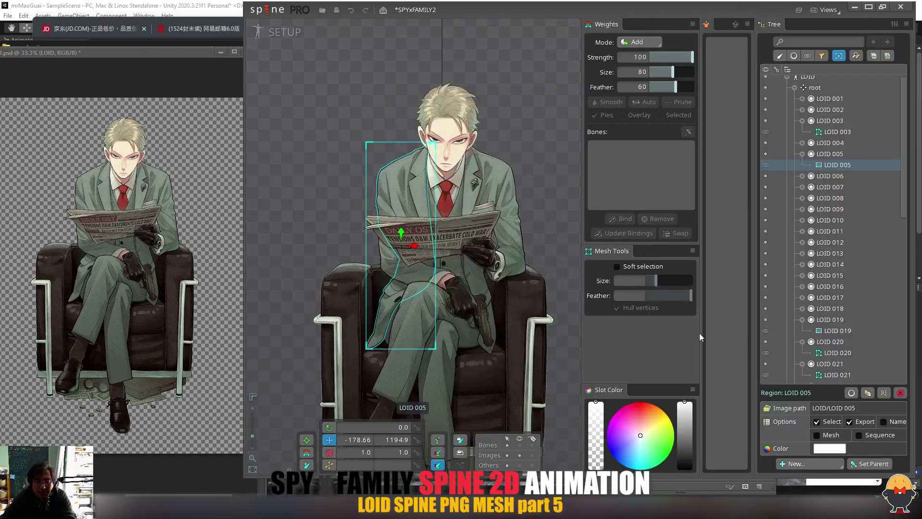
{"action": "left_click", "coordinate": [822, 435]}
{"action": "left_click", "coordinate": [797, 449]}
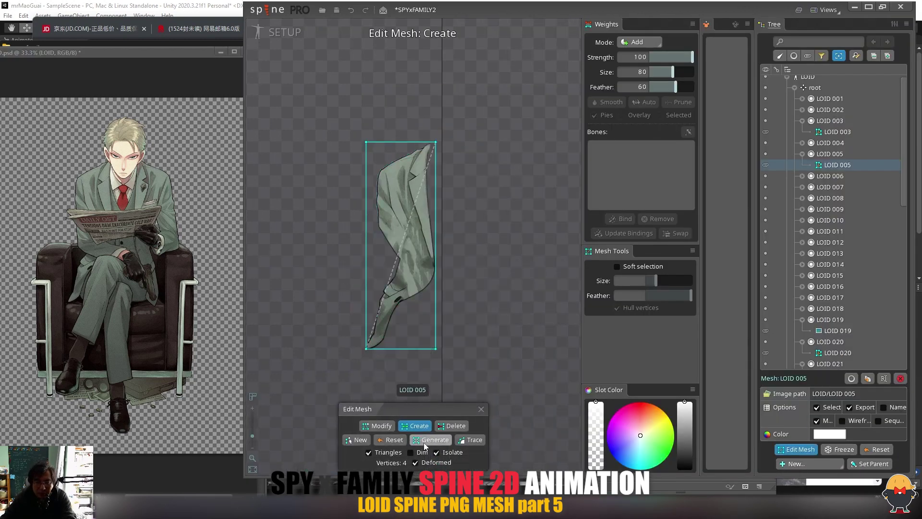
{"action": "left_click", "coordinate": [359, 440]}
Trace the hull of LOID 005 along the jacket's outer edge from the collar down to the lower tip.
{"action": "left_click", "coordinate": [419, 143]}
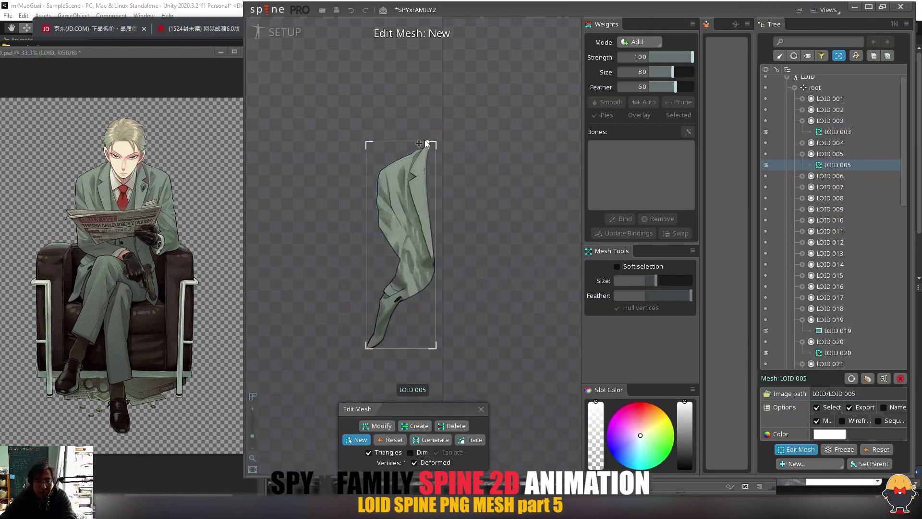
{"action": "left_click", "coordinate": [378, 172]}
{"action": "left_click", "coordinate": [376, 185]}
{"action": "left_click", "coordinate": [378, 228]}
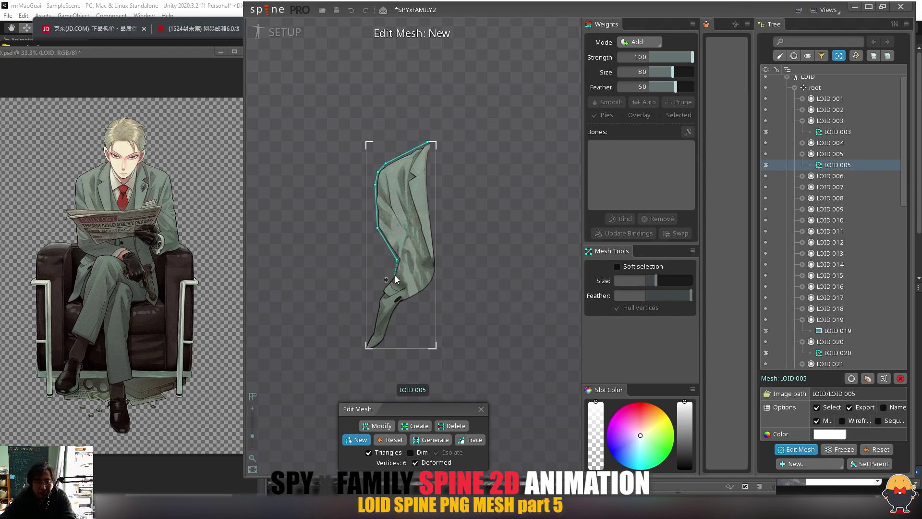
{"action": "left_click", "coordinate": [372, 330]}
{"action": "left_click", "coordinate": [367, 341]}
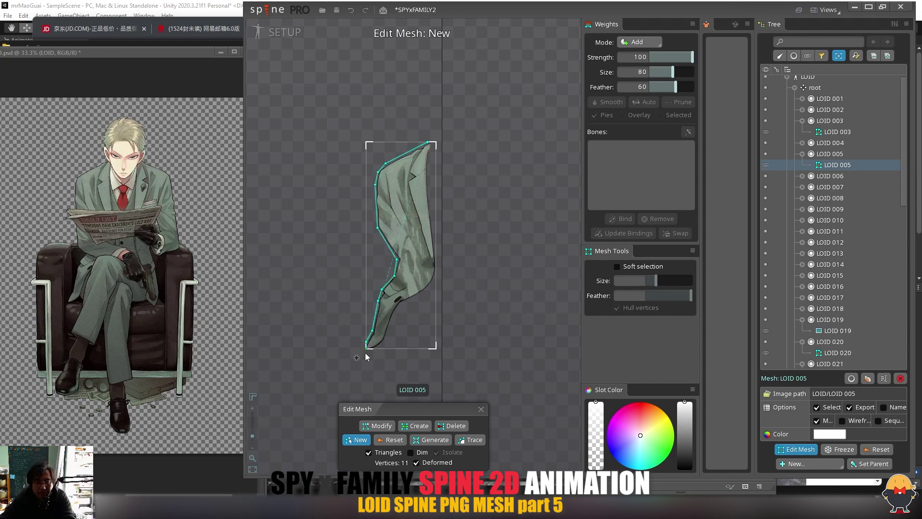
Continue the LOID 005 hull around the lower tip and up the jacket's front edge, closing it at the collar.
{"action": "left_click", "coordinate": [367, 348]}
{"action": "left_click", "coordinate": [376, 349]}
{"action": "left_click", "coordinate": [383, 342]}
{"action": "left_click", "coordinate": [391, 320]}
{"action": "left_click", "coordinate": [433, 277]}
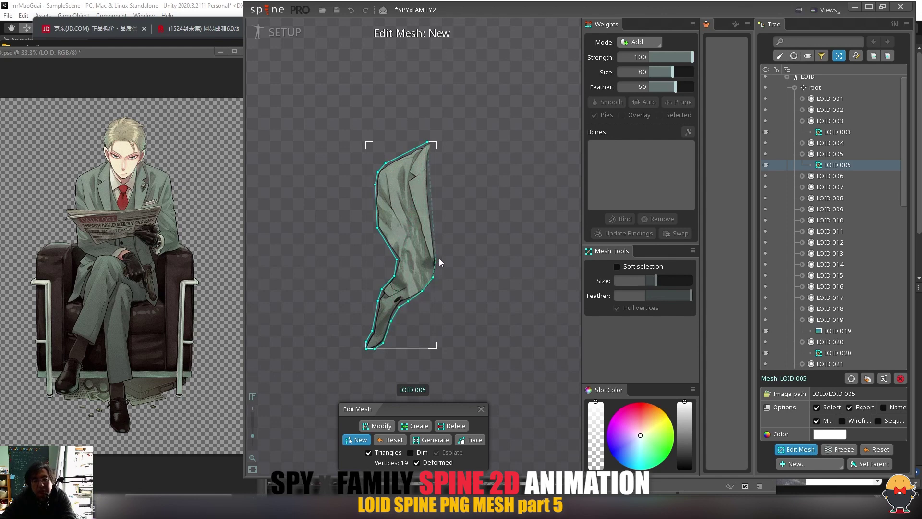
{"action": "left_click", "coordinate": [428, 178]}
{"action": "left_click", "coordinate": [428, 163]}
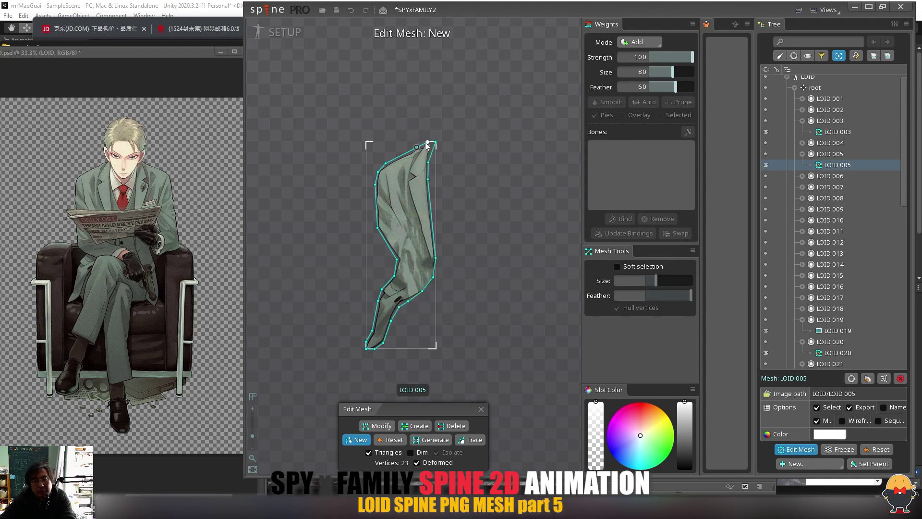
{"action": "left_click", "coordinate": [426, 142]}
{"action": "left_click", "coordinate": [422, 145]}
Add internal edges to the LOID 005 mesh along the lapel and front opening and down the sleeve seam.
{"action": "left_click", "coordinate": [407, 169]}
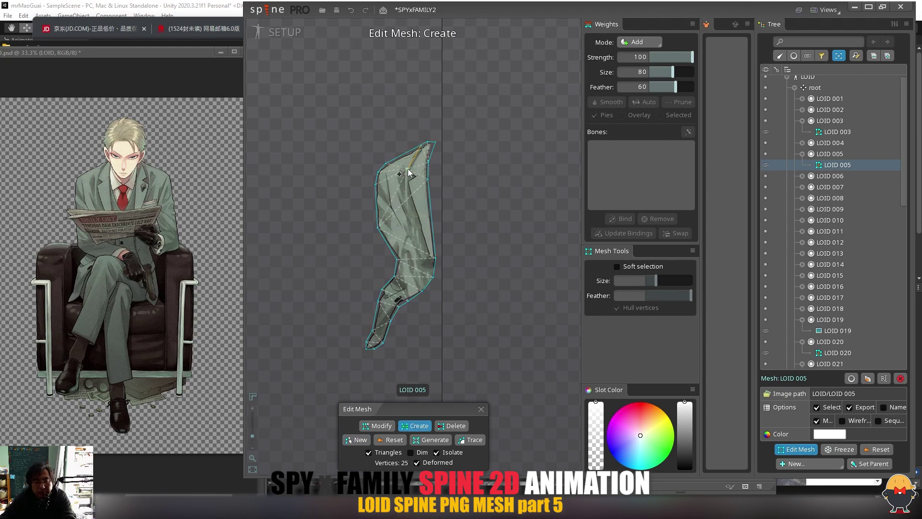
{"action": "left_click", "coordinate": [407, 184]}
{"action": "left_click", "coordinate": [425, 249]}
{"action": "left_click", "coordinate": [435, 259]}
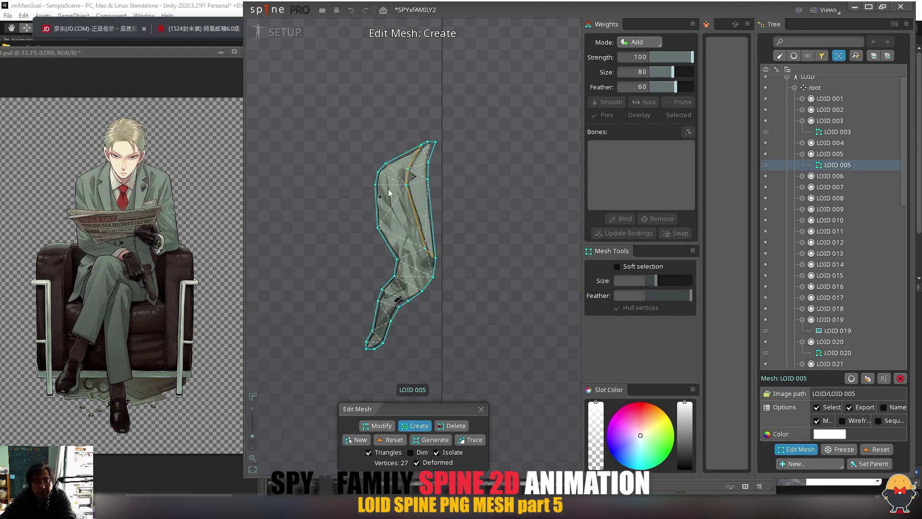
{"action": "left_click", "coordinate": [386, 164]}
{"action": "left_click", "coordinate": [390, 201]}
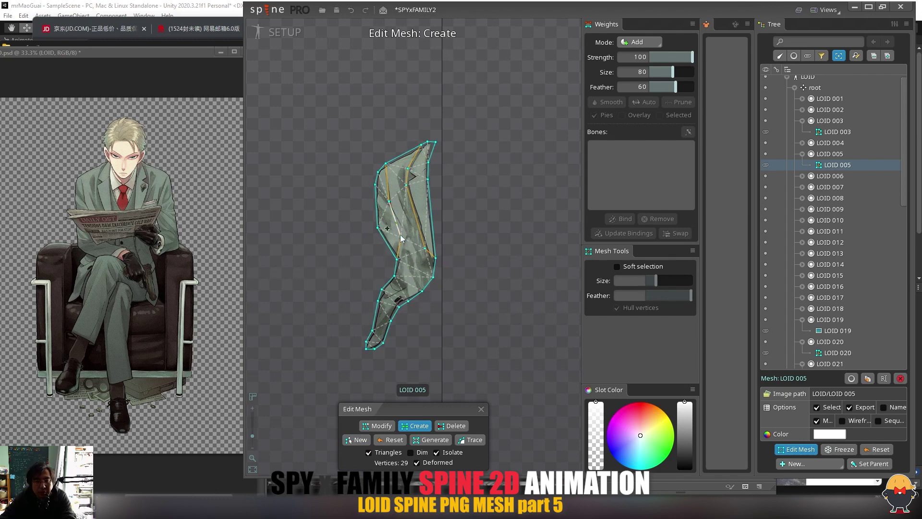
Switch to Photoshop, try shifting the newspaper and LOID 006 sleeve layers, and undo the moves.
{"action": "left_click", "coordinate": [83, 236]}
{"action": "left_click_drag", "start_coordinate": [105, 248], "coordinate": [90, 229]}
{"action": "key", "text": "ctrl+z"}
{"action": "key", "text": "ctrl+z"}
{"action": "key", "text": "ctrl+z"}
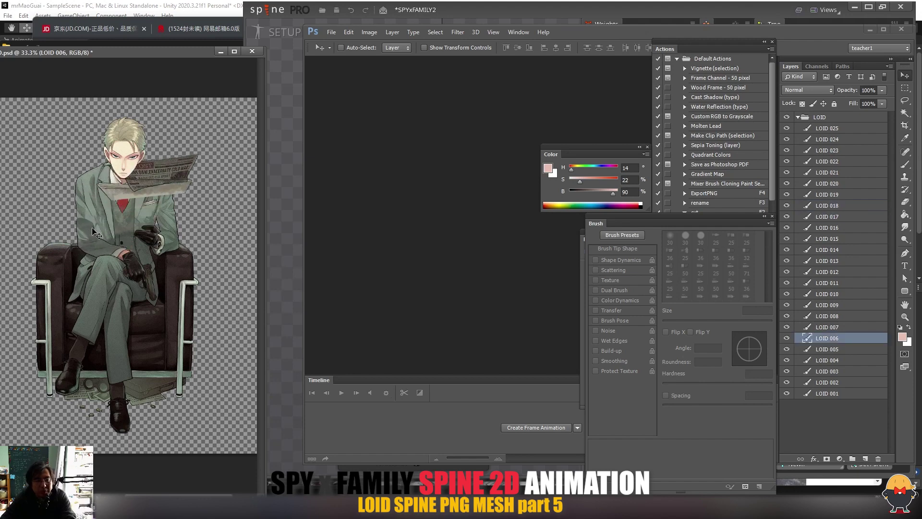
{"action": "key", "text": "ctrl+alt+z"}
{"action": "key", "text": "ctrl+alt+z"}
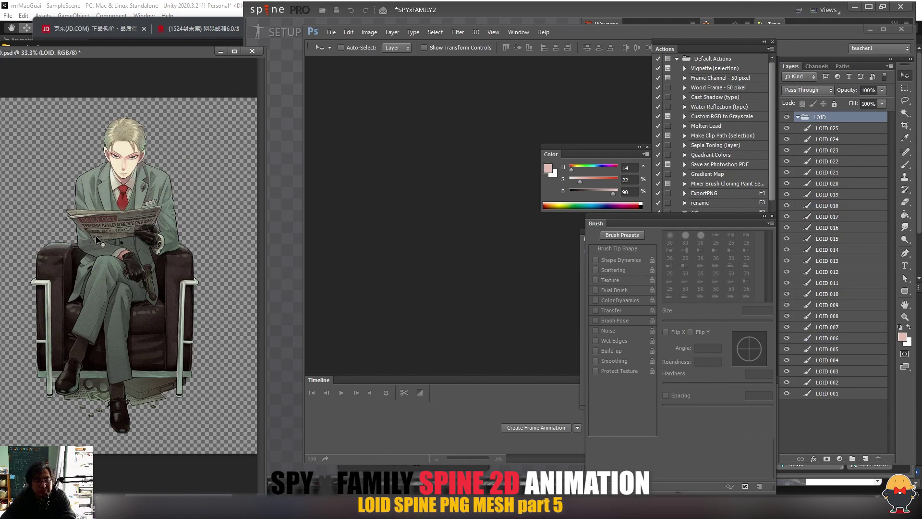
{"action": "left_click", "coordinate": [114, 255], "text": "ctrl"}
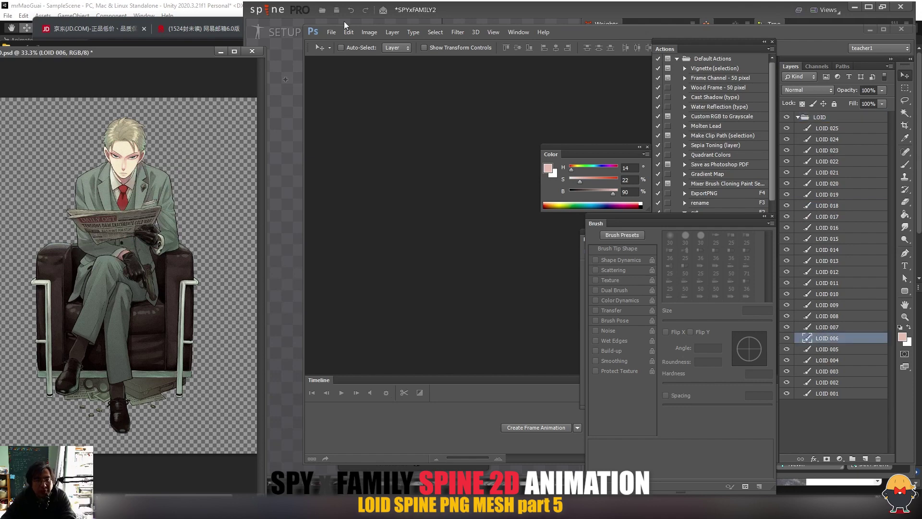
Switch back to Spine and convert the LOID 013 jacket half to a mesh, opening it for editing.
{"action": "left_click", "coordinate": [509, 11]}
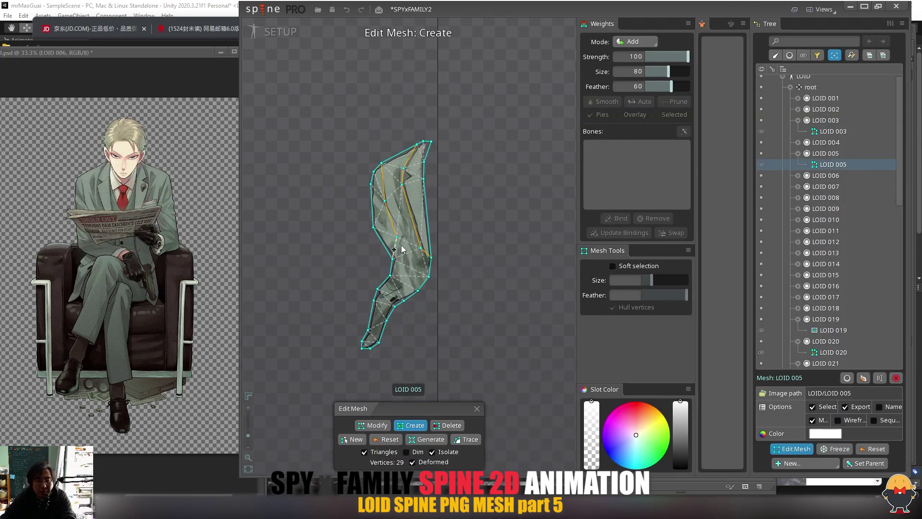
{"action": "left_click", "coordinate": [477, 409]}
{"action": "left_click", "coordinate": [492, 183]}
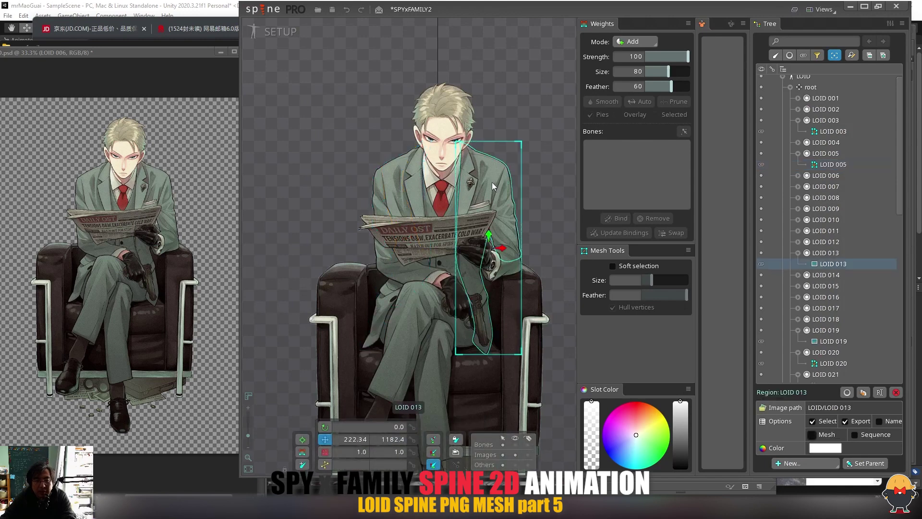
{"action": "left_click", "coordinate": [812, 435]}
{"action": "left_click", "coordinate": [796, 449]}
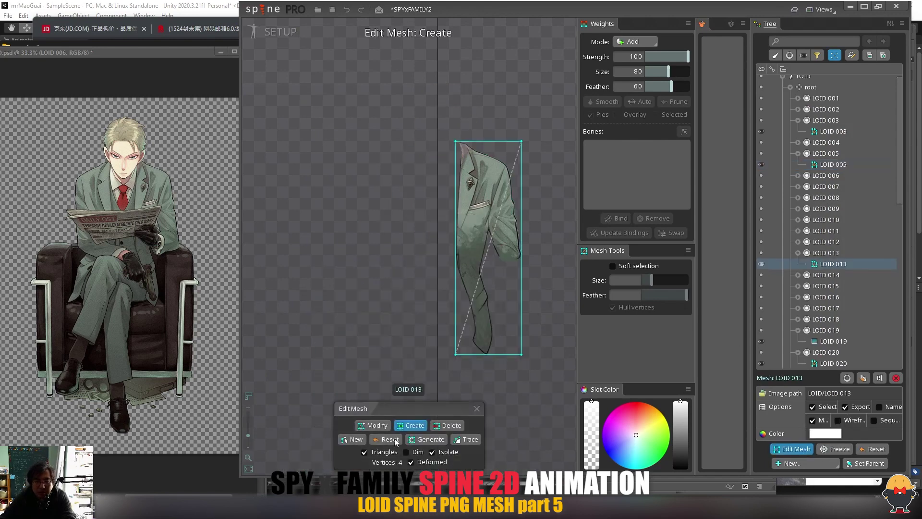
Start a new hull for LOID 013 and trace it from the collar down the jacket's front edge.
{"action": "left_click", "coordinate": [353, 439]}
{"action": "left_click", "coordinate": [456, 143]}
{"action": "left_click", "coordinate": [459, 155]}
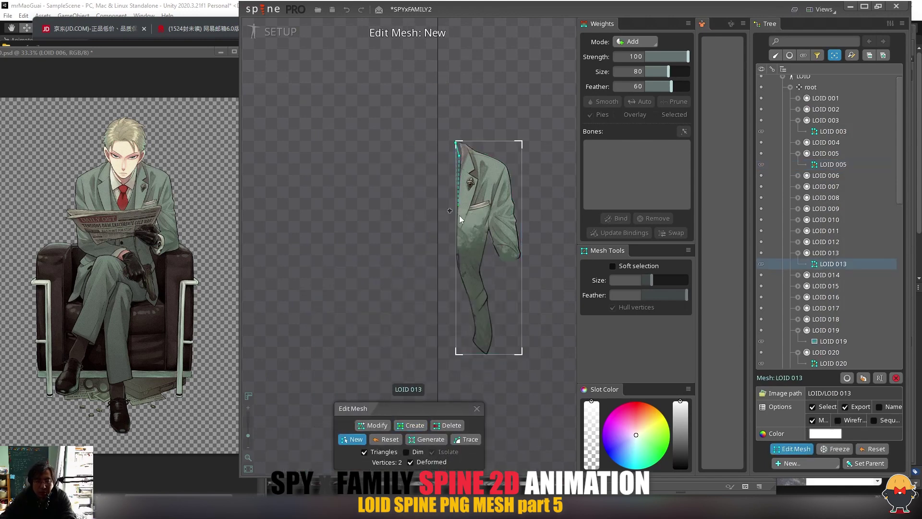
{"action": "left_click", "coordinate": [456, 235]}
{"action": "left_click", "coordinate": [456, 261]}
{"action": "left_click", "coordinate": [456, 273]}
{"action": "left_click", "coordinate": [471, 317]}
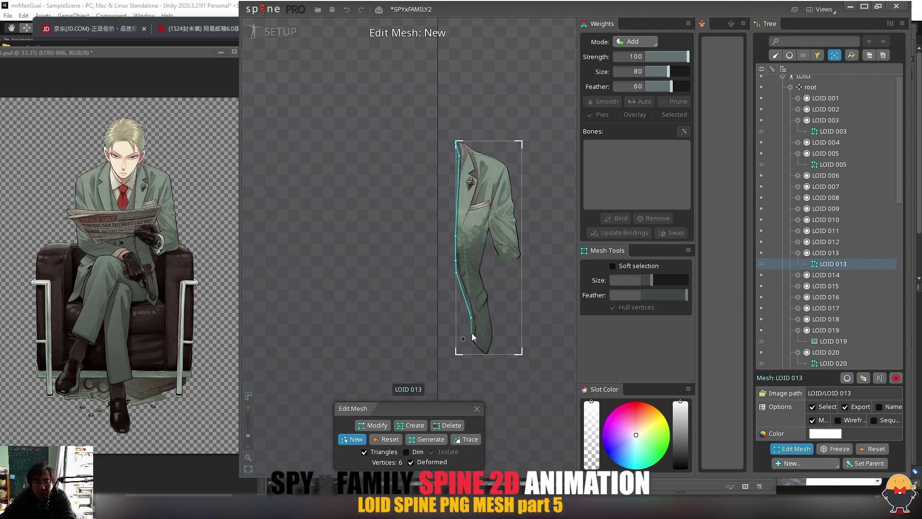
Undo the last two LOID 013 hull vertices and retrace the hull closer to the coat tail, around its lower tip.
{"action": "key", "text": "ctrl+z"}
{"action": "key", "text": "ctrl+z"}
{"action": "left_click", "coordinate": [459, 277]}
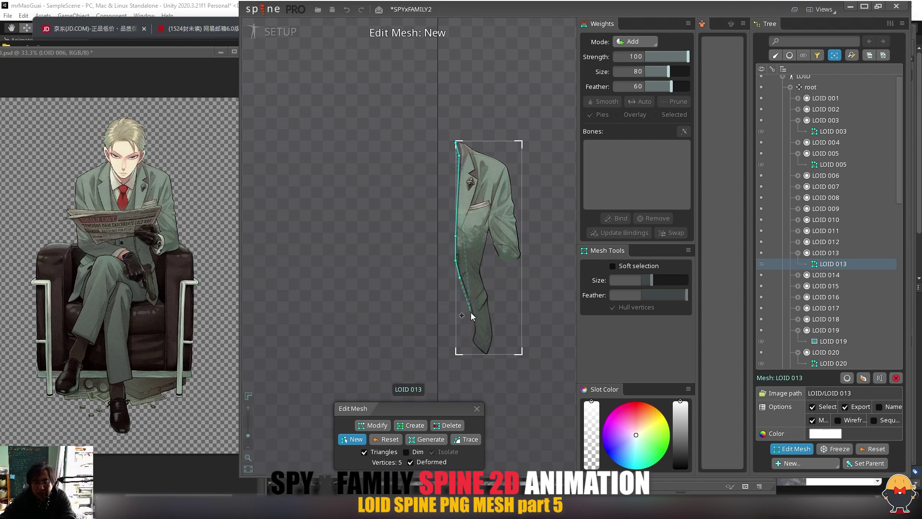
{"action": "left_click", "coordinate": [464, 295]}
{"action": "left_click", "coordinate": [473, 328]}
{"action": "left_click", "coordinate": [471, 339]}
{"action": "left_click", "coordinate": [488, 354]}
{"action": "left_click", "coordinate": [493, 334]}
{"action": "left_click", "coordinate": [491, 303]}
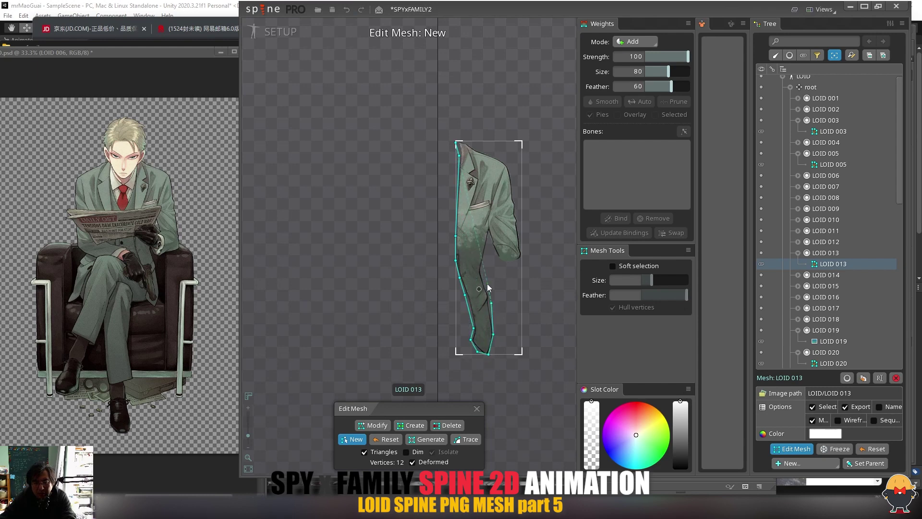
Trace the LOID 013 hull up to the armpit, around the sleeve and over the shoulder, closing it at the collar.
{"action": "left_click", "coordinate": [480, 268]}
{"action": "left_click", "coordinate": [489, 235]}
{"action": "left_click", "coordinate": [511, 171]}
{"action": "left_click", "coordinate": [506, 162]}
{"action": "left_click", "coordinate": [498, 157]}
{"action": "left_click", "coordinate": [477, 149]}
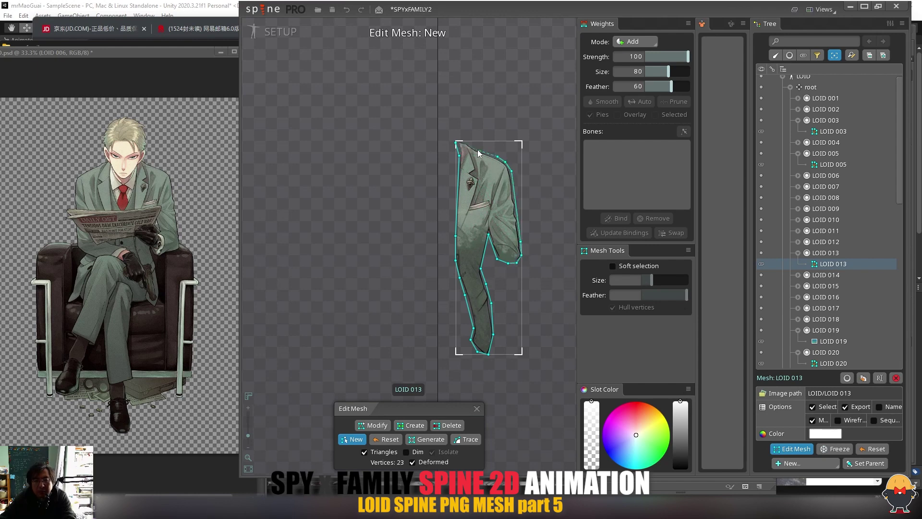
{"action": "left_click", "coordinate": [465, 141]}
{"action": "left_click", "coordinate": [456, 142]}
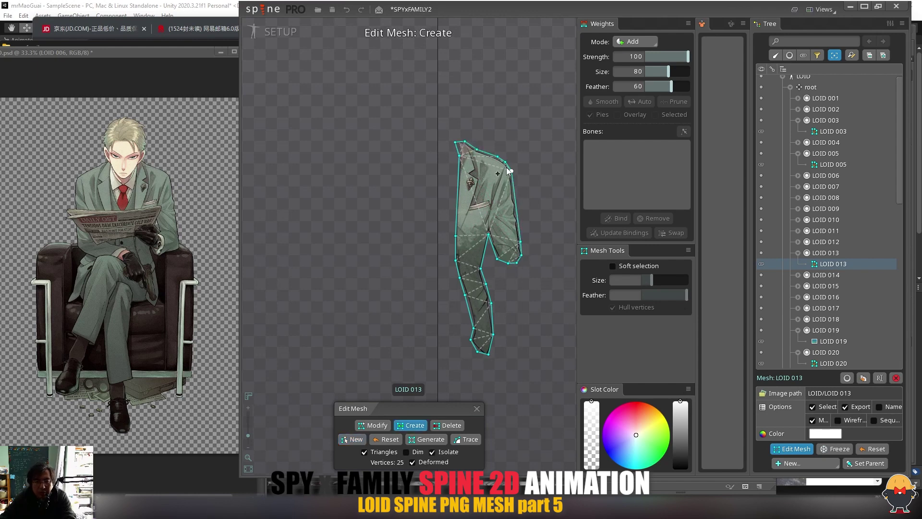
Add two internal edges to the LOID 013 mesh along the sleeve seam from the shoulder to the armpit.
{"action": "left_click_drag", "start_coordinate": [505, 165], "coordinate": [489, 213]}
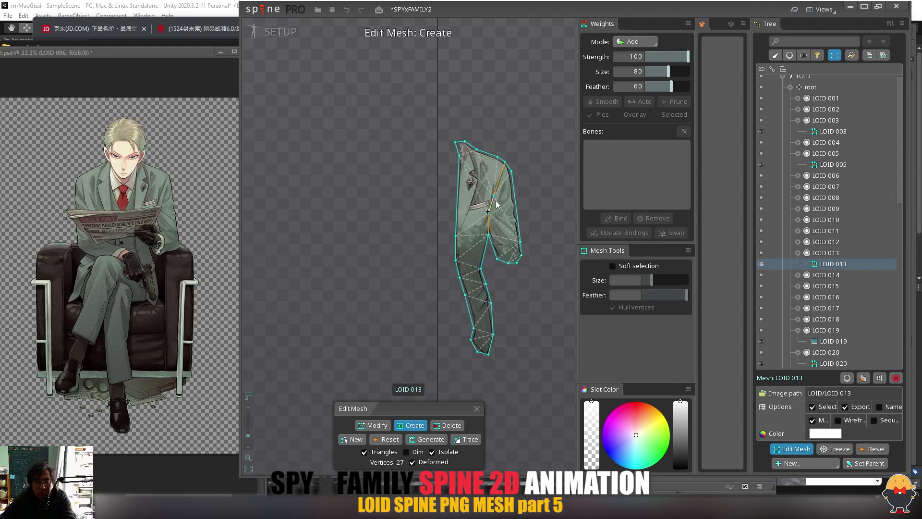
{"action": "left_click", "coordinate": [502, 170]}
{"action": "left_click", "coordinate": [513, 186]}
{"action": "left_click", "coordinate": [492, 244]}
{"action": "left_click_drag", "start_coordinate": [514, 186], "coordinate": [497, 214]}
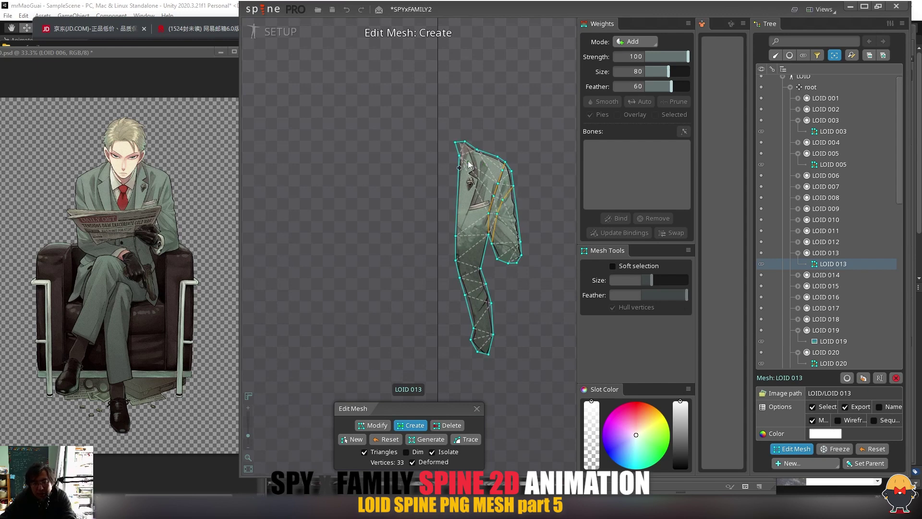
Add an internal edge along the LOID 013 lapel from the collar to the front edge and finish editing the mesh.
{"action": "left_click_drag", "start_coordinate": [465, 142], "coordinate": [476, 191]}
{"action": "left_click_drag", "start_coordinate": [476, 191], "coordinate": [456, 236]}
{"action": "left_click", "coordinate": [477, 409]}
{"action": "key", "text": "space"}
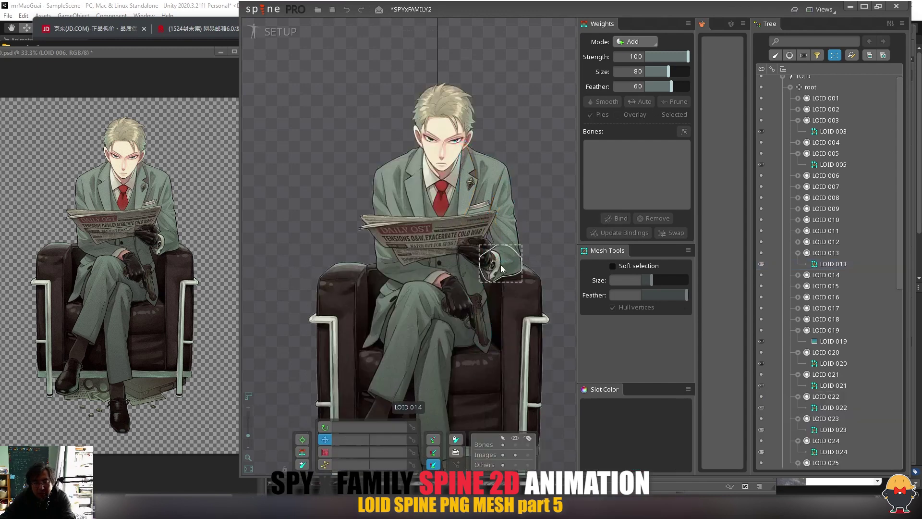
Convert the LOID 014 sleeve cuff with the watch to a mesh and start a new hull for it.
{"action": "left_click", "coordinate": [497, 263]}
{"action": "left_click", "coordinate": [813, 434]}
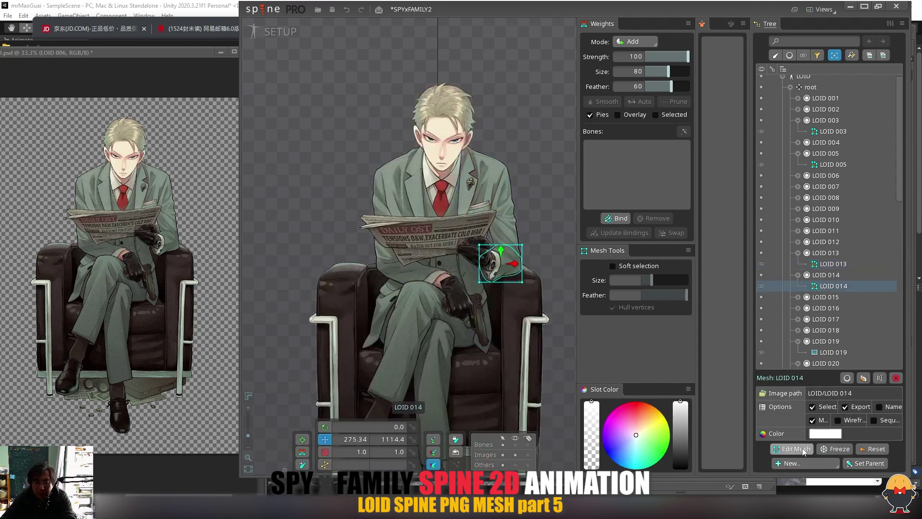
{"action": "left_click", "coordinate": [794, 449]}
{"action": "left_click_drag", "start_coordinate": [248, 435], "coordinate": [248, 428]}
{"action": "left_click_drag", "start_coordinate": [442, 286], "coordinate": [349, 273]}
{"action": "left_click", "coordinate": [356, 439]}
Trace a closed hull around the LOID 014 cuff and add an internal edge along the sleeve opening.
{"action": "left_click", "coordinate": [451, 231]}
{"action": "left_click", "coordinate": [427, 246]}
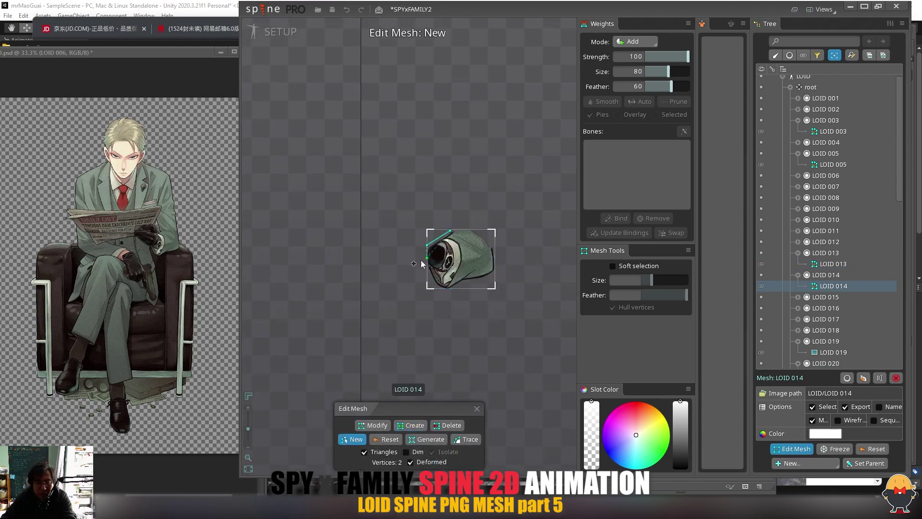
{"action": "left_click", "coordinate": [442, 289]}
{"action": "left_click", "coordinate": [466, 281]}
{"action": "left_click", "coordinate": [489, 279]}
{"action": "left_click", "coordinate": [495, 270]}
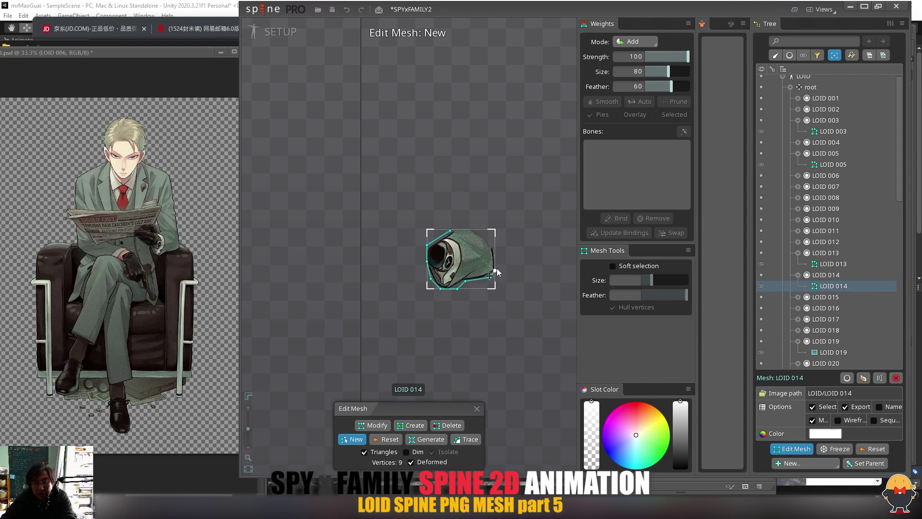
{"action": "left_click", "coordinate": [495, 249]}
{"action": "left_click", "coordinate": [479, 230]}
{"action": "left_click", "coordinate": [451, 231]}
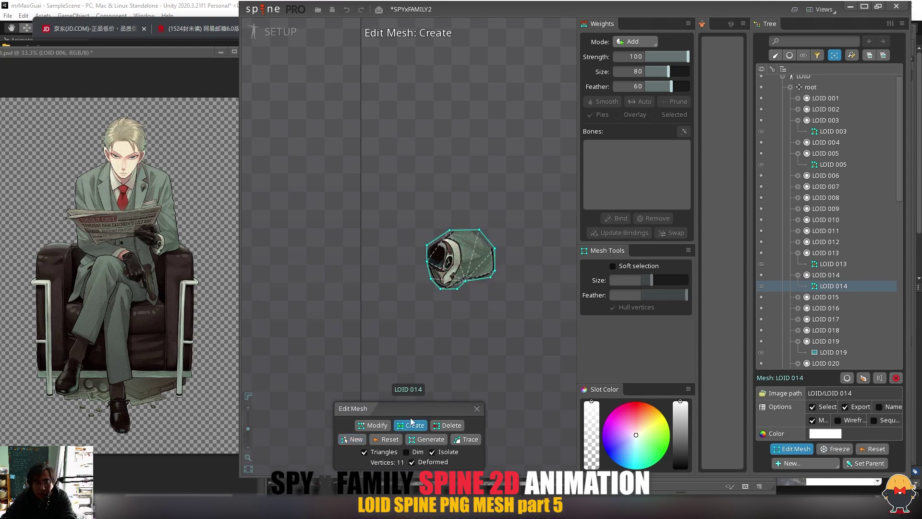
{"action": "left_click_drag", "start_coordinate": [450, 231], "coordinate": [449, 288]}
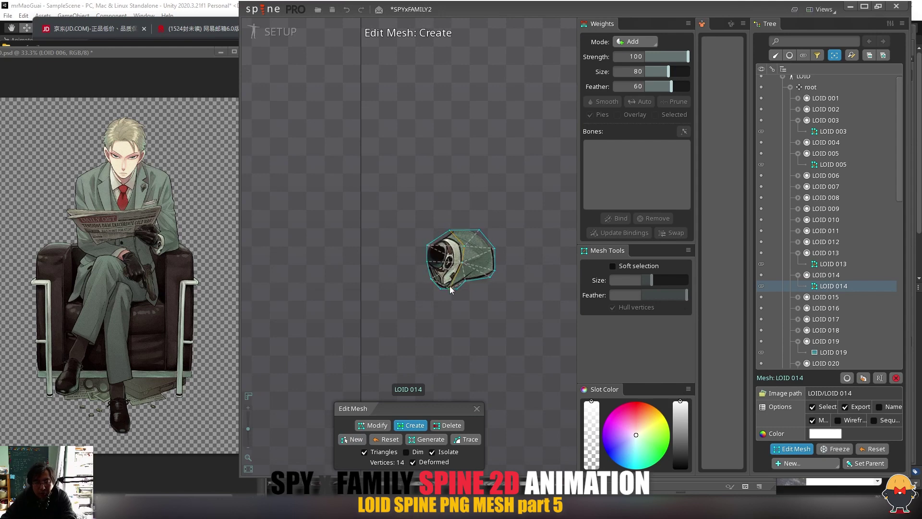
{"action": "left_click", "coordinate": [477, 409]}
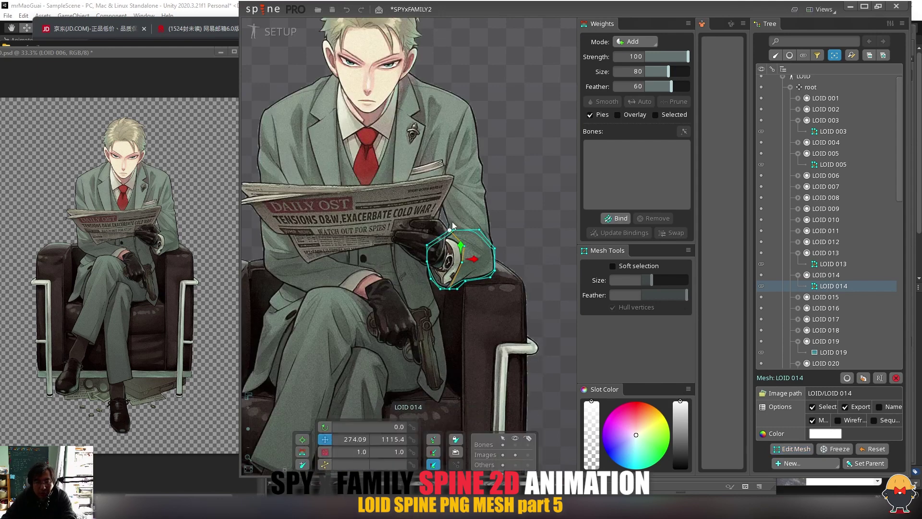
Convert the LOID 019 gloved hand holding the newspaper to a mesh and start a new hull for it.
{"action": "left_click", "coordinate": [471, 235]}
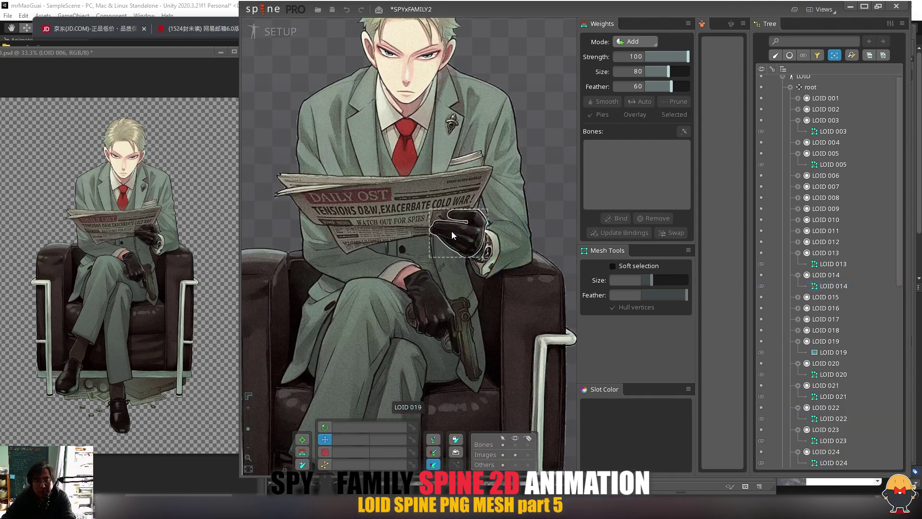
{"action": "left_click", "coordinate": [812, 434]}
{"action": "left_click", "coordinate": [796, 449]}
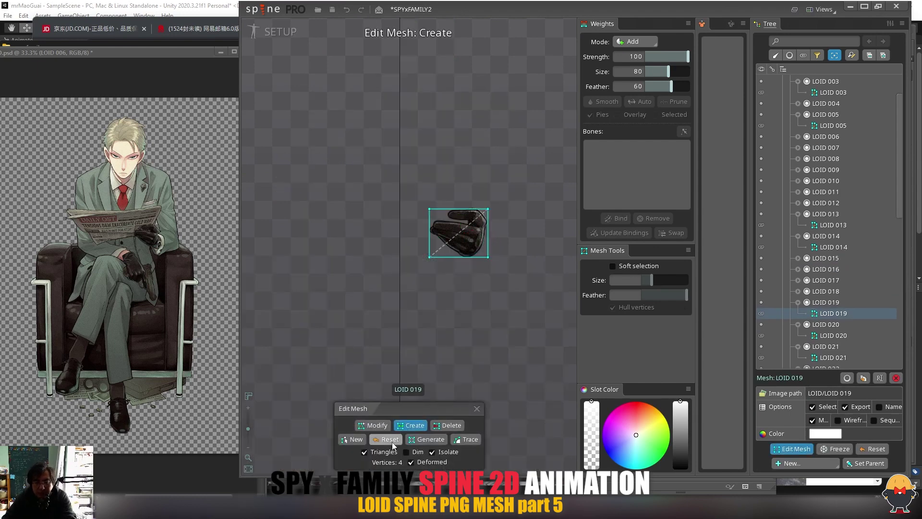
{"action": "left_click", "coordinate": [353, 440]}
Trace a closed hull around the fingers, palm and wrist of the LOID 019 gloved hand.
{"action": "left_click", "coordinate": [447, 209]}
{"action": "left_click", "coordinate": [432, 218]}
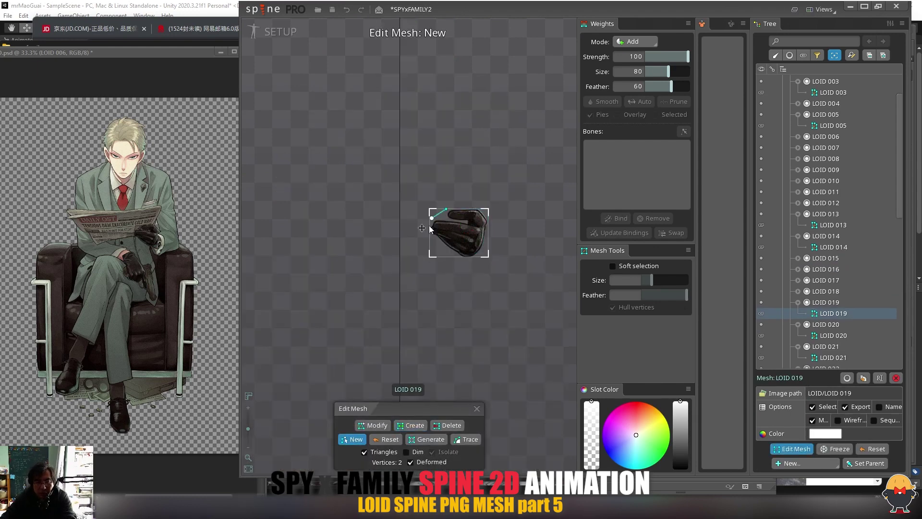
{"action": "left_click", "coordinate": [437, 242]}
{"action": "left_click", "coordinate": [462, 257]}
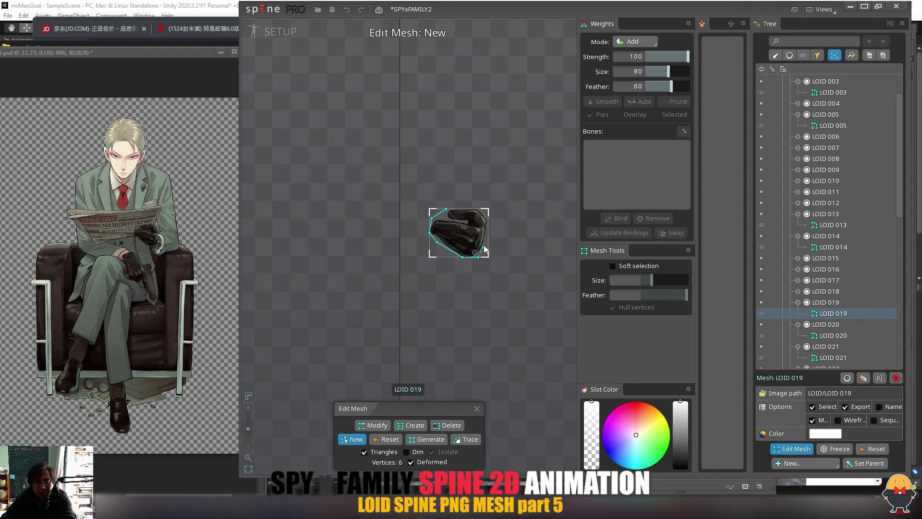
{"action": "left_click", "coordinate": [479, 257]}
{"action": "left_click", "coordinate": [486, 240]}
{"action": "left_click", "coordinate": [487, 214]}
{"action": "left_click", "coordinate": [470, 209]}
{"action": "left_click", "coordinate": [447, 209]}
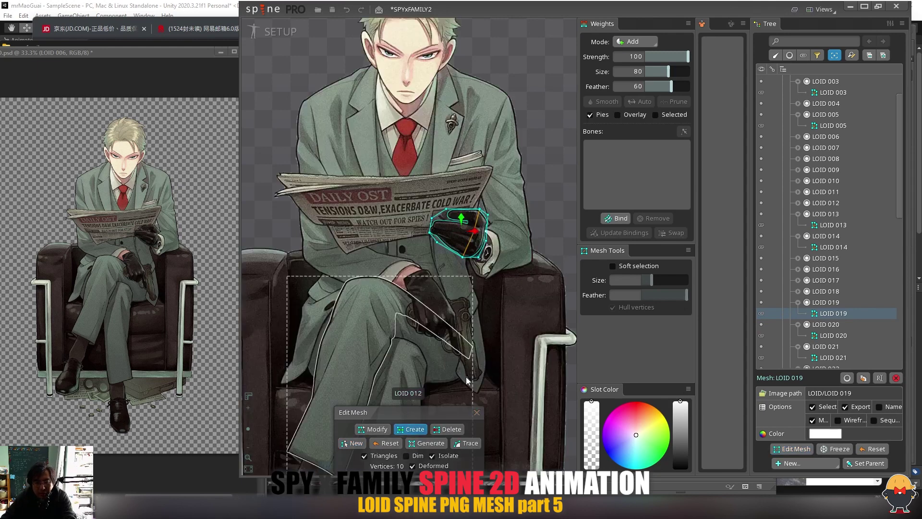
Select the LOID 006 sleeve behind the newspaper and convert it to a mesh.
{"action": "left_click", "coordinate": [366, 272]}
{"action": "left_click", "coordinate": [812, 433]}
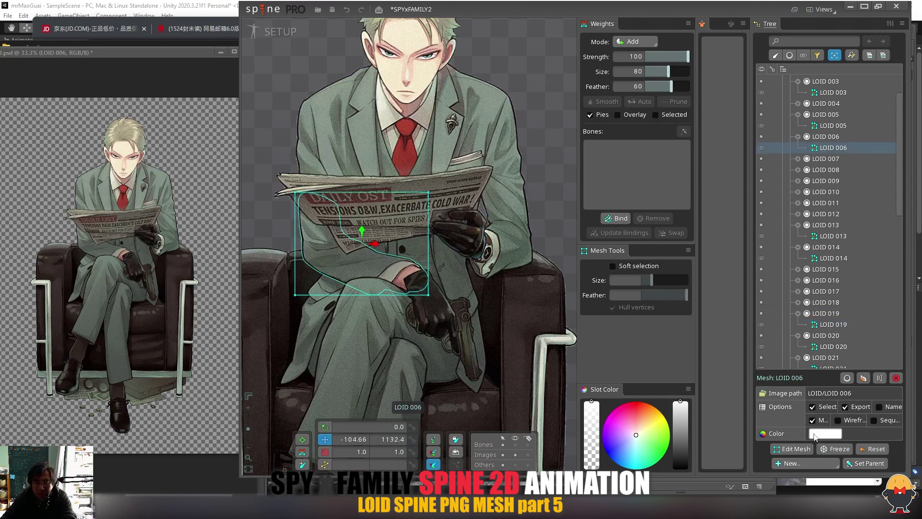
Start a new hull for the LOID 006 sleeve and trace its outer edge from the upper end down to below the wrist.
{"action": "left_click", "coordinate": [788, 447]}
{"action": "left_click", "coordinate": [352, 439]}
{"action": "left_click", "coordinate": [296, 196]}
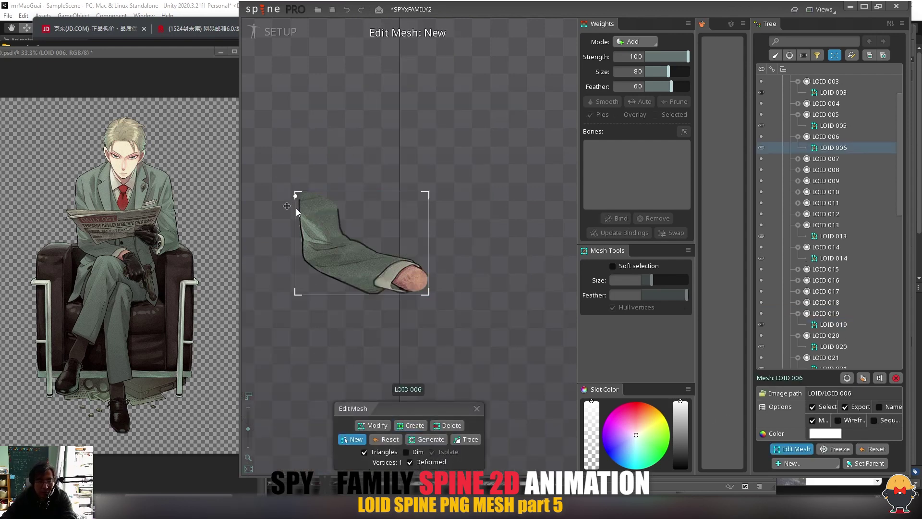
{"action": "left_click", "coordinate": [300, 257]}
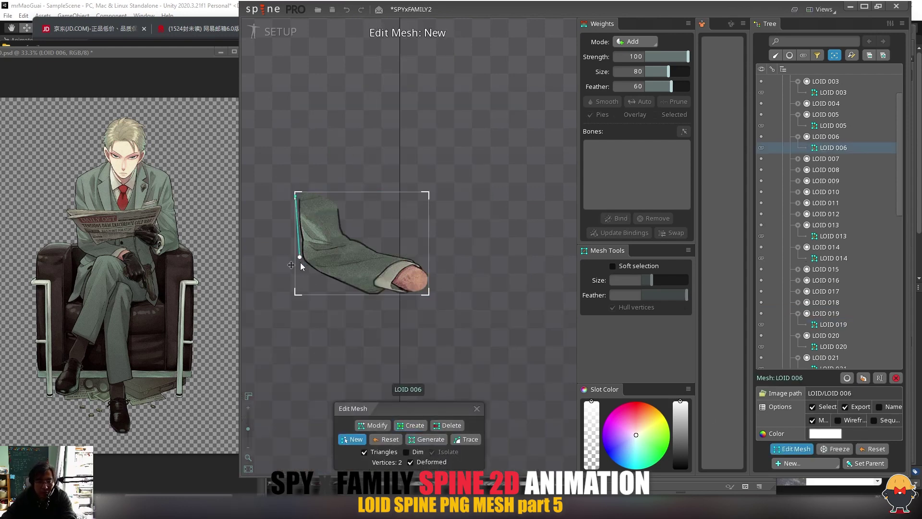
{"action": "left_click", "coordinate": [363, 302]}
{"action": "left_click", "coordinate": [406, 295]}
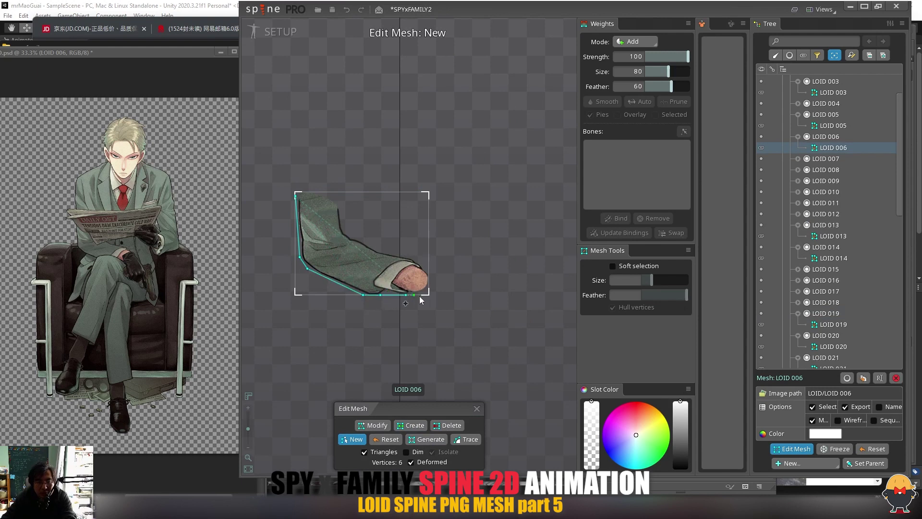
Continue the LOID 006 hull around the bare wrist, redoing the misplaced vertices at its rounded end.
{"action": "left_click", "coordinate": [428, 288]}
{"action": "left_click", "coordinate": [428, 272]}
{"action": "left_click", "coordinate": [421, 260]}
{"action": "key", "text": "ctrl+z"}
{"action": "key", "text": "ctrl+z"}
{"action": "left_click", "coordinate": [425, 291]}
{"action": "left_click", "coordinate": [429, 285]}
{"action": "left_click", "coordinate": [417, 258]}
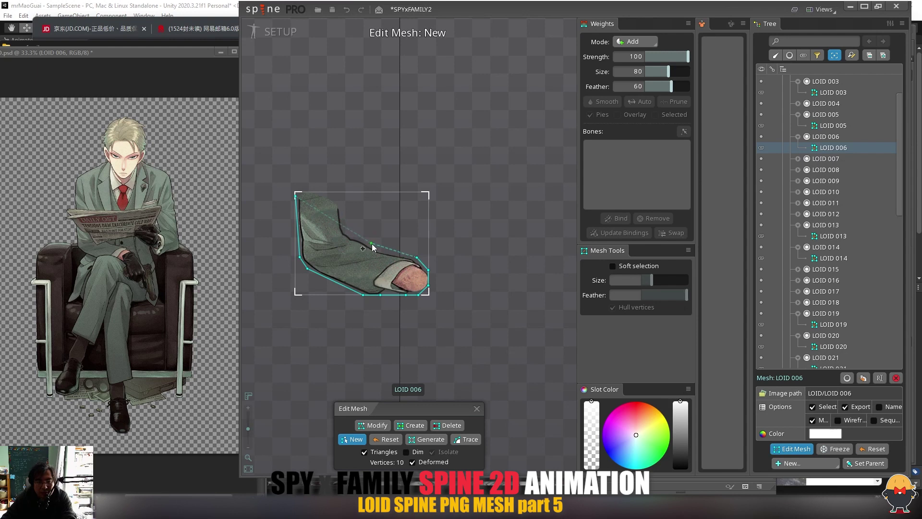
Trace the inner edge of the LOID 006 sleeve back to the upper end and close the hull on its first vertex.
{"action": "left_click", "coordinate": [375, 244]}
{"action": "left_click", "coordinate": [350, 233]}
{"action": "left_click", "coordinate": [342, 222]}
{"action": "left_click", "coordinate": [338, 202]}
{"action": "left_click", "coordinate": [325, 192]}
{"action": "left_click", "coordinate": [296, 195]}
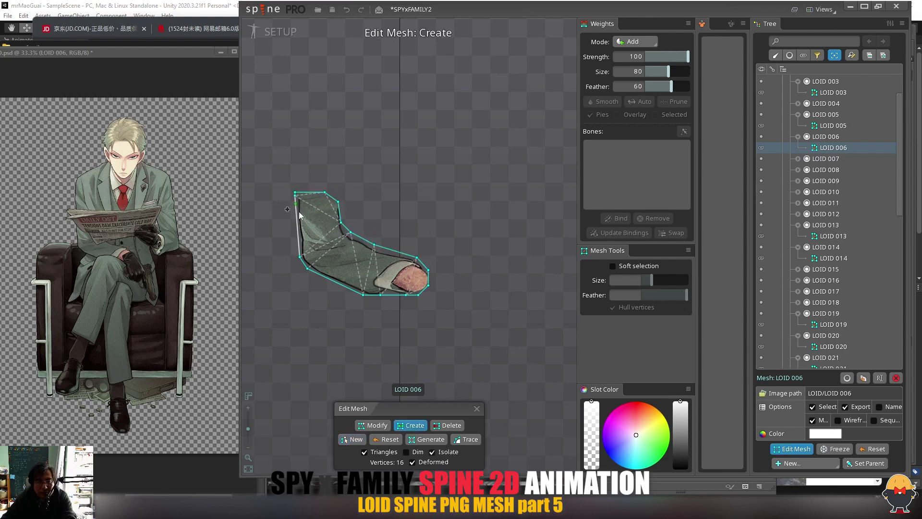
Add internal edges to the LOID 006 mesh along the length of the sleeve and across it near the cuff.
{"action": "left_click_drag", "start_coordinate": [304, 192], "coordinate": [306, 201]}
{"action": "left_click", "coordinate": [316, 243]}
{"action": "left_click", "coordinate": [327, 251]}
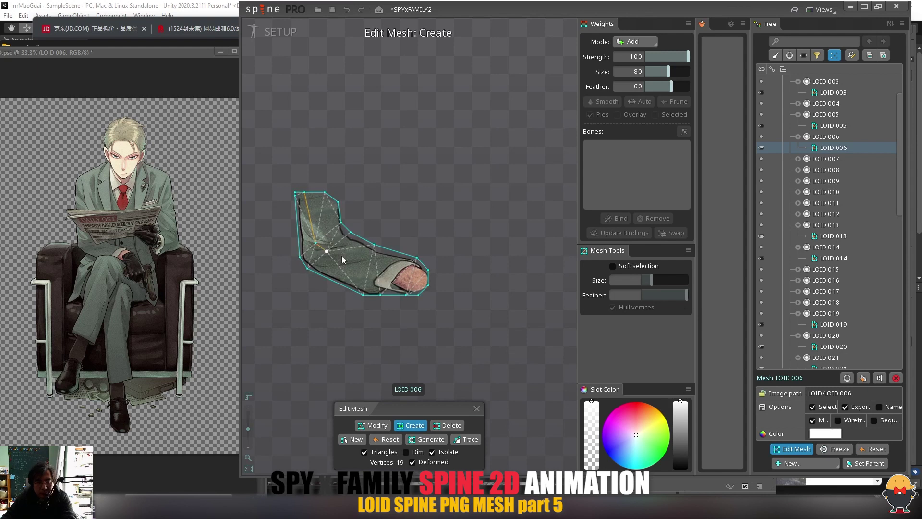
{"action": "left_click", "coordinate": [393, 276]}
{"action": "left_click", "coordinate": [422, 263]}
{"action": "left_click_drag", "start_coordinate": [426, 260], "coordinate": [364, 294]}
{"action": "left_click", "coordinate": [327, 251]}
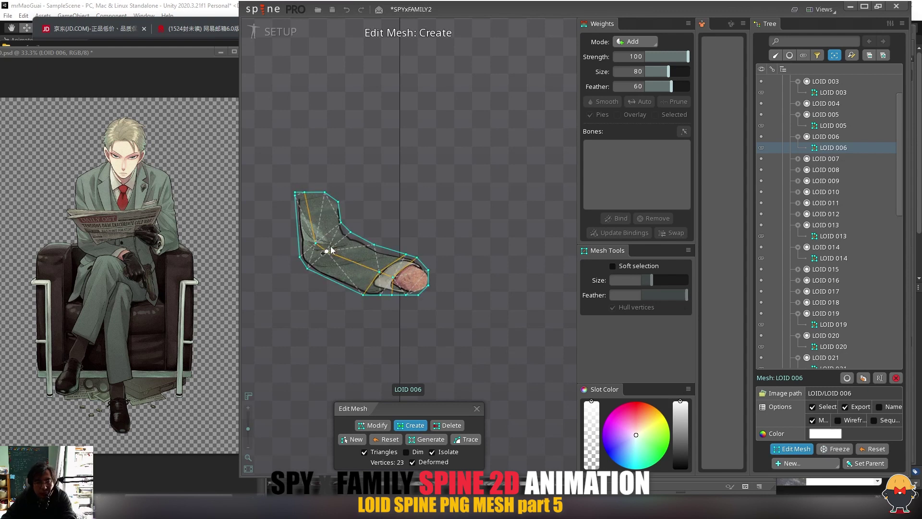
Add internal edges across the elbow bend of the LOID 006 sleeve, finish the mesh edit and save the project.
{"action": "mouse_move", "coordinate": [299, 239]}
{"action": "left_mouse_down"}
{"action": "mouse_move", "coordinate": [312, 230]}
{"action": "mouse_move", "coordinate": [316, 242]}
{"action": "left_mouse_up"}
{"action": "mouse_move", "coordinate": [315, 242]}
{"action": "left_mouse_down"}
{"action": "mouse_move", "coordinate": [343, 225]}
{"action": "mouse_move", "coordinate": [351, 232]}
{"action": "mouse_move", "coordinate": [327, 250]}
{"action": "left_mouse_up"}
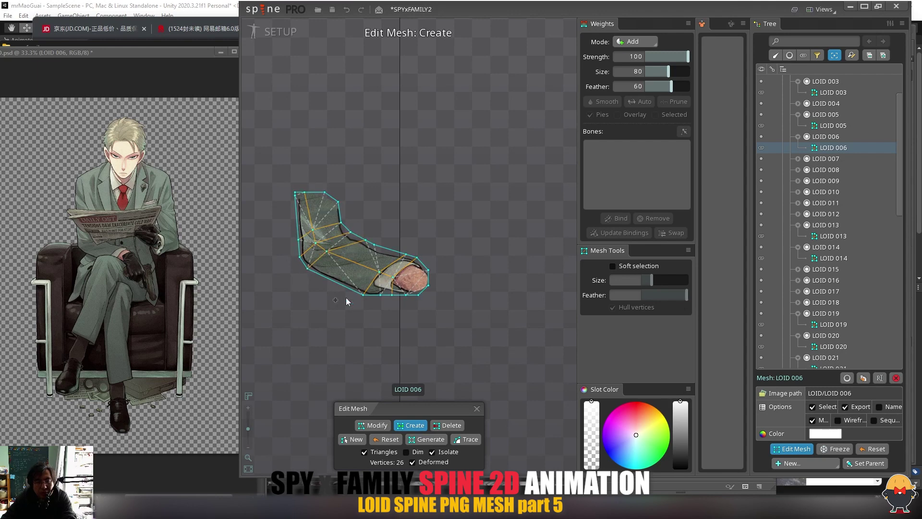
{"action": "left_click", "coordinate": [477, 408]}
{"action": "key", "text": "ctrl+s"}
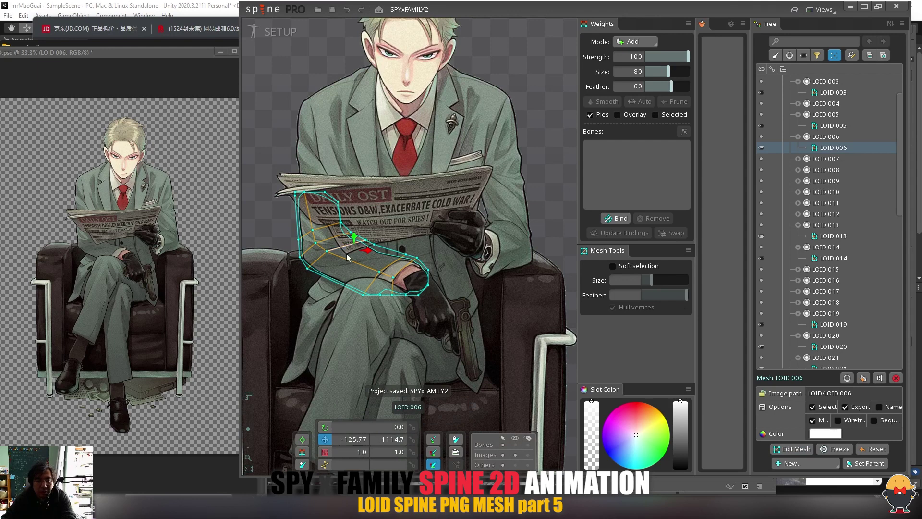
Move the LOID 017 and LOID 018 newspaper parts away from the torso to inspect them, and undo both moves.
{"action": "left_click_drag", "start_coordinate": [375, 179], "coordinate": [382, 201]}
{"action": "key", "text": "space"}
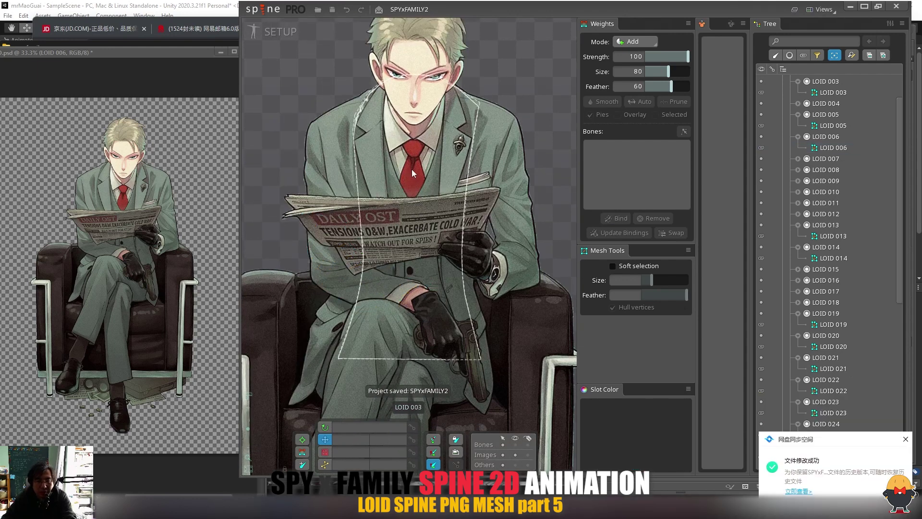
{"action": "left_click", "coordinate": [393, 200]}
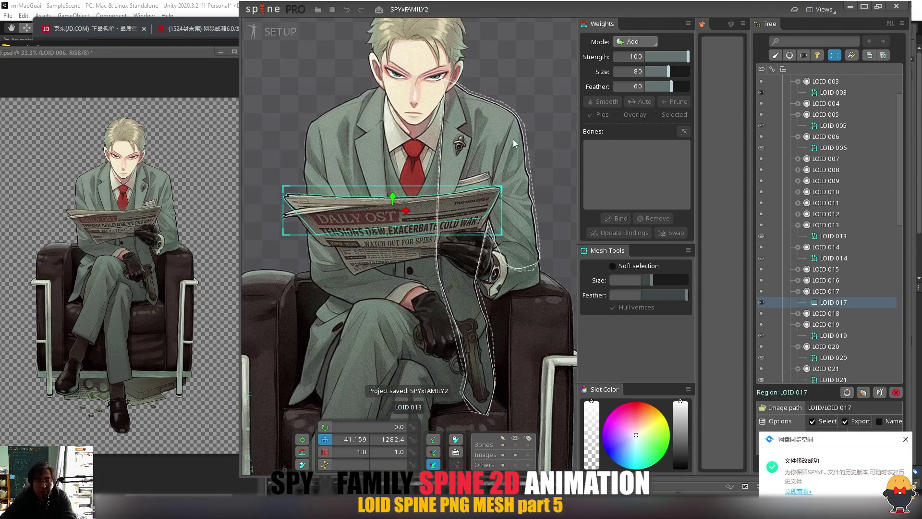
{"action": "left_click_drag", "start_coordinate": [545, 67], "coordinate": [446, 65]}
{"action": "left_click", "coordinate": [381, 323]}
{"action": "left_click_drag", "start_coordinate": [369, 321], "coordinate": [484, 185]}
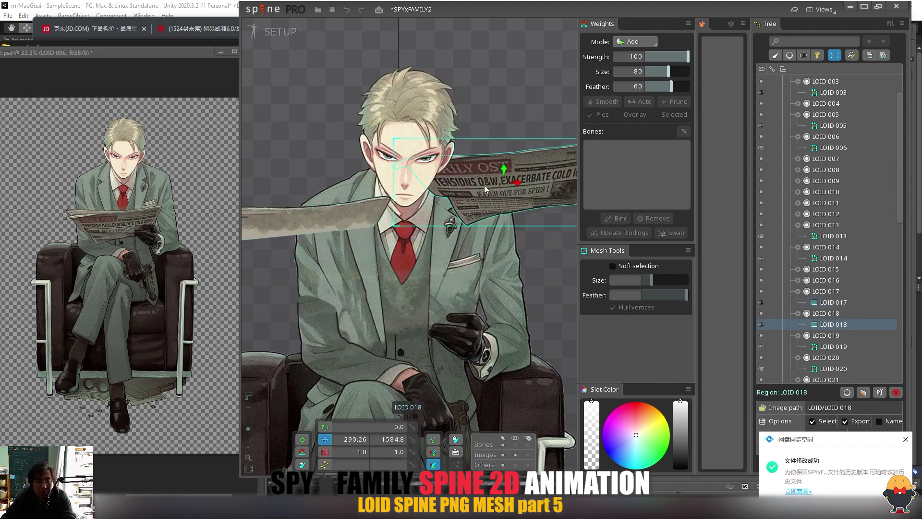
{"action": "key", "text": "ctrl+z"}
{"action": "key", "text": "ctrl+z"}
{"action": "left_click_drag", "start_coordinate": [387, 280], "coordinate": [412, 221]}
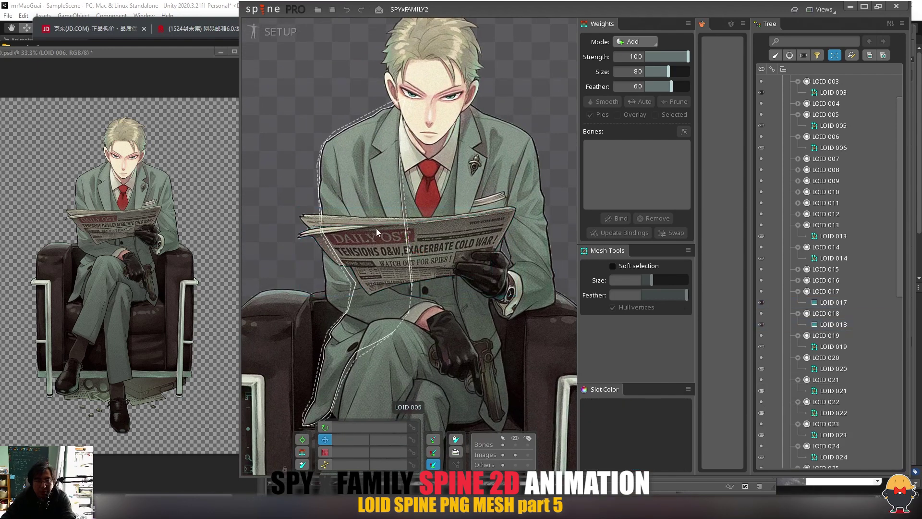
Select the LOID 017 back page of the newspaper and convert it to a mesh.
{"action": "left_click", "coordinate": [371, 271]}
{"action": "key", "text": "space"}
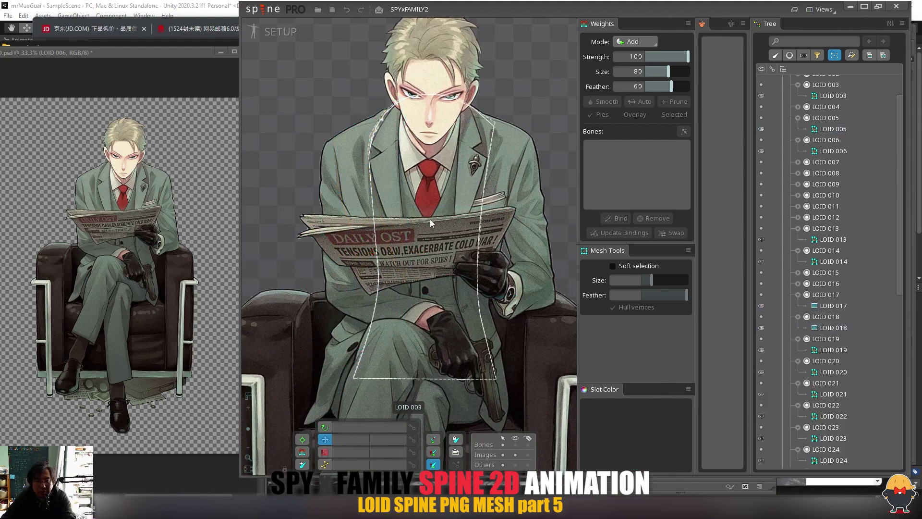
{"action": "left_click", "coordinate": [402, 226]}
{"action": "left_click", "coordinate": [812, 435]}
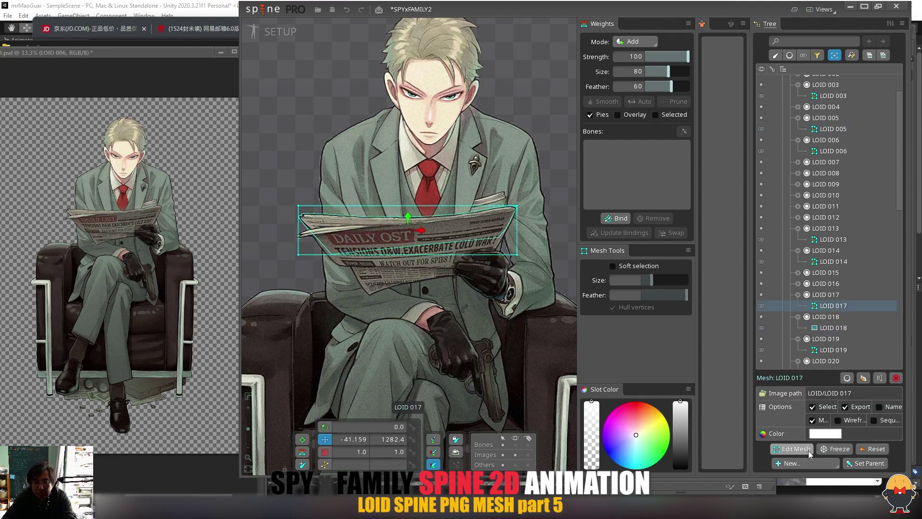
Trace a closed six-vertex hull around the LOID 017 newspaper page and finish the mesh edit.
{"action": "left_click", "coordinate": [793, 449]}
{"action": "left_click", "coordinate": [352, 439]}
{"action": "left_click", "coordinate": [299, 219]}
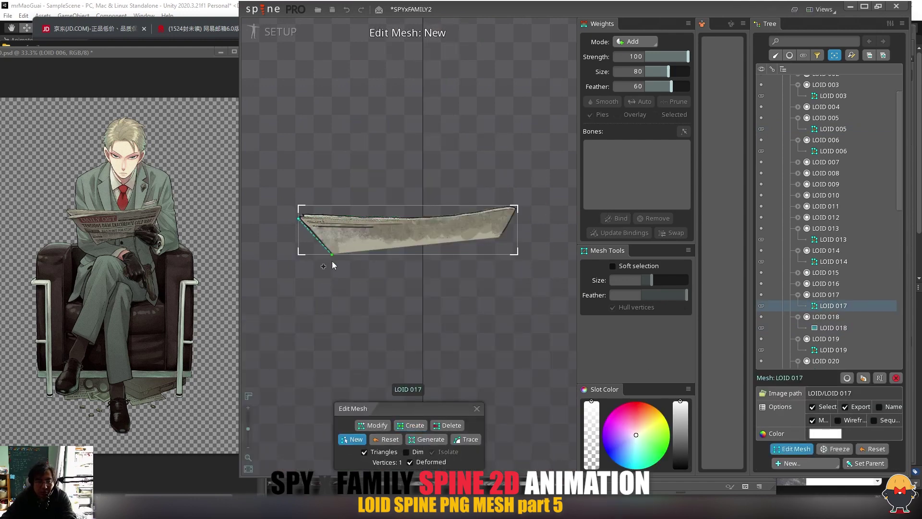
{"action": "left_click", "coordinate": [332, 254]}
{"action": "left_click", "coordinate": [501, 238]}
{"action": "left_click", "coordinate": [516, 207]}
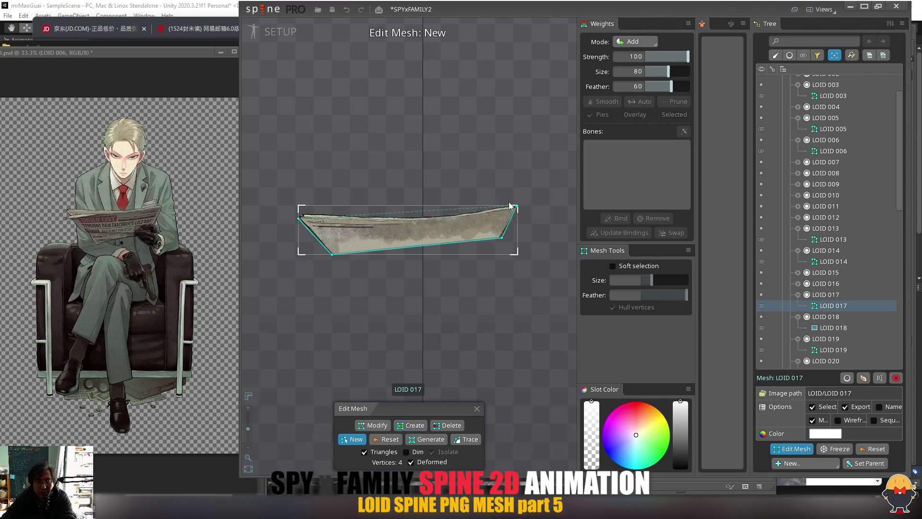
{"action": "left_click", "coordinate": [509, 206]}
{"action": "left_click", "coordinate": [303, 212]}
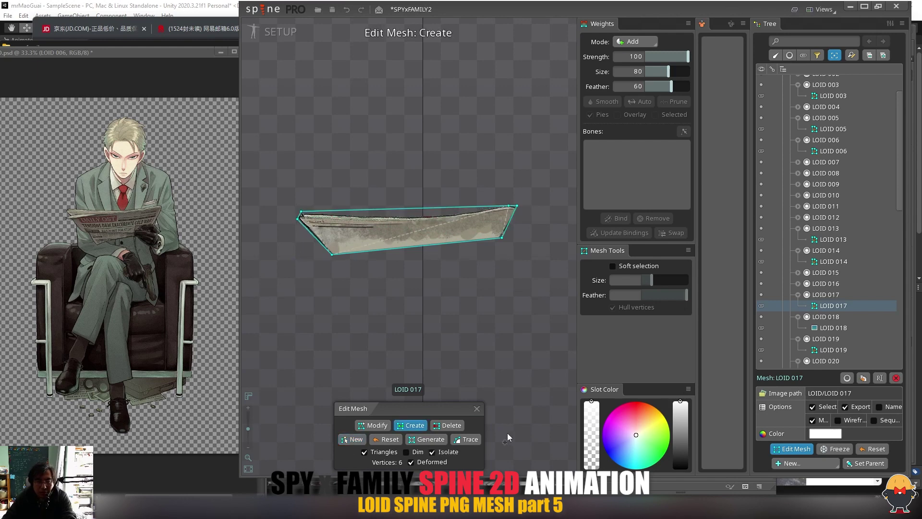
{"action": "left_click", "coordinate": [476, 408]}
Convert the LOID 018 front page of the newspaper to a mesh and start a new hull for it.
{"action": "left_click", "coordinate": [414, 263]}
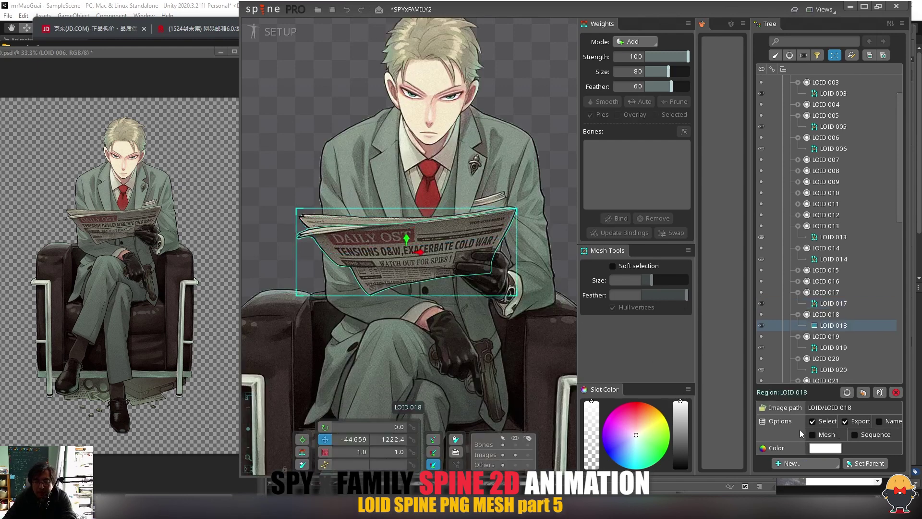
{"action": "left_click", "coordinate": [813, 434]}
{"action": "left_click", "coordinate": [809, 450]}
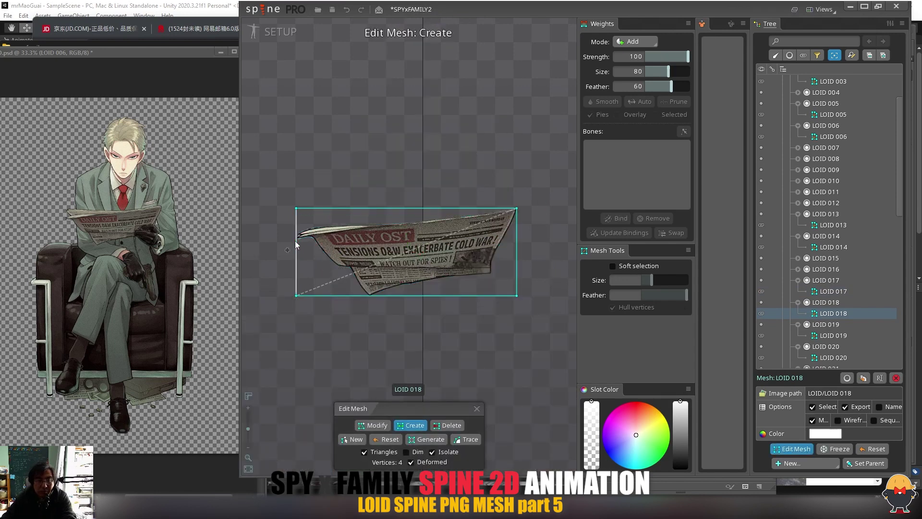
{"action": "left_click", "coordinate": [355, 439]}
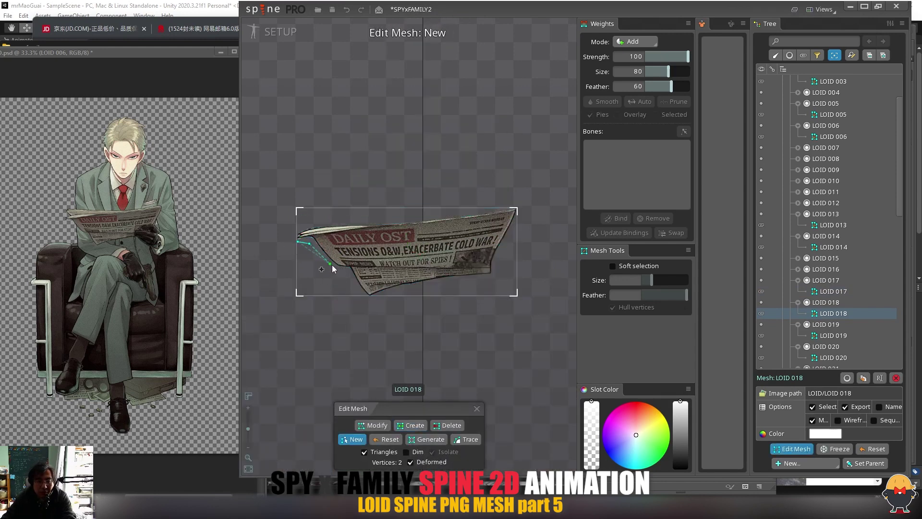
Trace a closed hull around the LOID 018 newspaper page, following its jagged lower edge, right side and upper edge.
{"action": "left_click", "coordinate": [378, 296]}
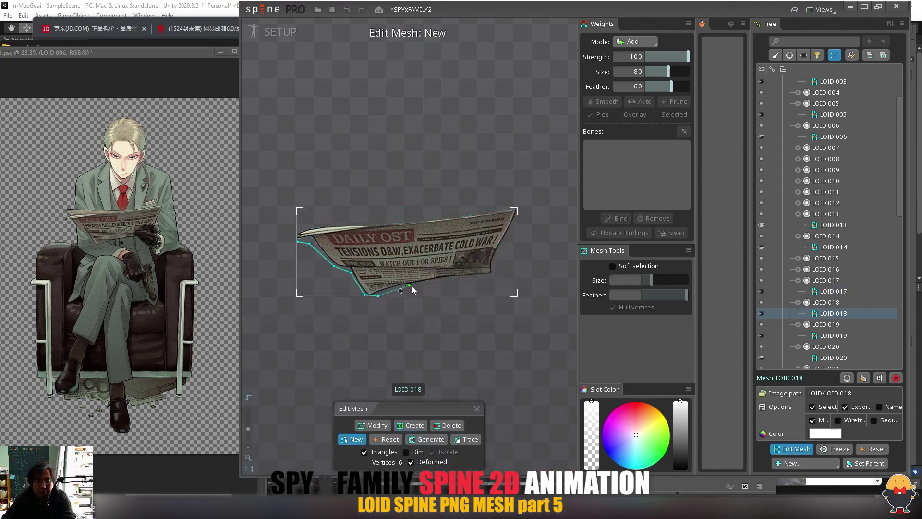
{"action": "left_click", "coordinate": [413, 285]}
{"action": "left_click", "coordinate": [471, 277]}
{"action": "left_click", "coordinate": [496, 255]}
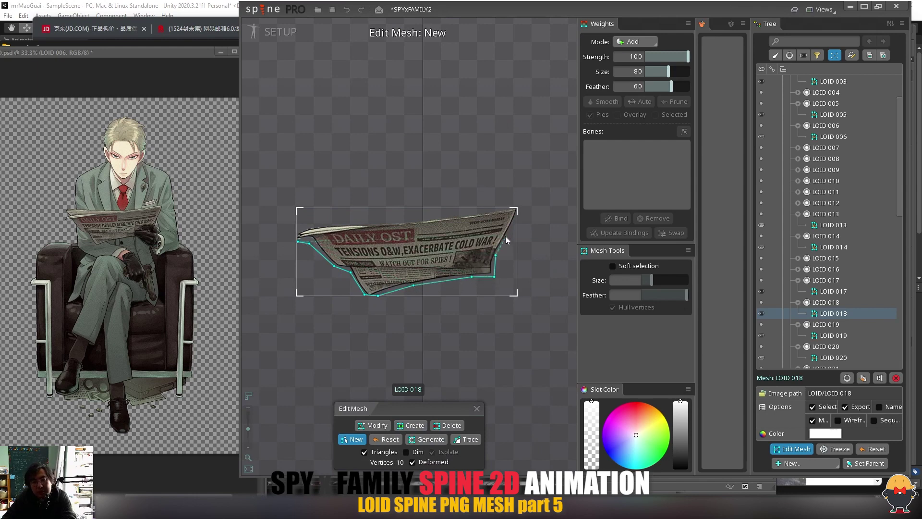
{"action": "left_click", "coordinate": [506, 235]}
{"action": "left_click", "coordinate": [517, 217]}
{"action": "left_click", "coordinate": [480, 210]}
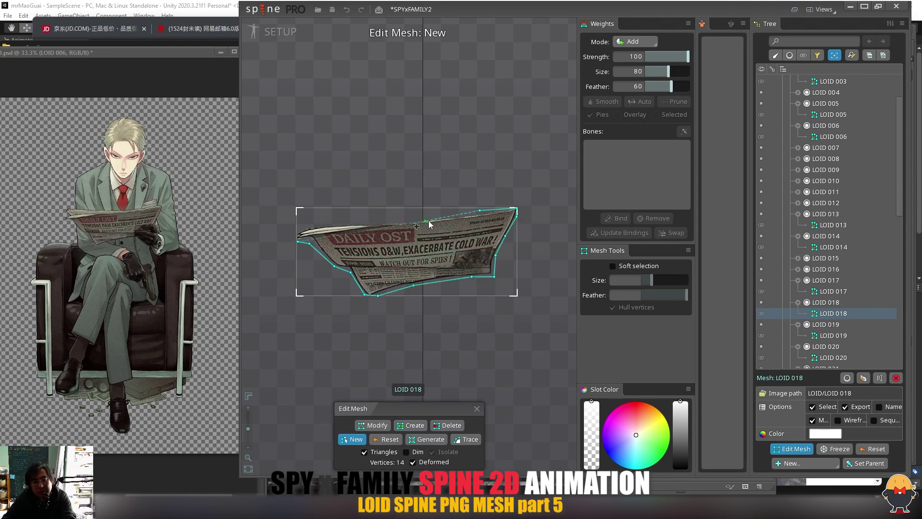
{"action": "left_click", "coordinate": [414, 219]}
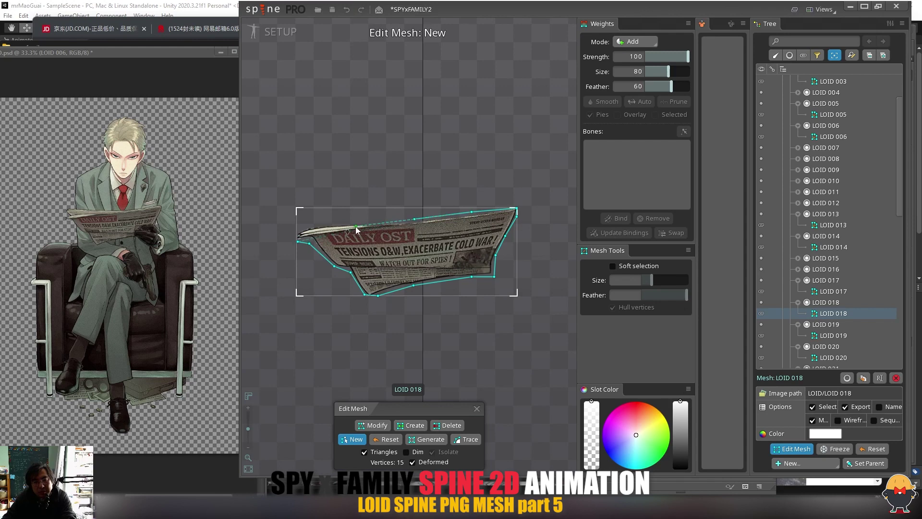
{"action": "left_click", "coordinate": [356, 225]}
{"action": "left_click", "coordinate": [296, 232]}
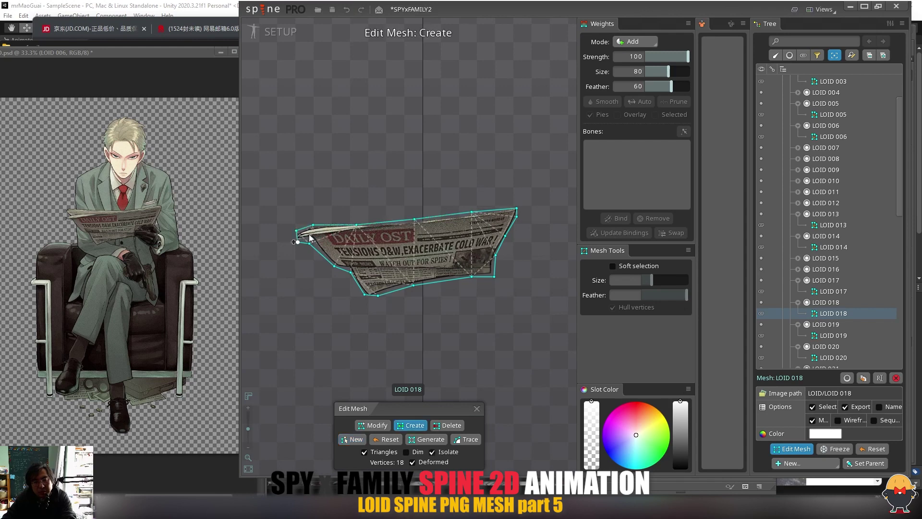
Add an internal edge along the fold at the left end of the LOID 018 page and finish the mesh edit.
{"action": "left_click", "coordinate": [356, 232]}
{"action": "left_click", "coordinate": [383, 223]}
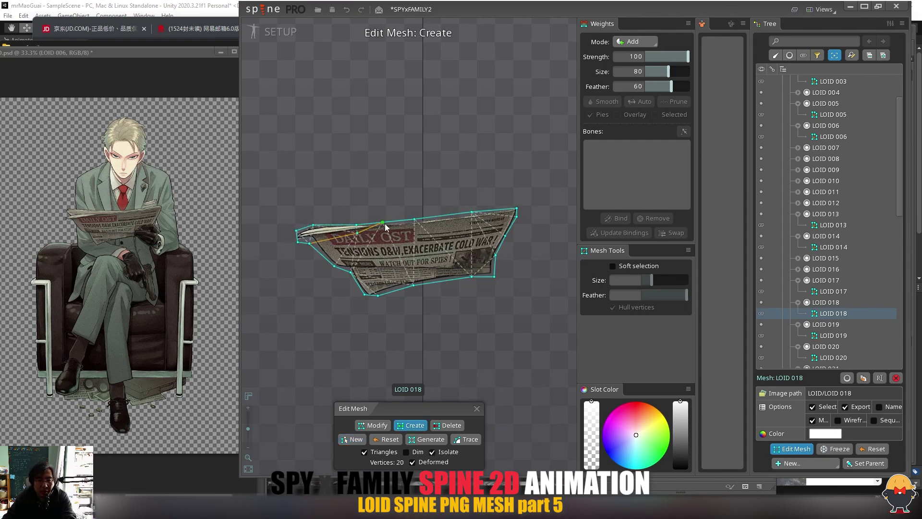
{"action": "left_click", "coordinate": [477, 409]}
Reopen the LOID 017 newspaper mesh for editing and add five vertices along the upper edge of its hull.
{"action": "left_click", "coordinate": [400, 229]}
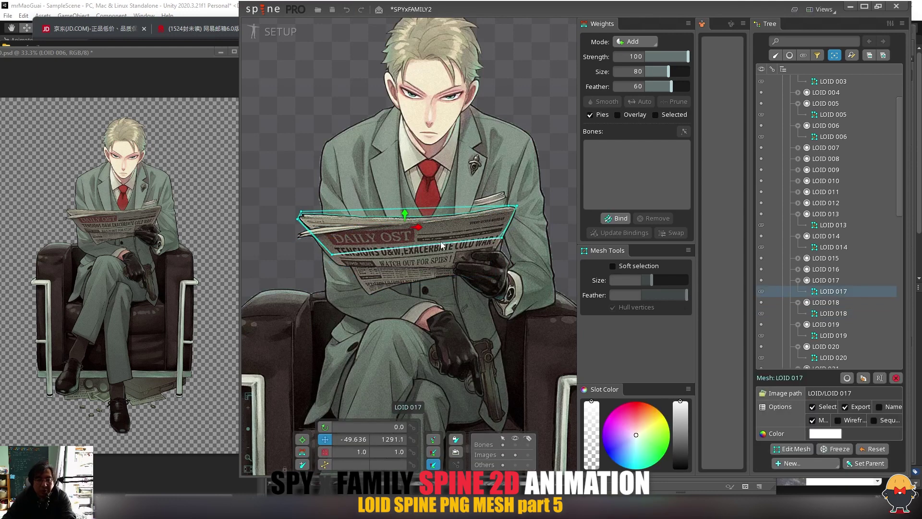
{"action": "left_click", "coordinate": [790, 448]}
{"action": "left_click", "coordinate": [355, 210]}
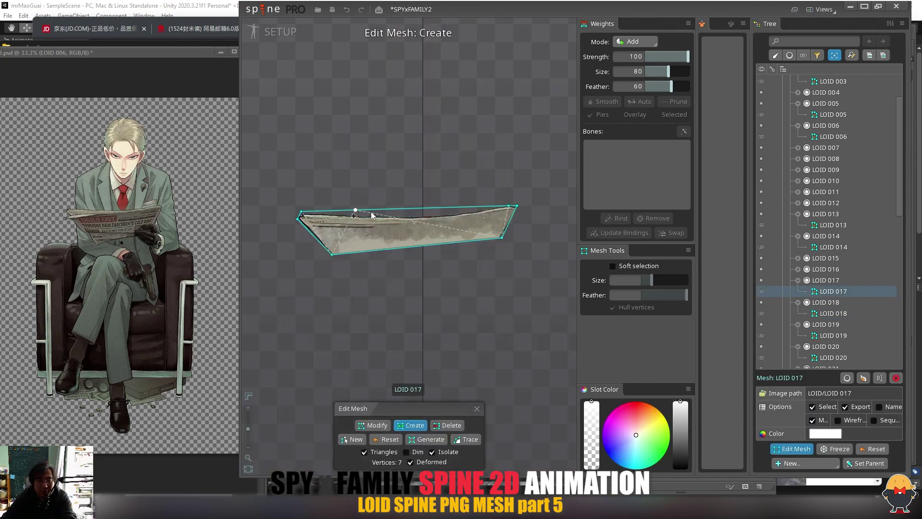
{"action": "left_click", "coordinate": [394, 209]}
{"action": "left_click", "coordinate": [434, 208]}
{"action": "key", "text": "ctrl+z"}
{"action": "left_click", "coordinate": [404, 209]}
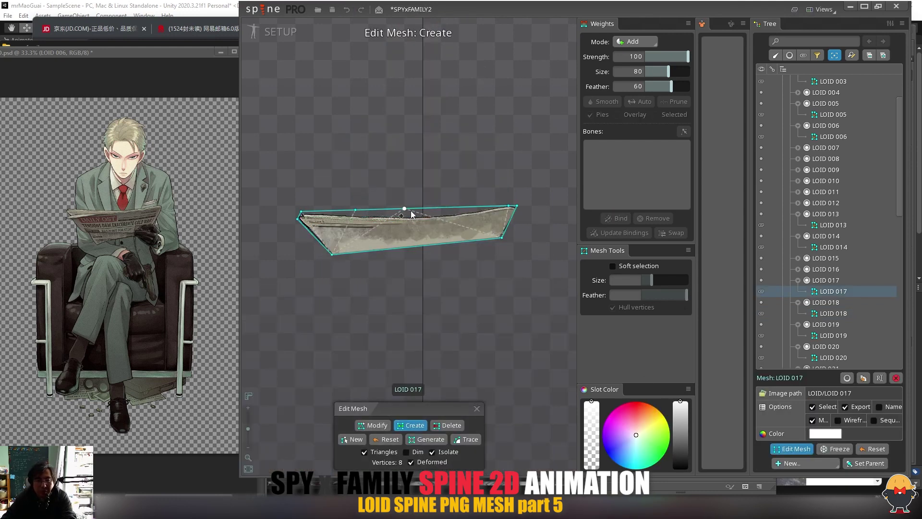
{"action": "left_click", "coordinate": [329, 212]}
{"action": "left_click", "coordinate": [434, 208]}
{"action": "left_click", "coordinate": [486, 207]}
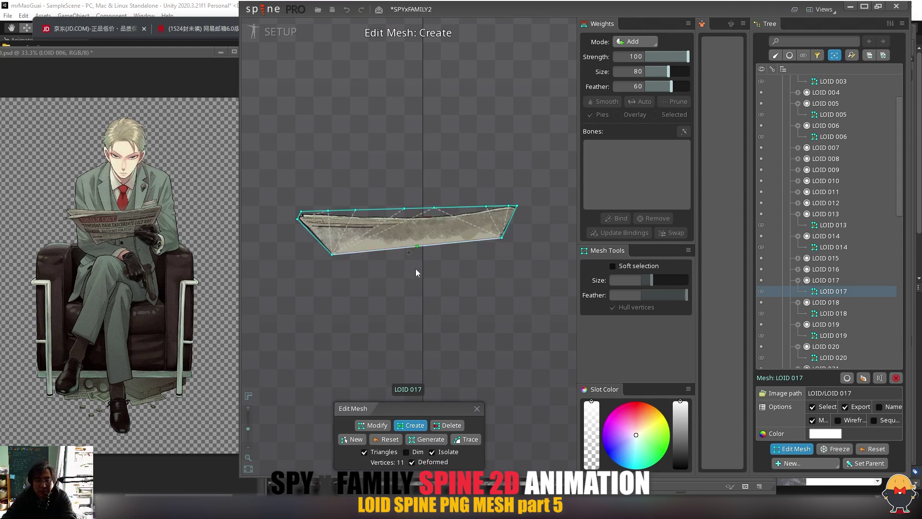
Move the upper-edge vertices of the LOID 017 hull to follow the page's curve, finish the mesh edit and save the project.
{"action": "left_click", "coordinate": [373, 425]}
{"action": "left_click", "coordinate": [355, 210]}
{"action": "left_click", "coordinate": [329, 212]}
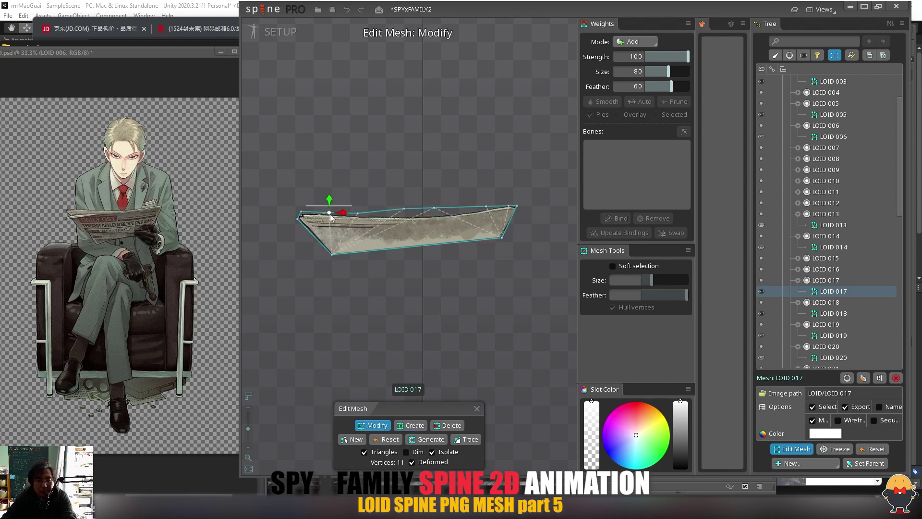
{"action": "left_click_drag", "start_coordinate": [404, 209], "coordinate": [483, 209]}
{"action": "left_click", "coordinate": [477, 409]}
{"action": "key", "text": "Escape"}
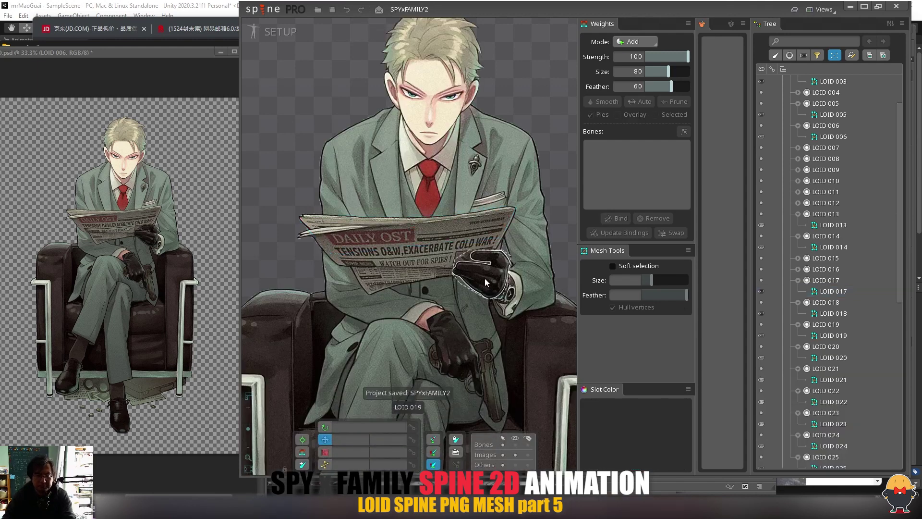
{"action": "key", "text": "ctrl+s"}
Select the LOID 016 gloved hand, dismiss the file-sync notification, convert the part to a mesh and open it for mesh editing.
{"action": "left_click", "coordinate": [450, 342]}
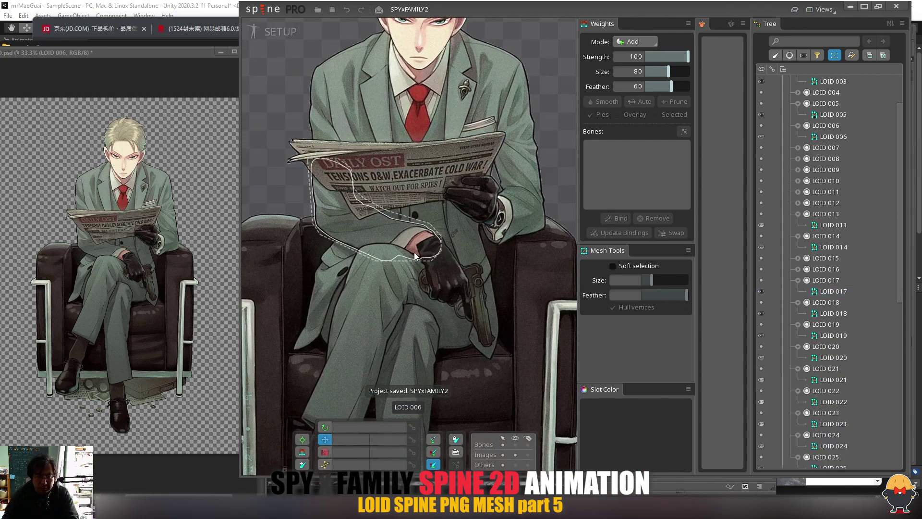
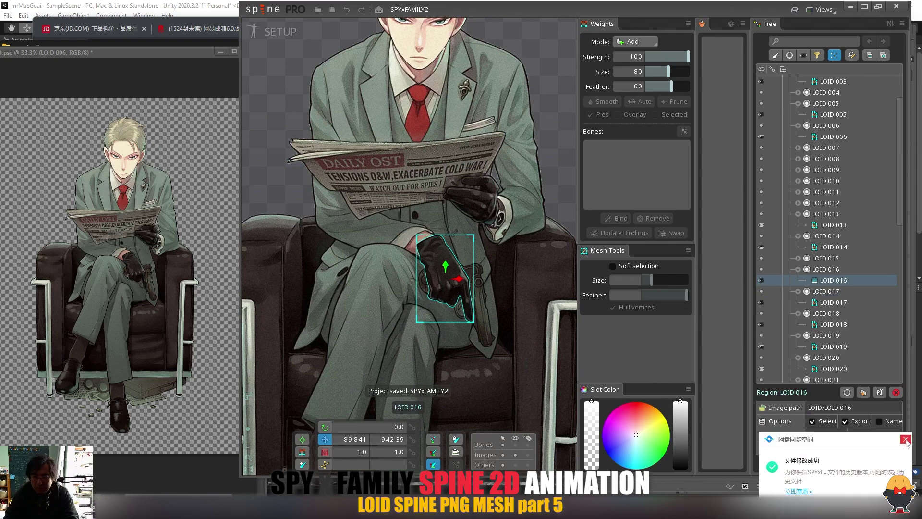
{"action": "left_click", "coordinate": [906, 439]}
{"action": "left_click", "coordinate": [812, 435]}
{"action": "left_click", "coordinate": [796, 449]}
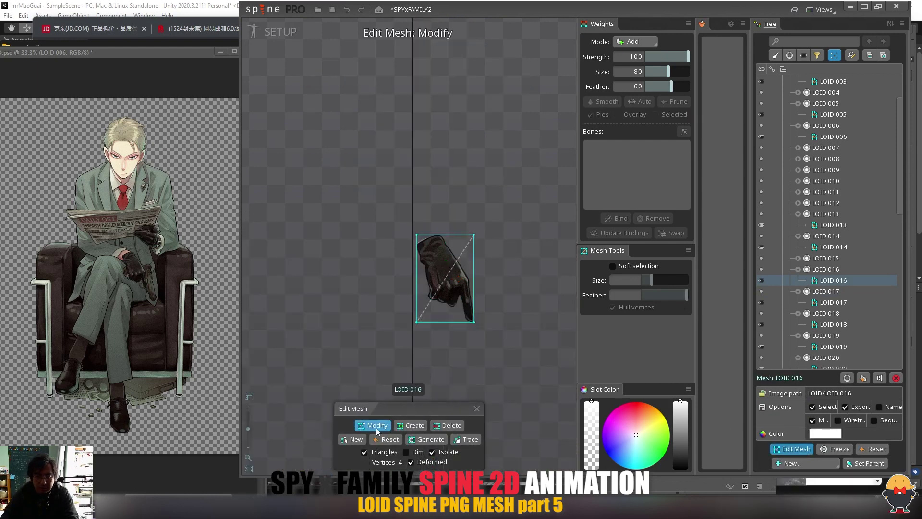
Trace a new closed hull around the LOID 016 gloved hand, from the cuff down around the pointing finger and back up.
{"action": "left_click", "coordinate": [352, 439]}
{"action": "left_click", "coordinate": [430, 235]}
{"action": "left_click", "coordinate": [417, 235]}
{"action": "left_click", "coordinate": [417, 258]}
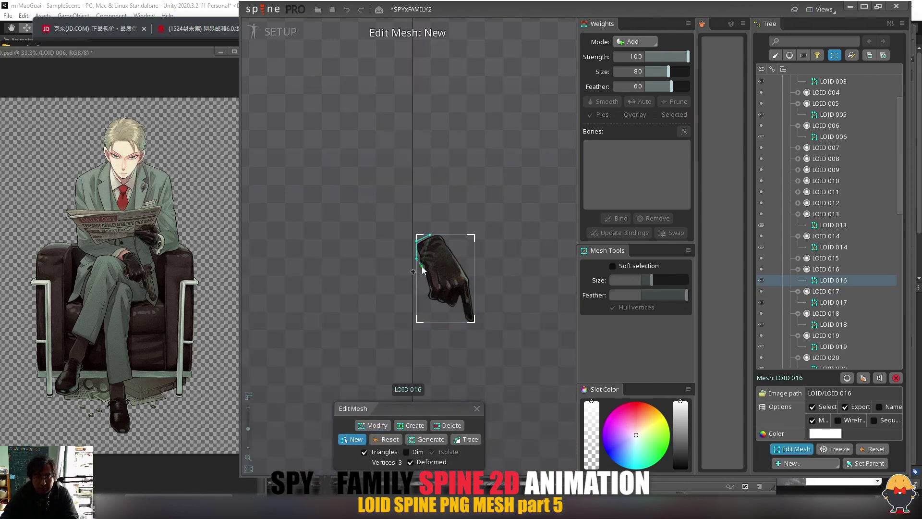
{"action": "left_click", "coordinate": [426, 298]}
{"action": "left_click", "coordinate": [444, 304]}
{"action": "left_click", "coordinate": [460, 301]}
{"action": "left_click", "coordinate": [475, 310]}
{"action": "left_click", "coordinate": [474, 293]}
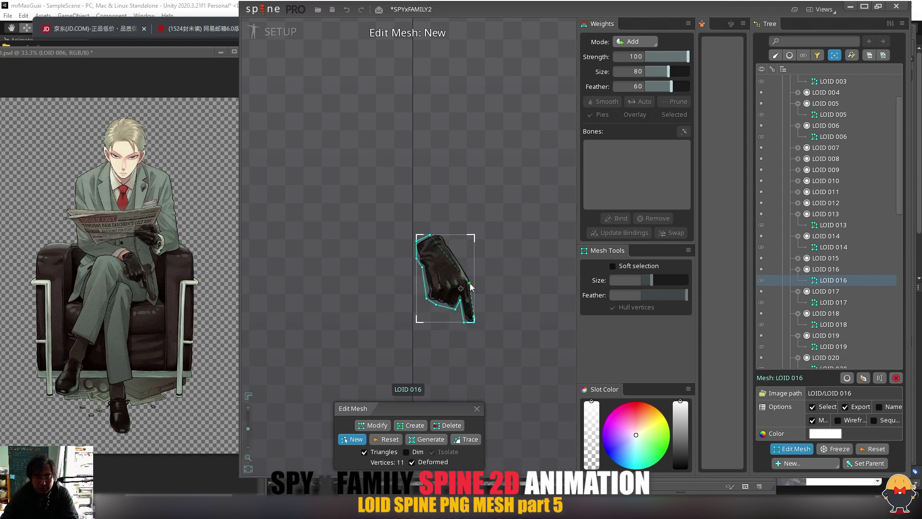
{"action": "left_click", "coordinate": [469, 277]}
{"action": "left_click", "coordinate": [448, 242]}
{"action": "left_click", "coordinate": [441, 235]}
{"action": "left_click", "coordinate": [429, 235]}
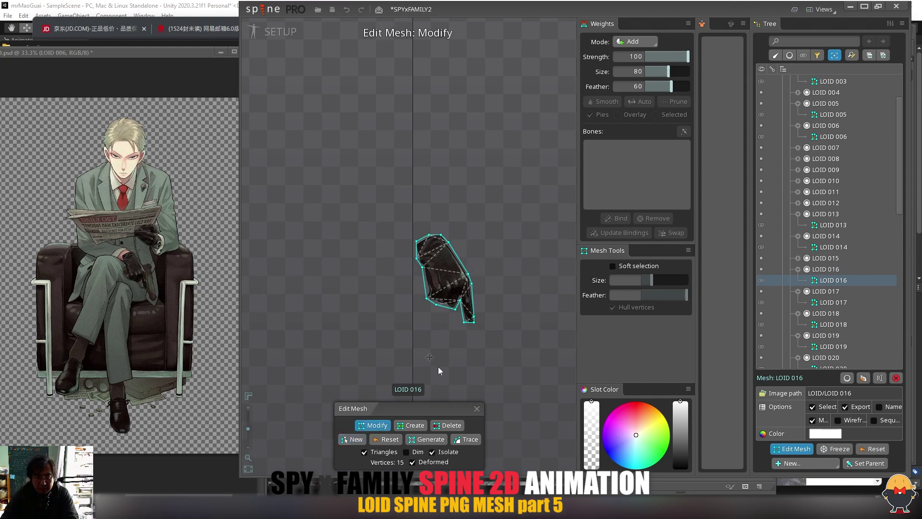
Add internal edges across the cuff, down the hand and across the knuckles of the LOID 016 mesh, and finish the mesh edit.
{"action": "left_click", "coordinate": [395, 425]}
{"action": "left_click", "coordinate": [427, 251]}
{"action": "left_click", "coordinate": [438, 246]}
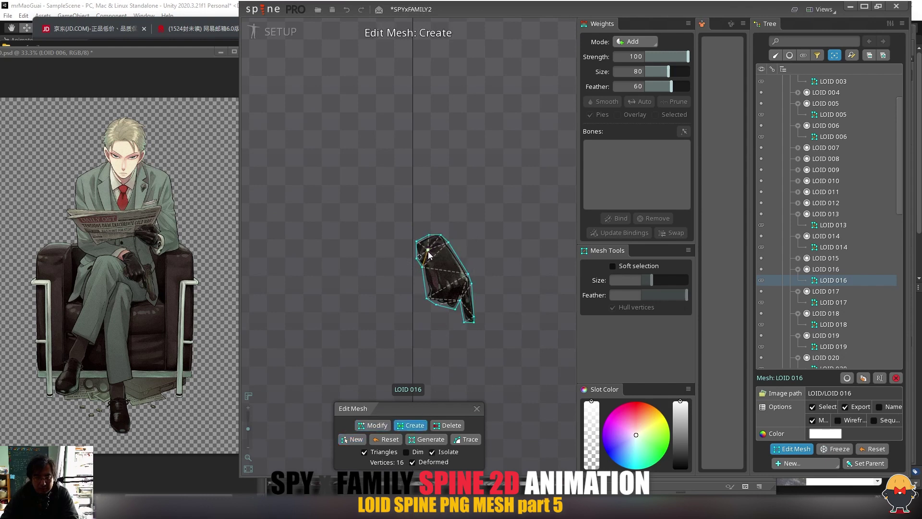
{"action": "left_click", "coordinate": [438, 287]}
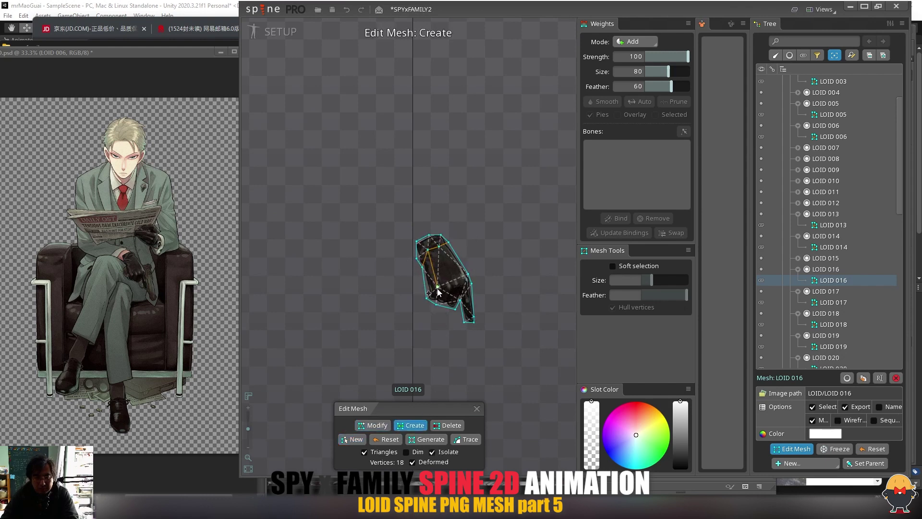
{"action": "left_click_drag", "start_coordinate": [438, 288], "coordinate": [460, 287]}
{"action": "left_click", "coordinate": [459, 278]}
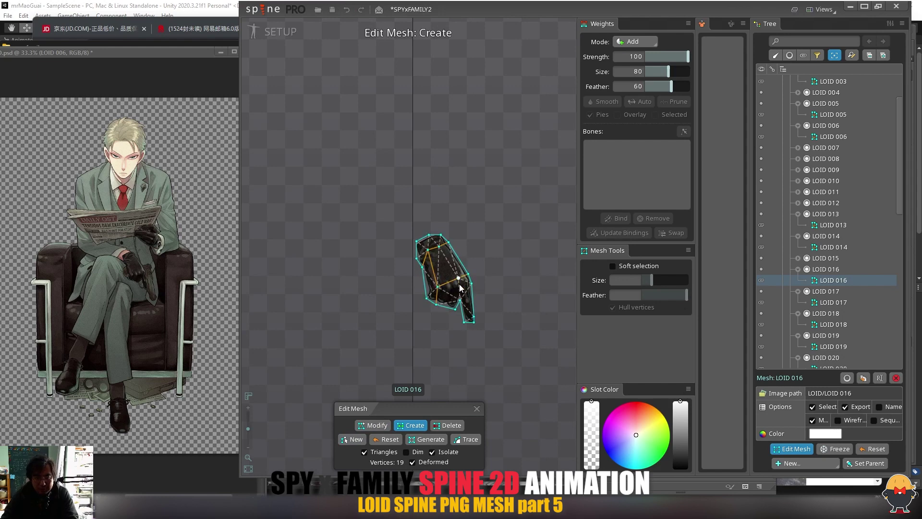
{"action": "left_click", "coordinate": [477, 406]}
Convert the LOID 015 pistol to a mesh and start a new hull along its muzzle, underside and trigger guard.
{"action": "left_click", "coordinate": [486, 311]}
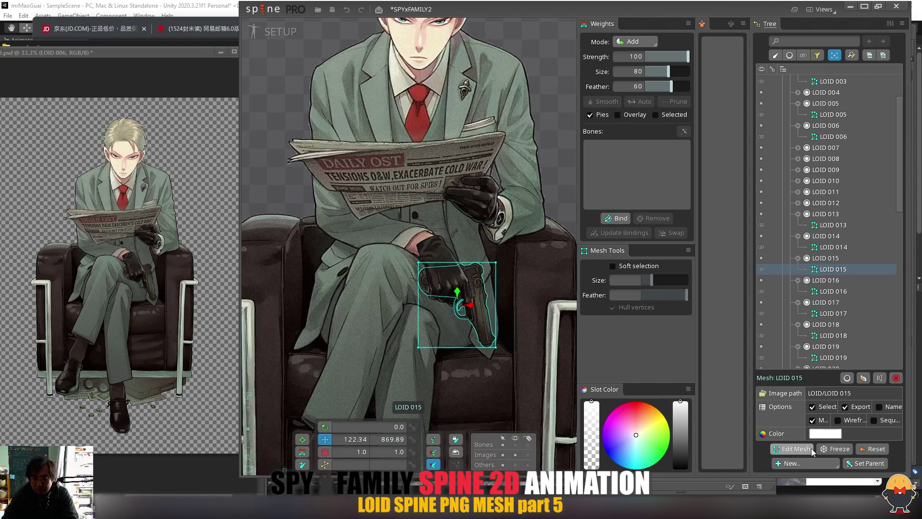
{"action": "left_click", "coordinate": [812, 449]}
{"action": "left_click", "coordinate": [356, 439]}
{"action": "left_click", "coordinate": [422, 268]}
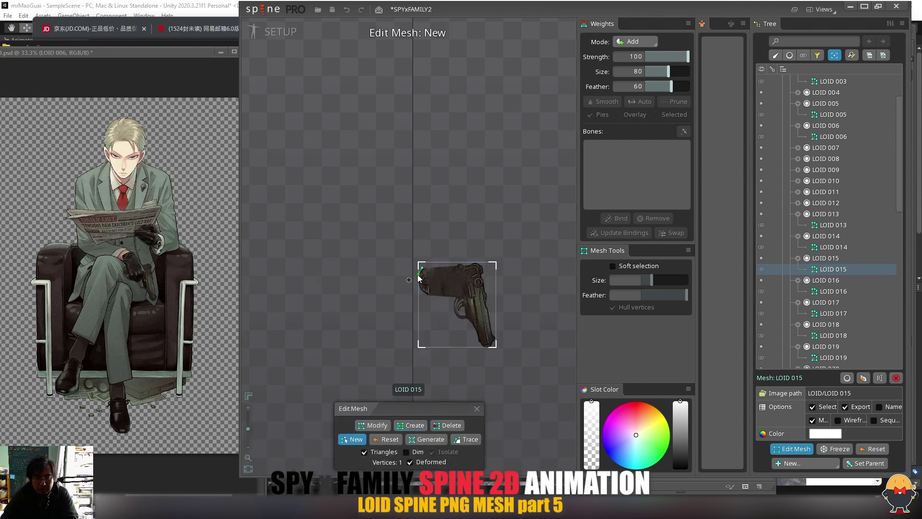
{"action": "left_click", "coordinate": [419, 290]}
{"action": "left_click", "coordinate": [429, 297]}
{"action": "left_click", "coordinate": [449, 300]}
{"action": "left_click", "coordinate": [458, 323]}
{"action": "left_click", "coordinate": [467, 325]}
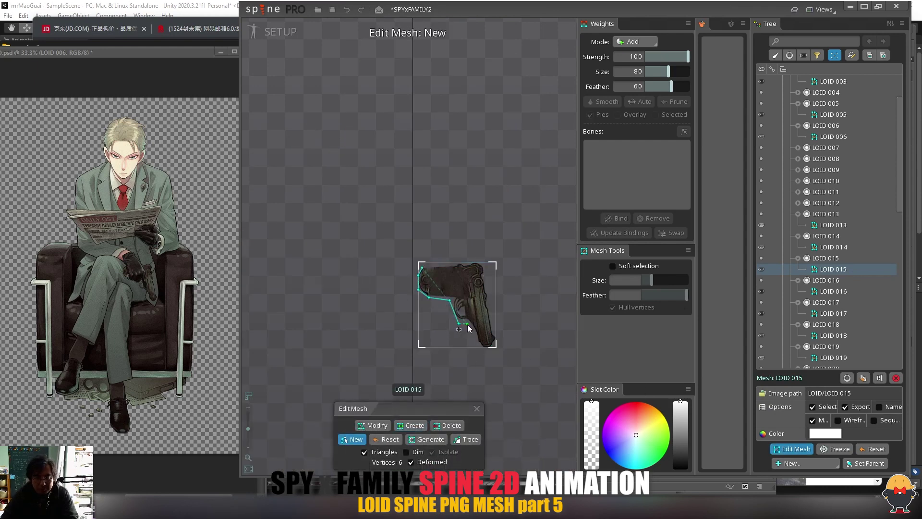
Continue the LOID 015 hull around the grip and along the pistol's upper edge, close it and finish the mesh edit.
{"action": "left_click", "coordinate": [481, 347]}
{"action": "left_click", "coordinate": [496, 347]}
{"action": "left_click", "coordinate": [496, 336]}
{"action": "left_click", "coordinate": [491, 337]}
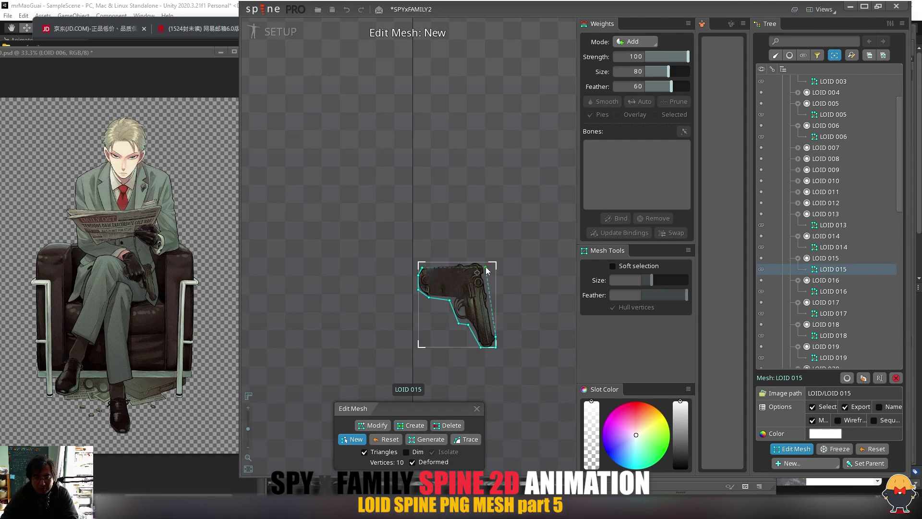
{"action": "left_click", "coordinate": [487, 268]}
{"action": "left_click", "coordinate": [478, 263]}
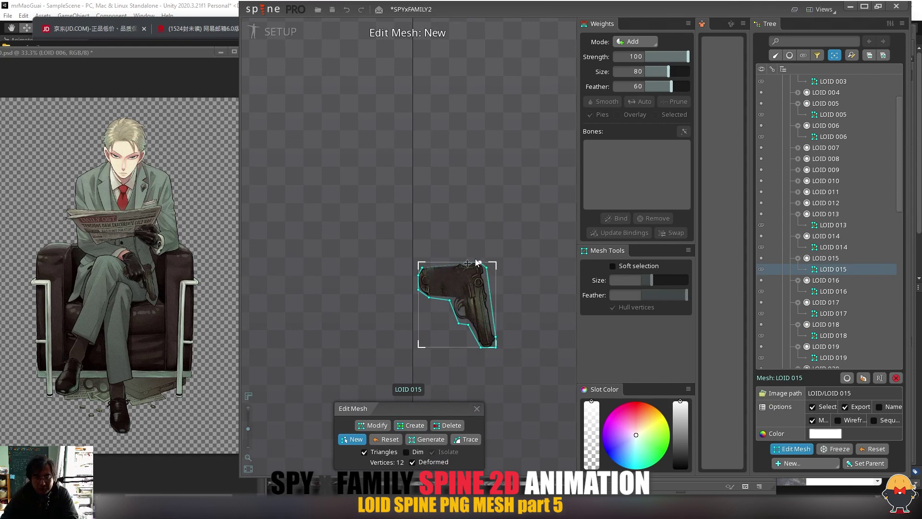
{"action": "left_click", "coordinate": [422, 268]}
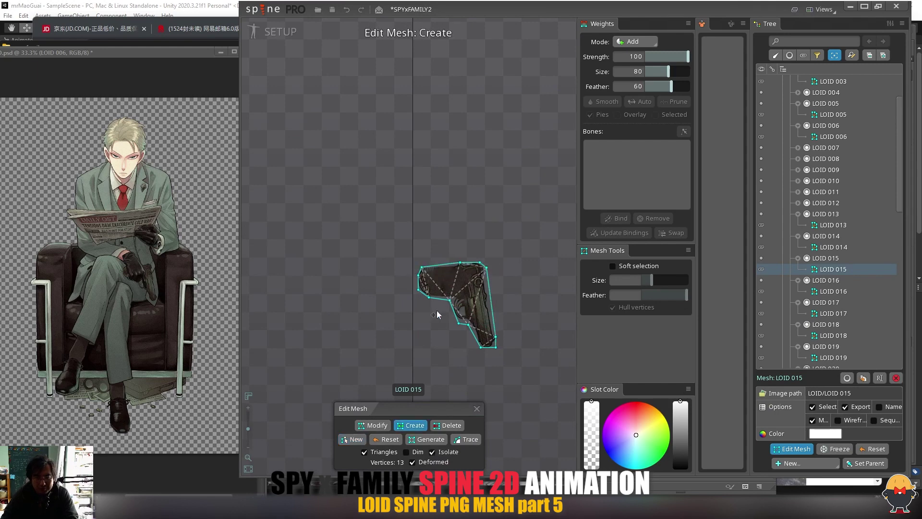
{"action": "left_click", "coordinate": [477, 409]}
{"action": "key", "text": "space"}
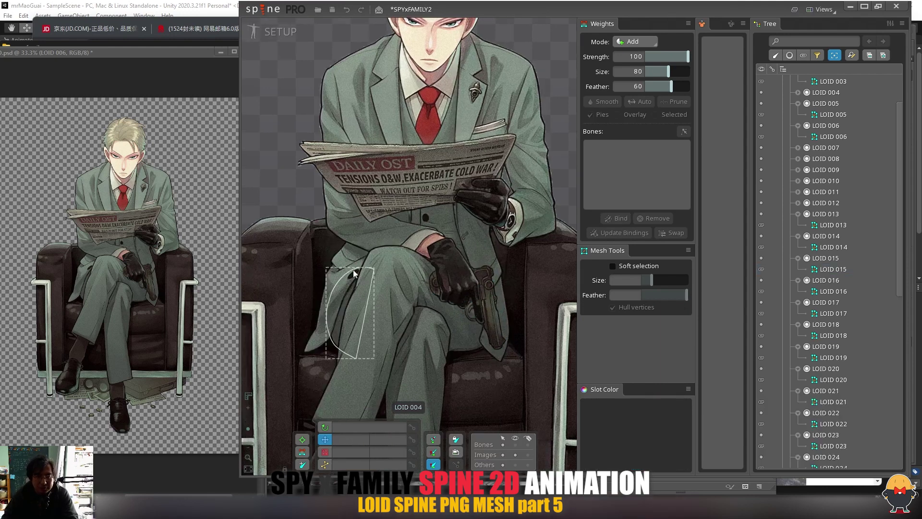
Convert the LOID 004 cloth piece beside the thigh to a mesh and trace a new hull around its curved outline.
{"action": "left_click_drag", "start_coordinate": [354, 274], "coordinate": [413, 245]}
{"action": "left_click", "coordinate": [422, 270]}
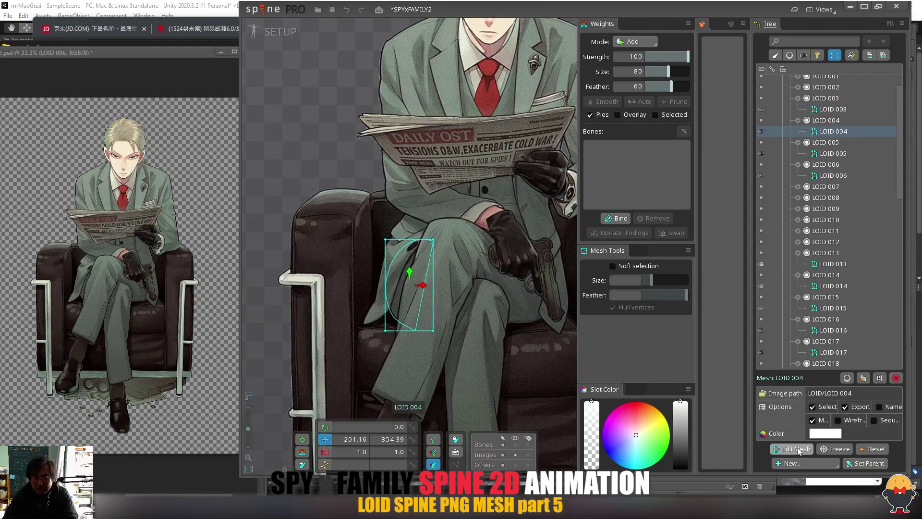
{"action": "left_click", "coordinate": [797, 449]}
{"action": "left_click", "coordinate": [353, 439]}
{"action": "left_click", "coordinate": [432, 239]}
{"action": "left_click", "coordinate": [412, 239]}
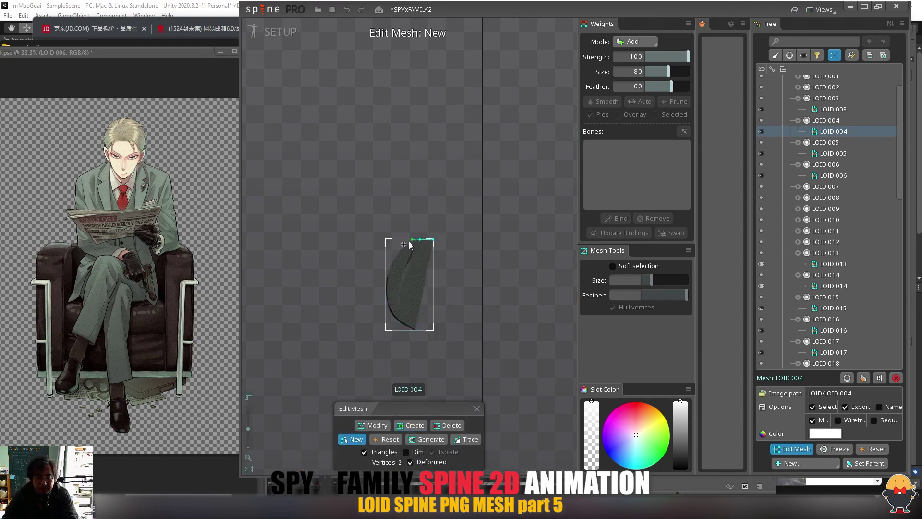
{"action": "left_click", "coordinate": [387, 265]}
{"action": "left_click", "coordinate": [396, 328]}
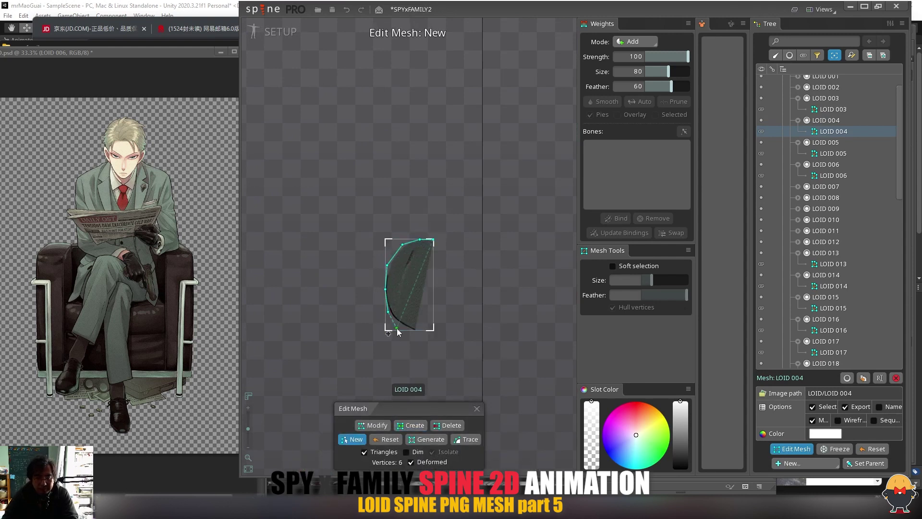
{"action": "left_click", "coordinate": [418, 331]}
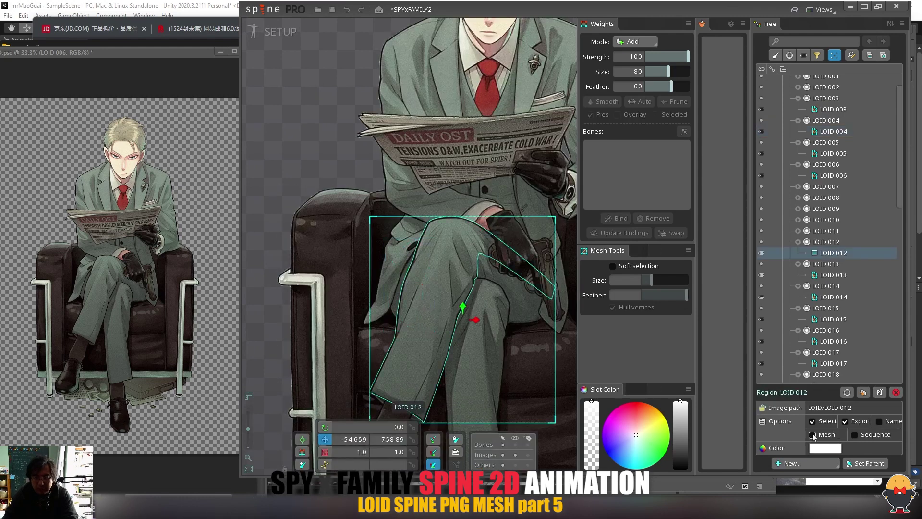
Convert the LOID 012 crossed trouser leg to a mesh and start a new hull from the hip end along the thigh's underside.
{"action": "left_click", "coordinate": [813, 435]}
{"action": "left_click", "coordinate": [796, 449]}
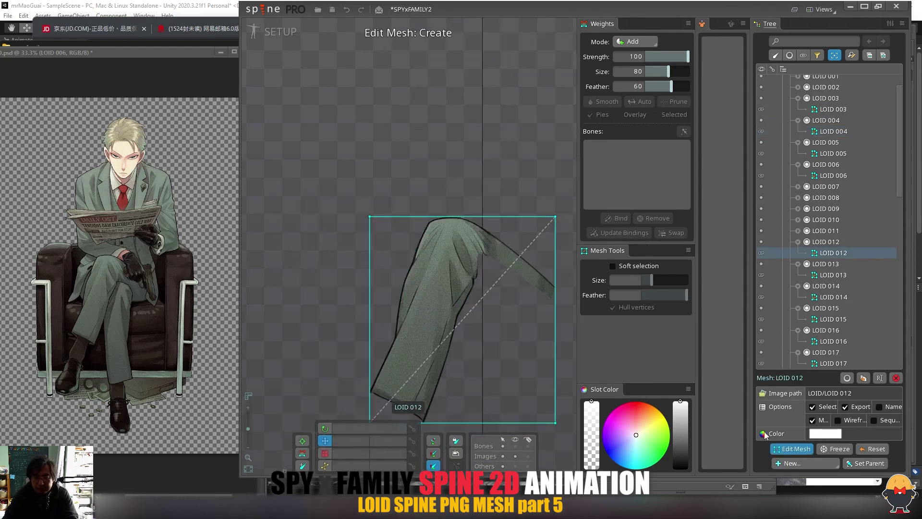
{"action": "left_click", "coordinate": [356, 439]}
{"action": "left_click_drag", "start_coordinate": [417, 296], "coordinate": [390, 223]}
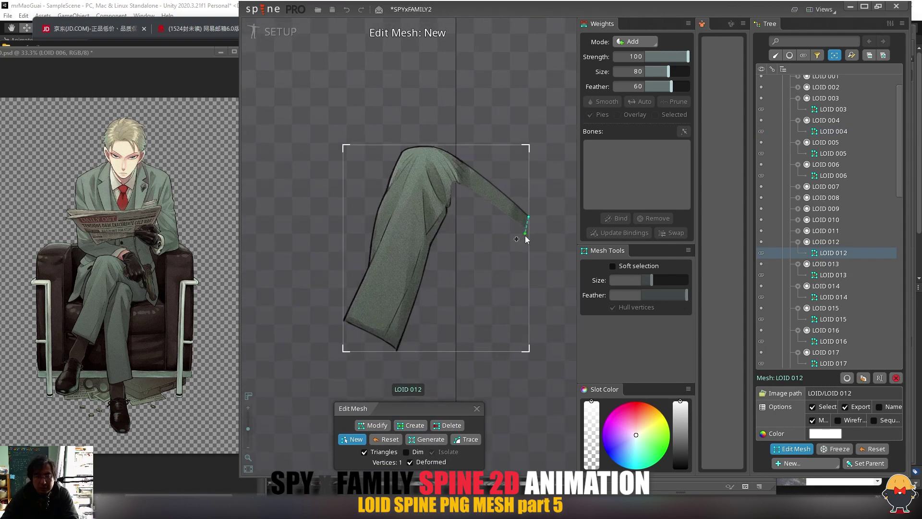
{"action": "left_click", "coordinate": [492, 205]}
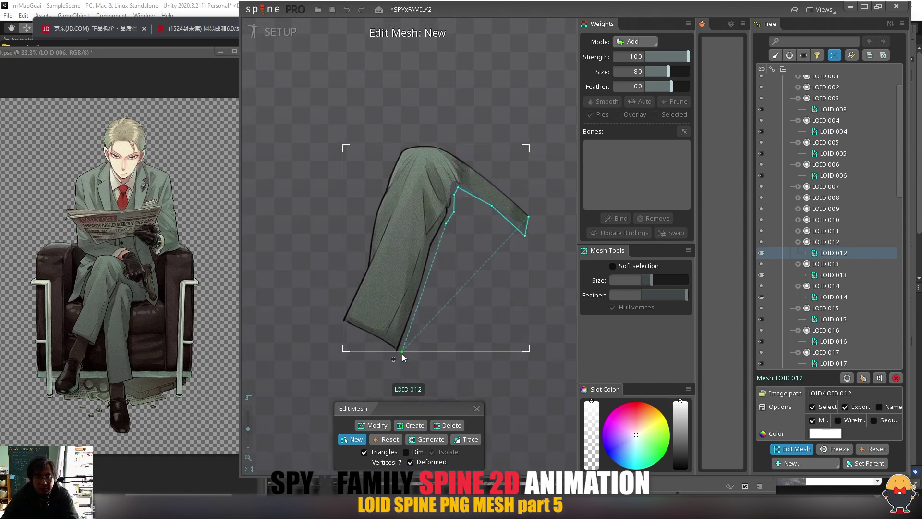
Continue the LOID 012 hull around the trouser hem, up the outer shin and over the knee, closing it at the hip end.
{"action": "left_click", "coordinate": [344, 313]}
{"action": "left_click", "coordinate": [366, 264]}
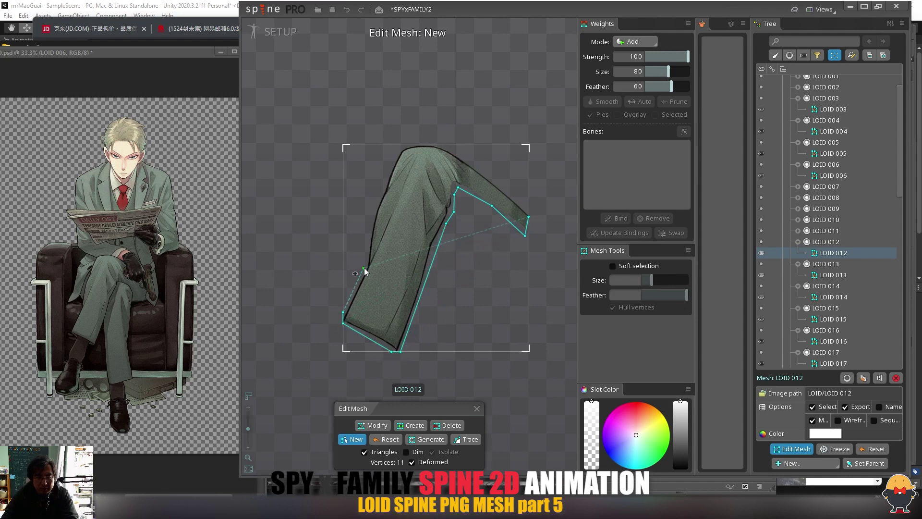
{"action": "left_click", "coordinate": [376, 207]}
{"action": "left_click", "coordinate": [384, 191]}
{"action": "left_click", "coordinate": [395, 150]}
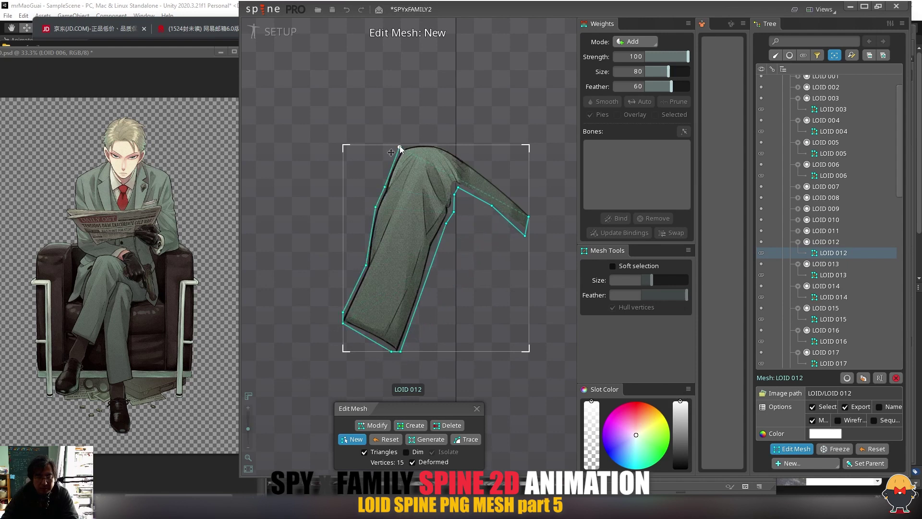
{"action": "left_click", "coordinate": [440, 145]}
{"action": "left_click", "coordinate": [460, 151]}
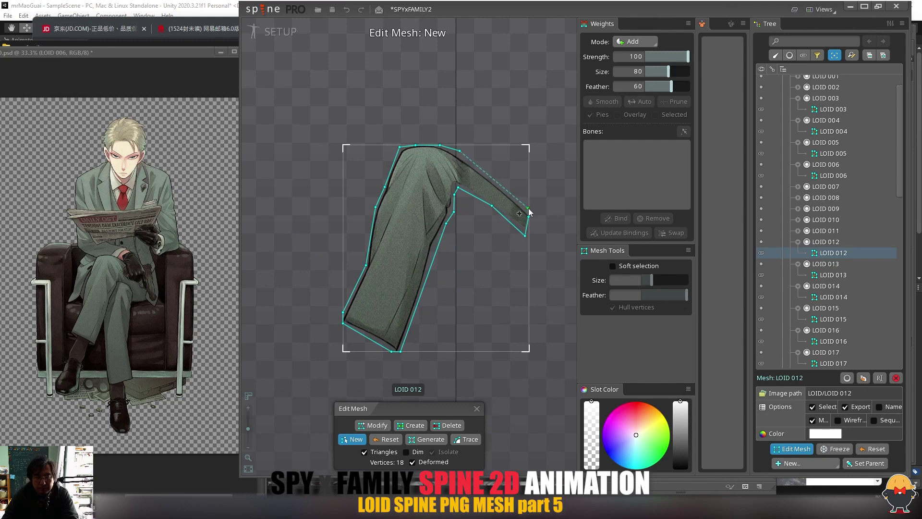
{"action": "left_click", "coordinate": [528, 210]}
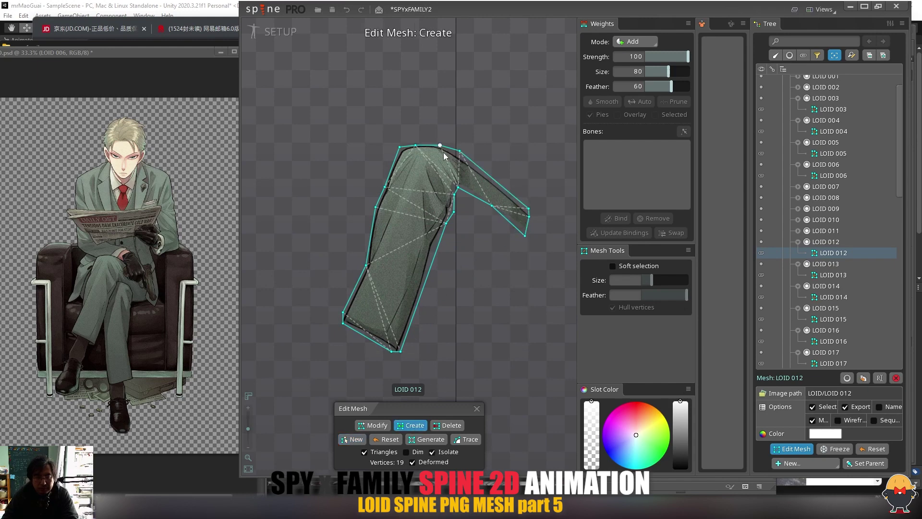
Add internal edges to the LOID 012 mesh around the bend of the knee and down to the outer edge of the shin.
{"action": "left_click", "coordinate": [456, 167]}
{"action": "left_click", "coordinate": [458, 187]}
{"action": "left_click", "coordinate": [415, 157]}
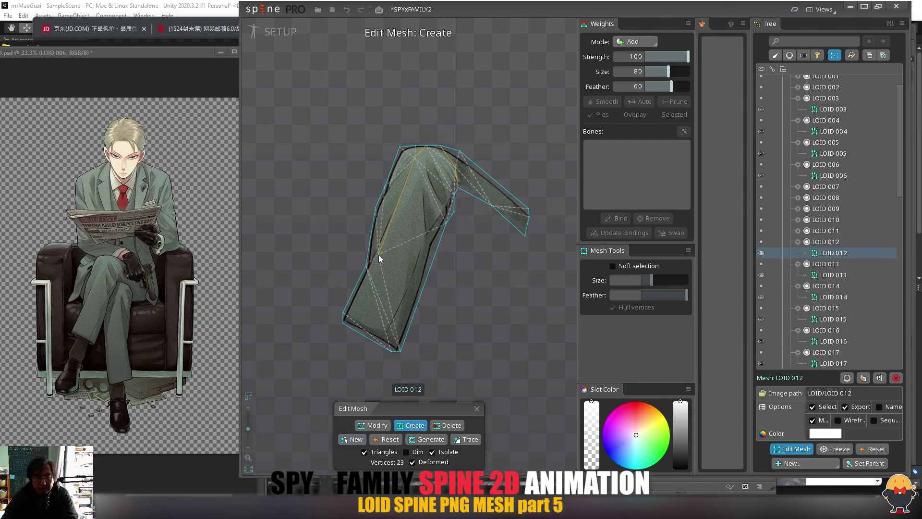
{"action": "left_click", "coordinate": [366, 266]}
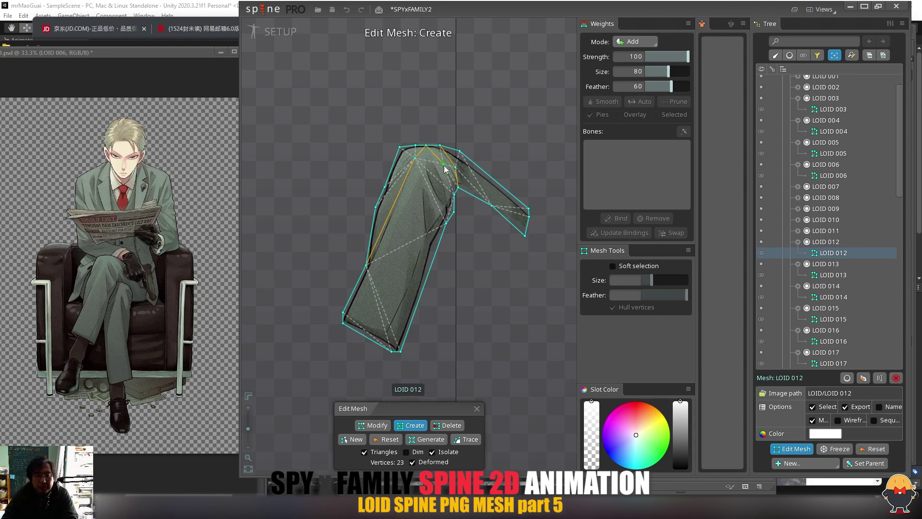
Add internal edges to the LOID 012 mesh along the folds below the knee and along the thigh to the hip end.
{"action": "left_click", "coordinate": [423, 167]}
{"action": "left_click", "coordinate": [432, 184]}
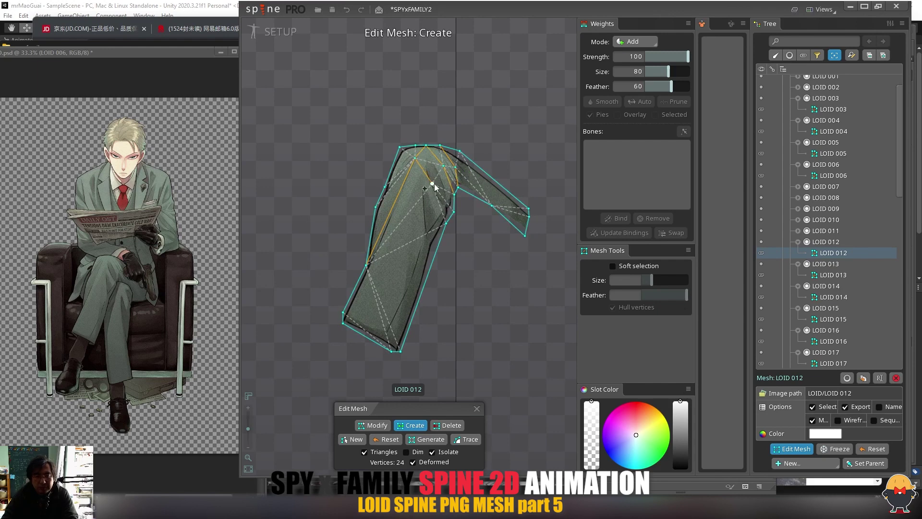
{"action": "left_click", "coordinate": [391, 171]}
{"action": "left_click_drag", "start_coordinate": [456, 169], "coordinate": [528, 216]}
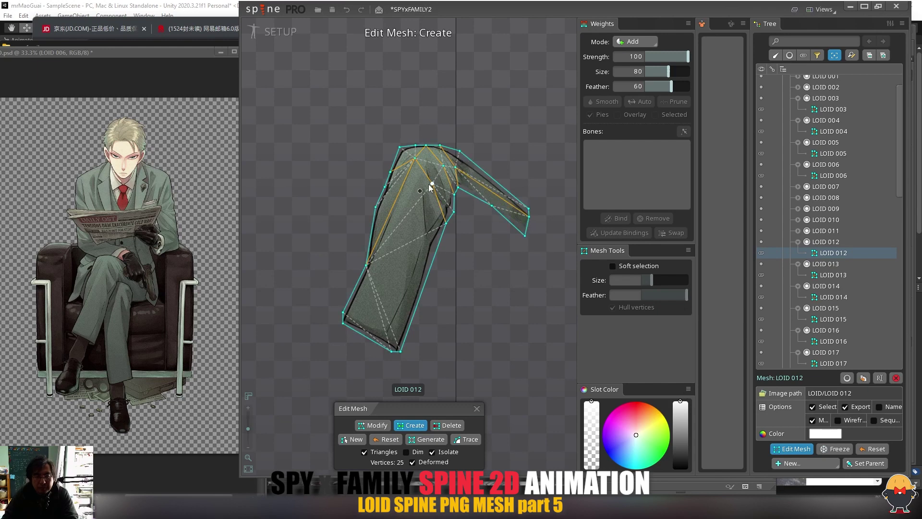
Run an internal edge down the LOID 012 shin to the trouser hem, finish the mesh edit and save the project.
{"action": "left_click", "coordinate": [426, 234]}
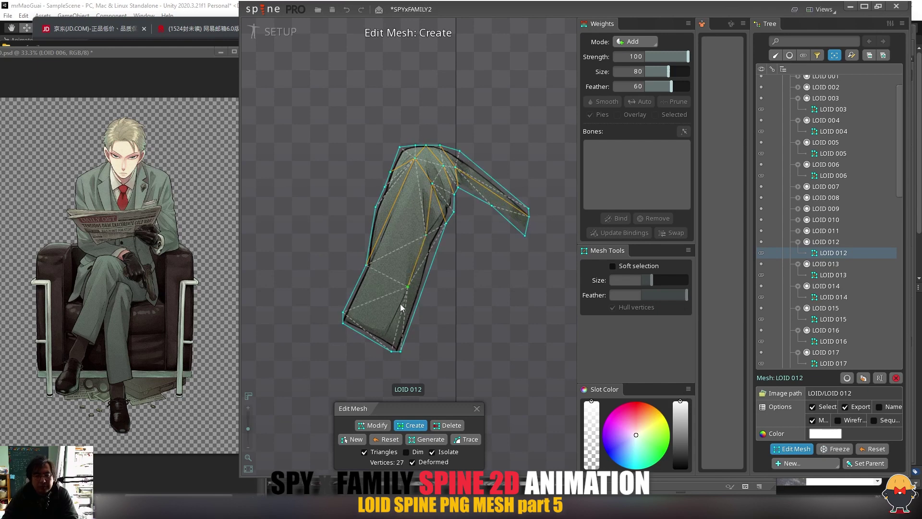
{"action": "left_click", "coordinate": [382, 344]}
{"action": "left_click", "coordinate": [476, 408]}
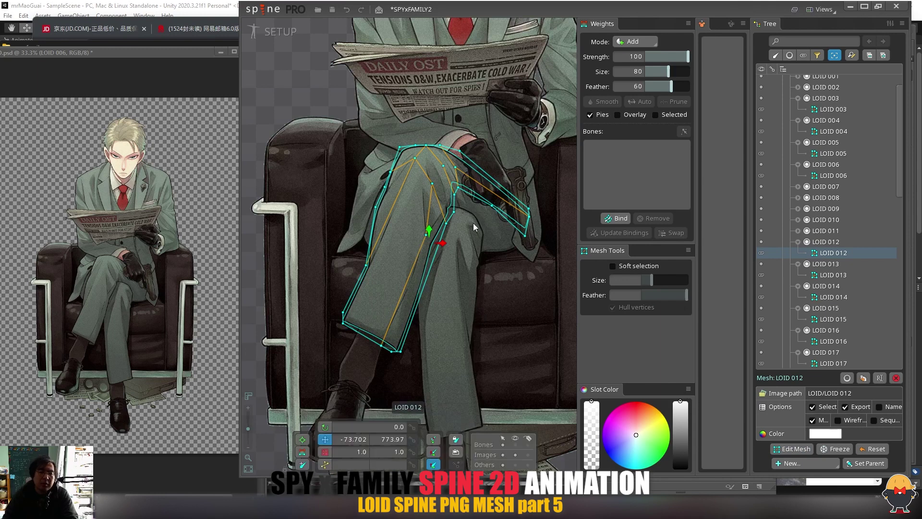
{"action": "key", "text": "ctrl+s"}
{"action": "key", "text": "space"}
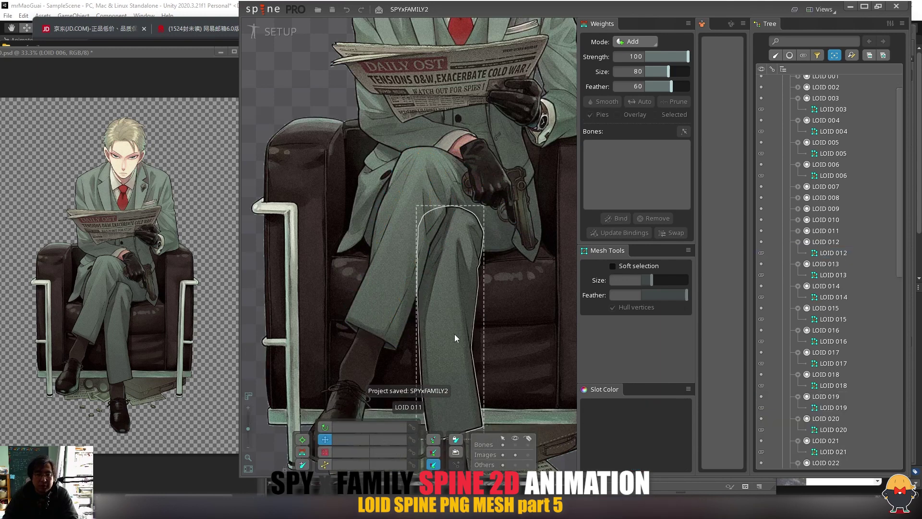
Convert the LOID 011 trouser leg into a mesh and start a new hull for it.
{"action": "left_click", "coordinate": [455, 333]}
{"action": "left_click", "coordinate": [906, 438]}
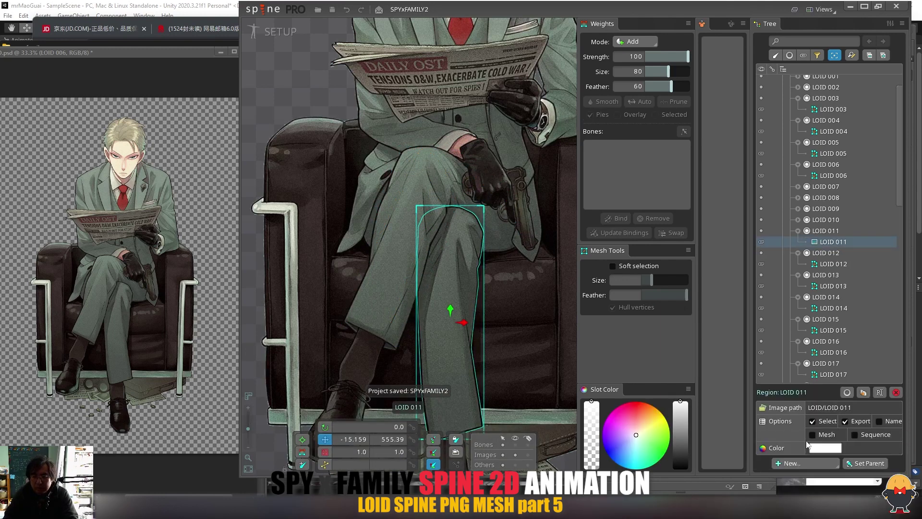
{"action": "left_click", "coordinate": [812, 434]}
{"action": "left_click", "coordinate": [793, 449]}
{"action": "left_click", "coordinate": [353, 439]}
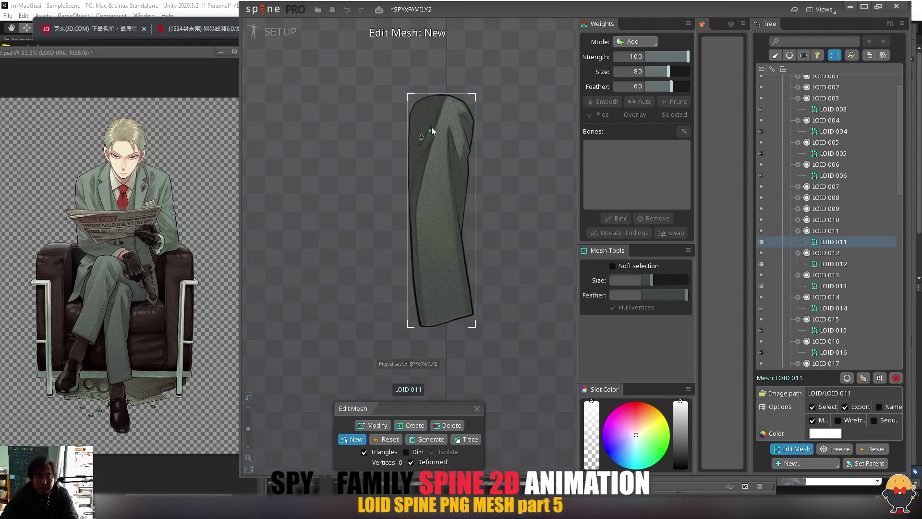
Outline the LOID 011 hull from the top of the knee down the leg's left edge and around the trouser hem.
{"action": "left_click", "coordinate": [431, 91]}
{"action": "left_click", "coordinate": [412, 99]}
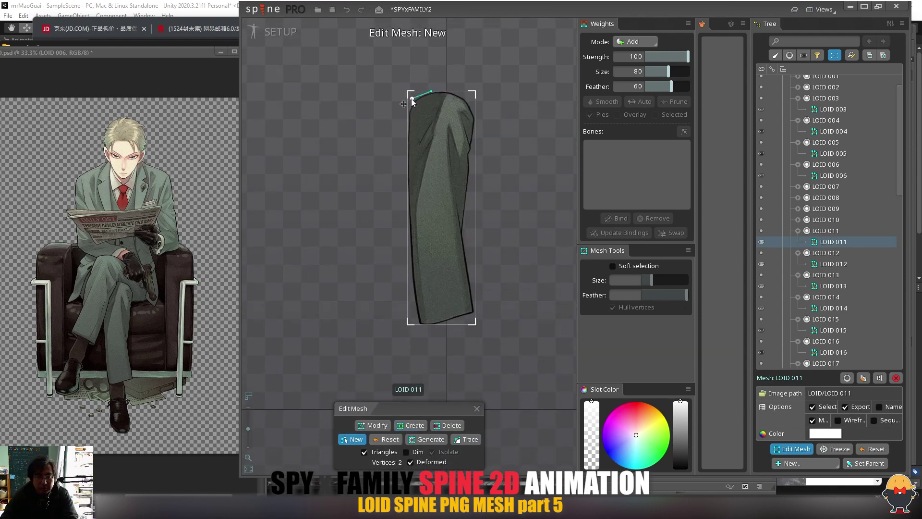
{"action": "left_click", "coordinate": [408, 217]}
{"action": "left_click", "coordinate": [414, 313]}
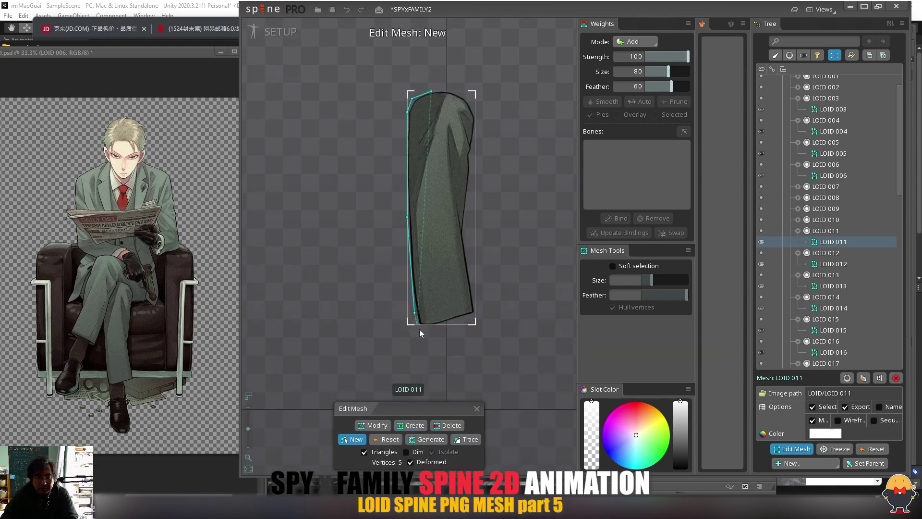
{"action": "left_click", "coordinate": [421, 325]}
{"action": "left_click", "coordinate": [441, 325]}
{"action": "left_click", "coordinate": [474, 311]}
Continue the LOID 011 hull up the leg's right edge and over the knee, closing it at the first vertex.
{"action": "left_click", "coordinate": [463, 216]}
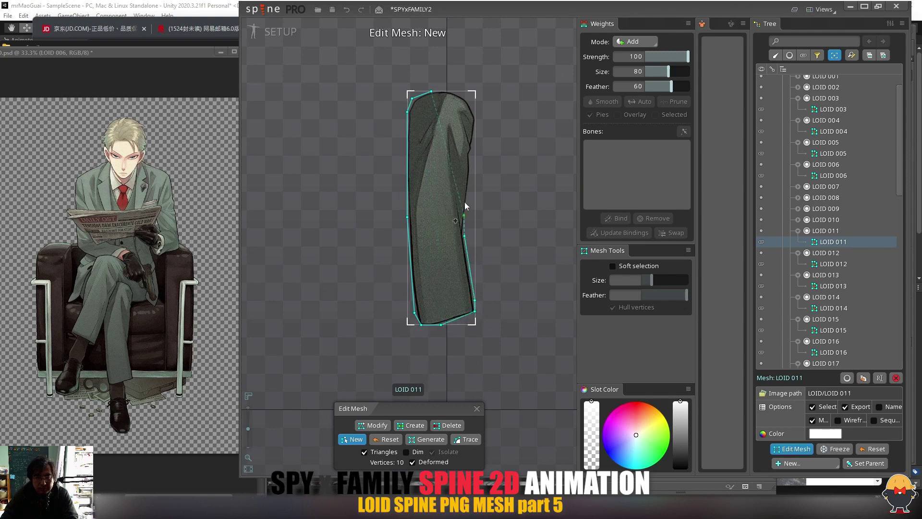
{"action": "left_click", "coordinate": [470, 161]}
{"action": "left_click", "coordinate": [474, 137]}
{"action": "left_click", "coordinate": [474, 117]}
{"action": "left_click", "coordinate": [466, 98]}
{"action": "left_click", "coordinate": [451, 91]}
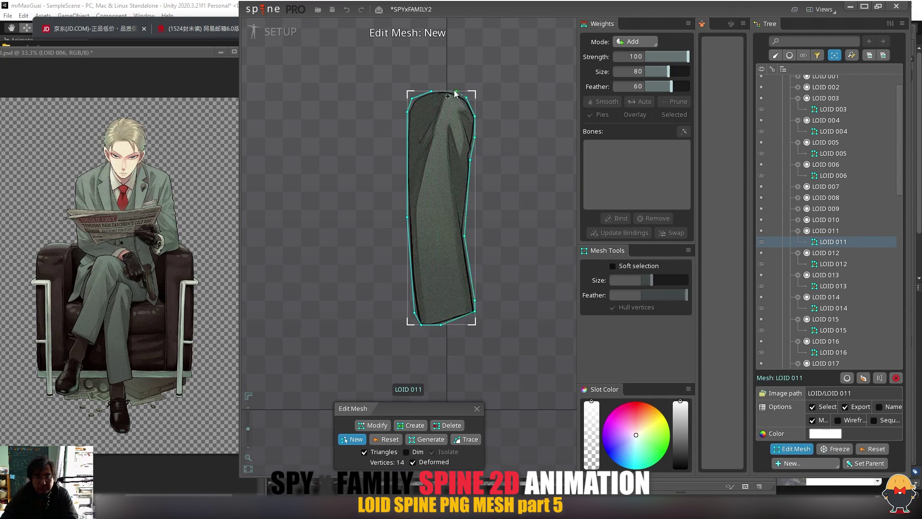
{"action": "left_click", "coordinate": [431, 91]}
Add an internal edge running down LOID 011 from the knee to the hem, with cross edges over the knee area.
{"action": "mouse_move", "coordinate": [451, 92]}
{"action": "left_mouse_down"}
{"action": "mouse_move", "coordinate": [438, 114]}
{"action": "mouse_move", "coordinate": [442, 103]}
{"action": "left_mouse_up"}
{"action": "key", "text": "ctrl+z"}
{"action": "left_click_drag", "start_coordinate": [442, 102], "coordinate": [430, 324]}
{"action": "left_click", "coordinate": [408, 127]}
{"action": "mouse_move", "coordinate": [407, 112]}
{"action": "left_mouse_down"}
{"action": "mouse_move", "coordinate": [442, 102]}
{"action": "mouse_move", "coordinate": [476, 116]}
{"action": "mouse_move", "coordinate": [424, 123]}
{"action": "mouse_move", "coordinate": [438, 120]}
{"action": "left_mouse_up"}
{"action": "left_click_drag", "start_coordinate": [437, 120], "coordinate": [466, 129]}
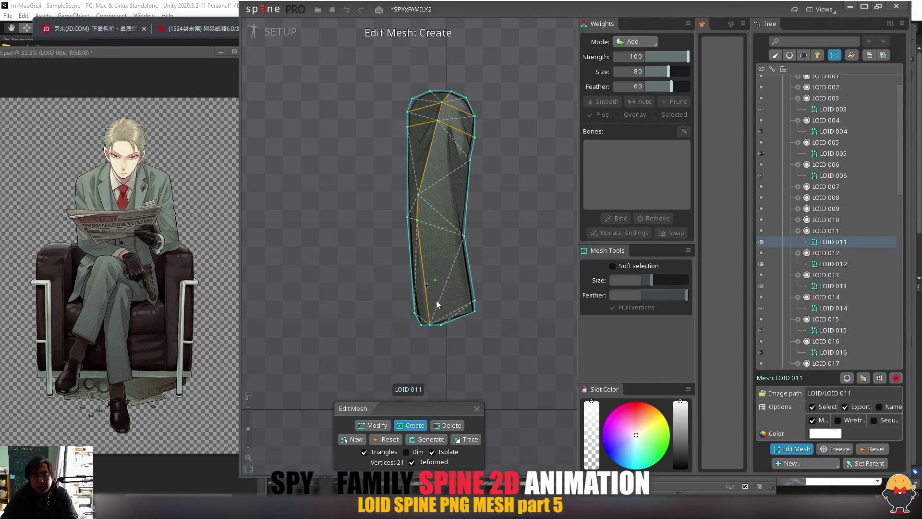
Add two internal cross edges just above the LOID 011 trouser hem and finish the mesh edit.
{"action": "left_click", "coordinate": [428, 308]}
{"action": "left_click", "coordinate": [441, 309]}
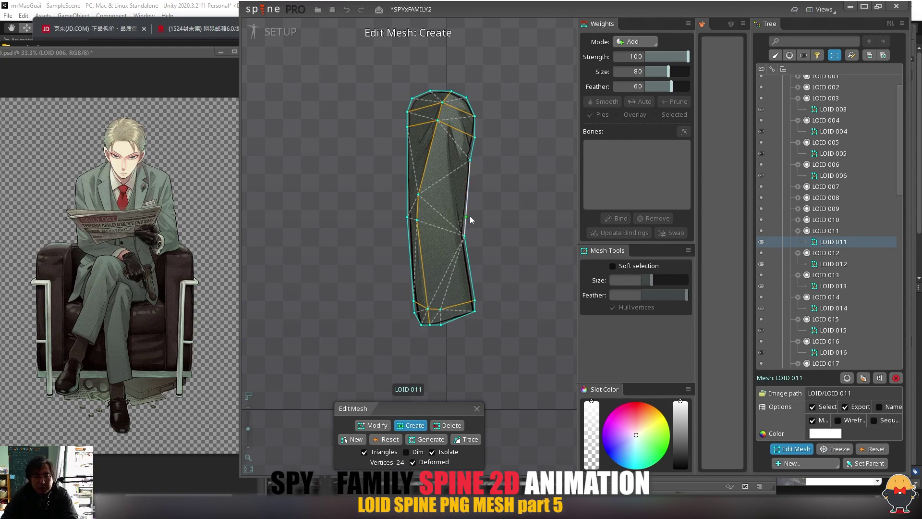
{"action": "left_click_drag", "start_coordinate": [412, 281], "coordinate": [442, 286]}
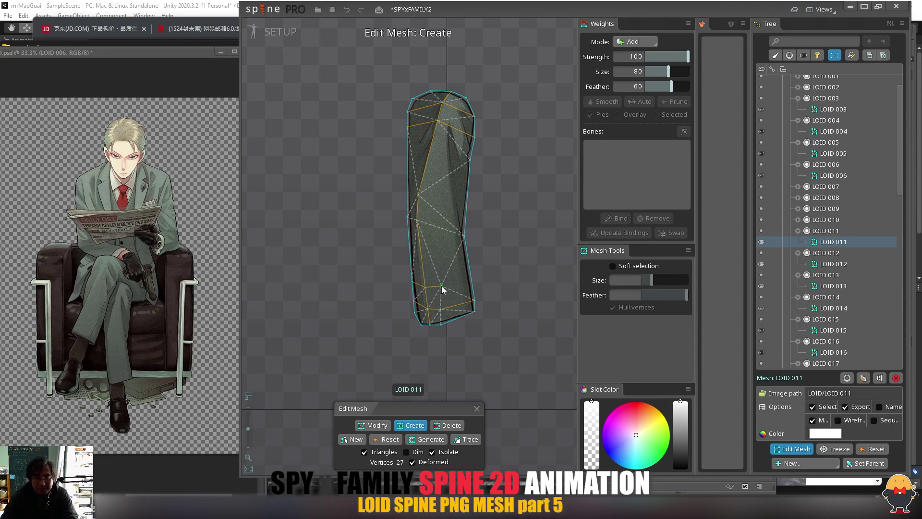
{"action": "left_click", "coordinate": [471, 276]}
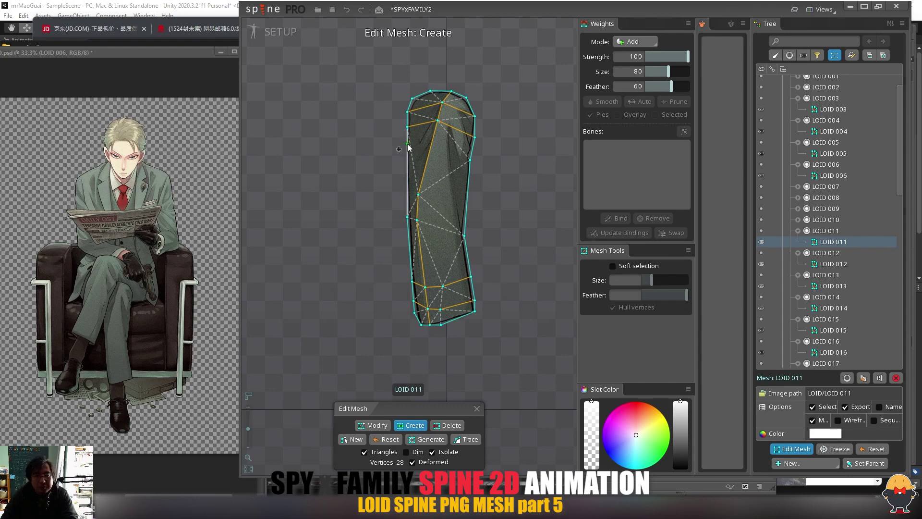
{"action": "left_click", "coordinate": [477, 408]}
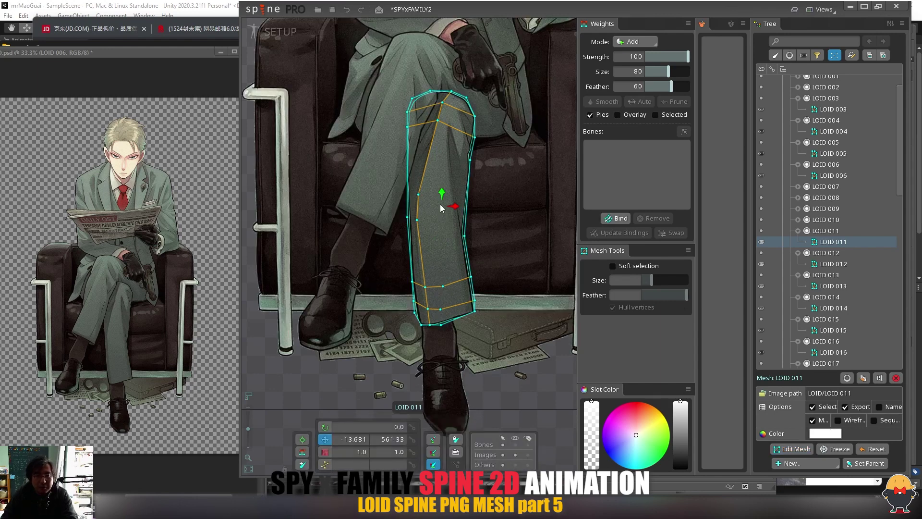
Convert the LOID 009 thigh piece into a mesh and start a new hull for it.
{"action": "left_click", "coordinate": [440, 198]}
{"action": "left_click", "coordinate": [472, 123]}
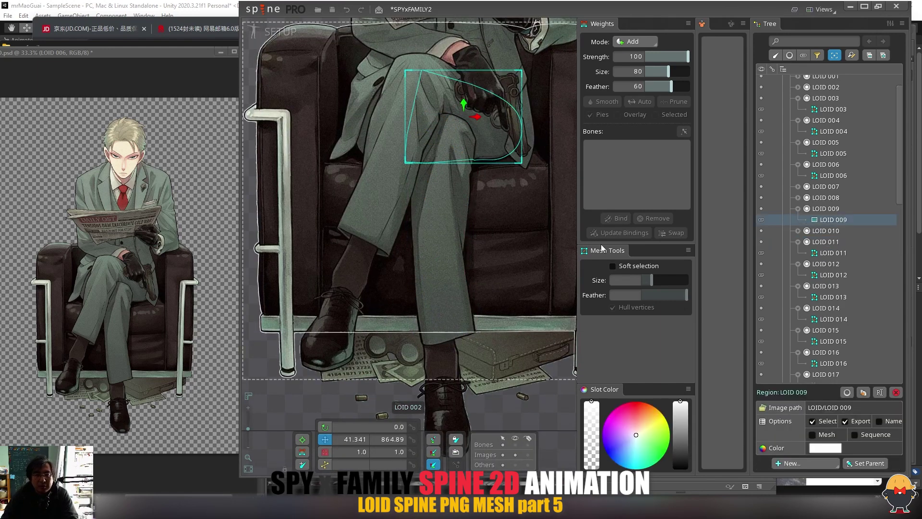
{"action": "left_click", "coordinate": [796, 448]}
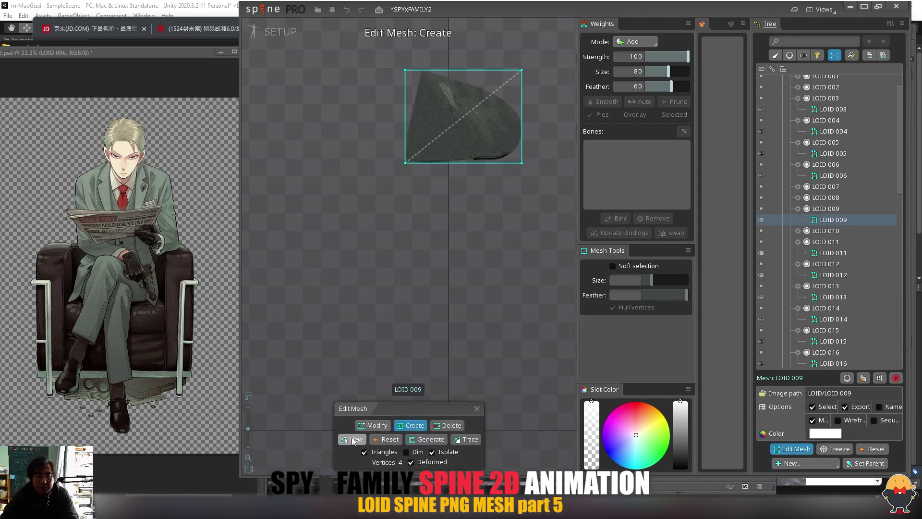
{"action": "left_click", "coordinate": [355, 439]}
Outline the LOID 009 hull along its straight edges and around the rounded end, close it and finish the mesh edit.
{"action": "left_click", "coordinate": [419, 71]}
{"action": "left_click", "coordinate": [406, 162]}
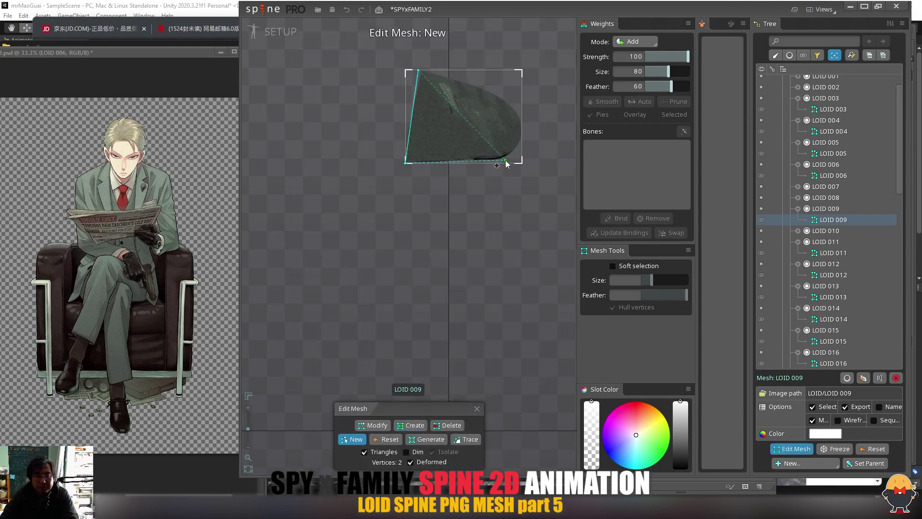
{"action": "left_click", "coordinate": [503, 92]}
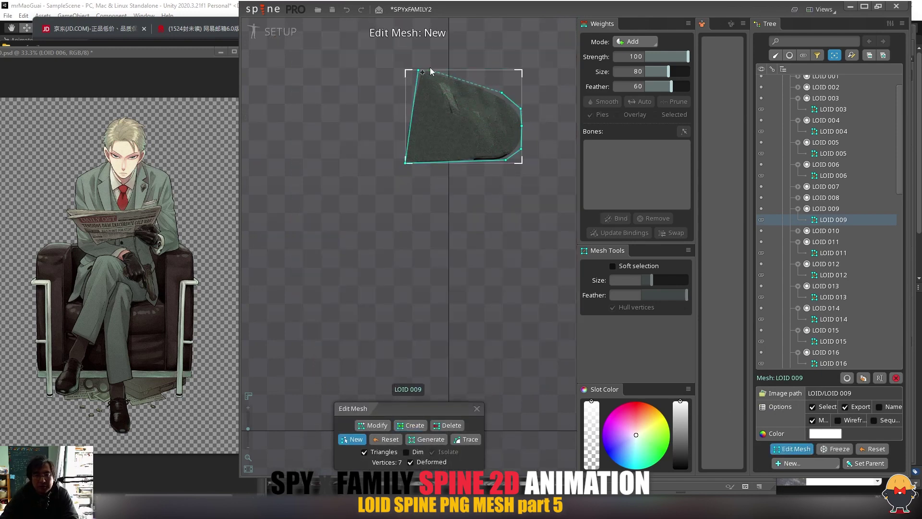
{"action": "left_click", "coordinate": [427, 72]}
{"action": "left_click", "coordinate": [418, 70]}
{"action": "left_click", "coordinate": [476, 409]}
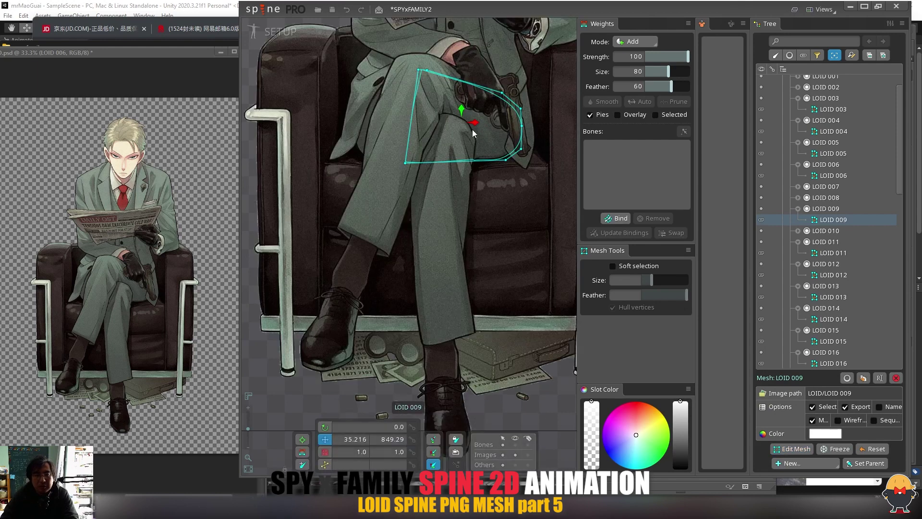
Try moving the crossed leg and the LOID 009 thigh piece aside, and undo each move.
{"action": "key", "text": "space"}
{"action": "mouse_move", "coordinate": [403, 117]}
{"action": "left_mouse_down"}
{"action": "mouse_move", "coordinate": [388, 72]}
{"action": "mouse_move", "coordinate": [401, 191]}
{"action": "mouse_move", "coordinate": [387, 111]}
{"action": "left_mouse_up"}
{"action": "key", "text": "ctrl+z"}
{"action": "key", "text": "space"}
{"action": "left_click_drag", "start_coordinate": [476, 157], "coordinate": [464, 107]}
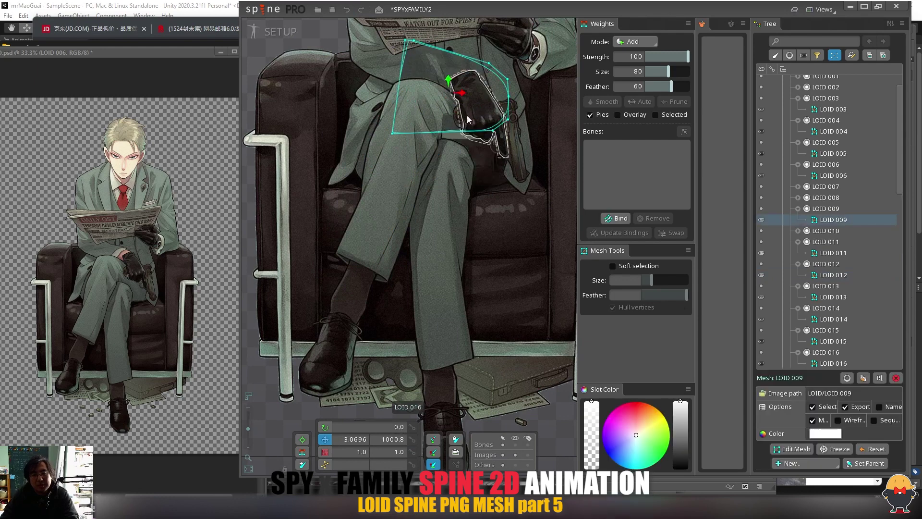
{"action": "key", "text": "ctrl+z"}
Save the project and deselect the thigh piece.
{"action": "key", "text": "ctrl+s"}
{"action": "key", "text": "space"}
{"action": "left_click_drag", "start_coordinate": [485, 148], "coordinate": [483, 179]}
{"action": "scroll", "coordinate": [482, 180], "scroll_direction": "down", "scroll_amount": 1}
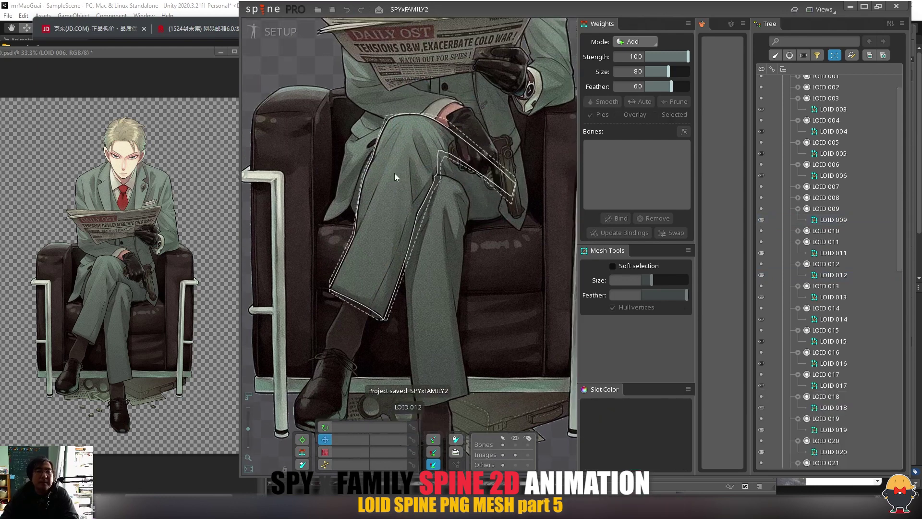
Open the LOID 004 piece behind the crossed thigh for mesh editing and start a new hull.
{"action": "left_click", "coordinate": [362, 186]}
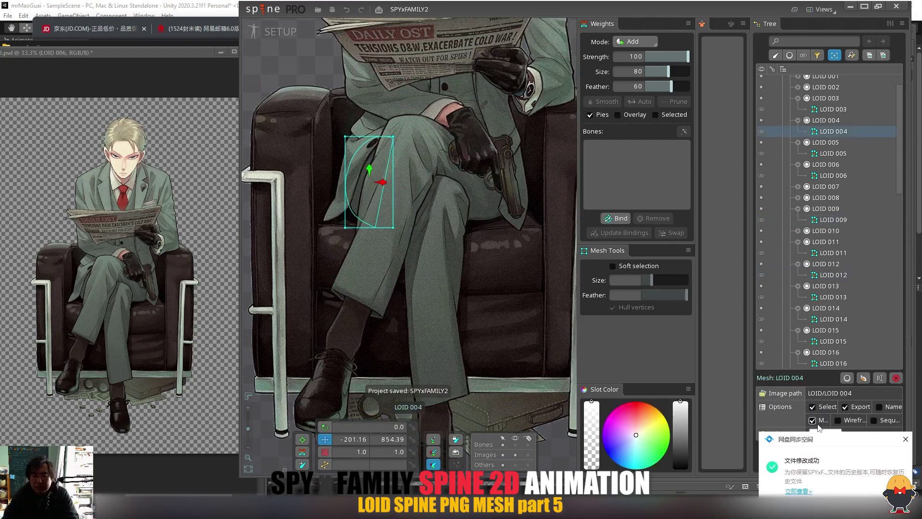
{"action": "left_click", "coordinate": [906, 439]}
{"action": "left_click", "coordinate": [796, 449]}
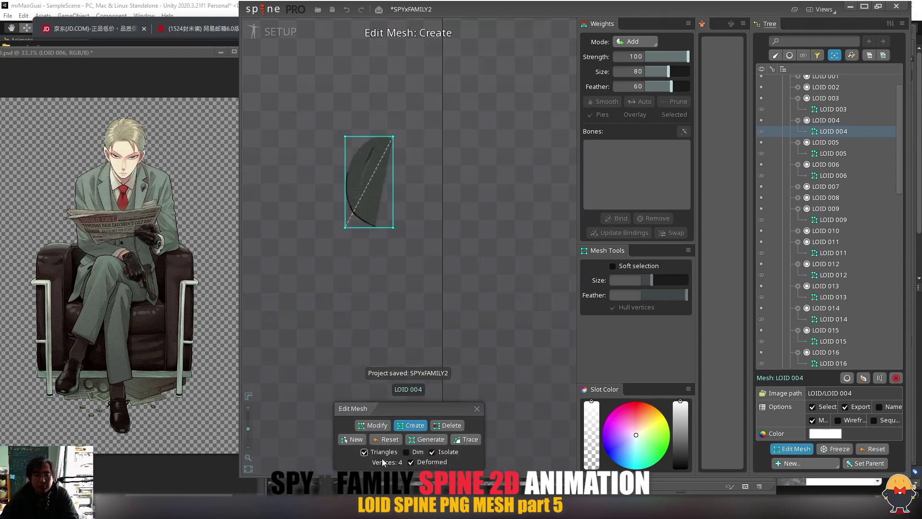
{"action": "left_click", "coordinate": [352, 439]}
Outline the LOID 004 hull down its straight edge and back up around the curved side, closing it at the first vertex.
{"action": "left_click", "coordinate": [393, 138]}
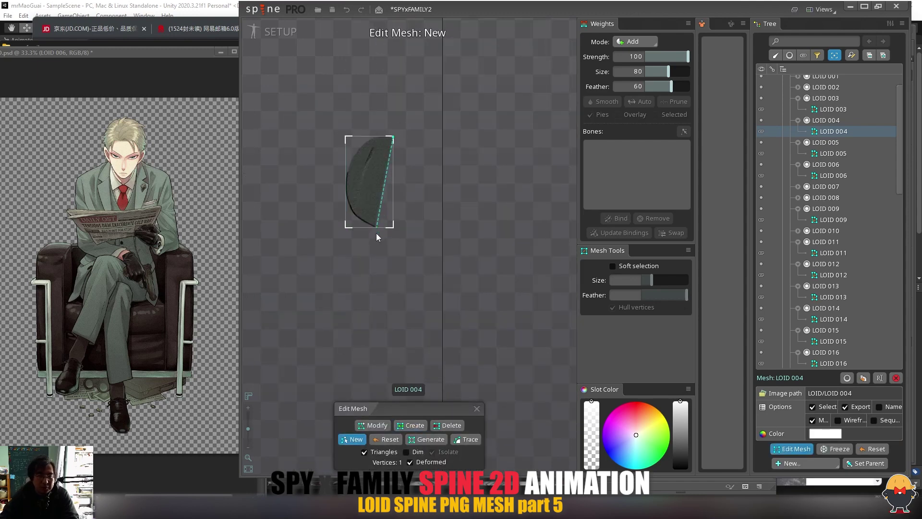
{"action": "left_click", "coordinate": [376, 227]}
{"action": "left_click", "coordinate": [368, 227]}
{"action": "key", "text": "ctrl+z"}
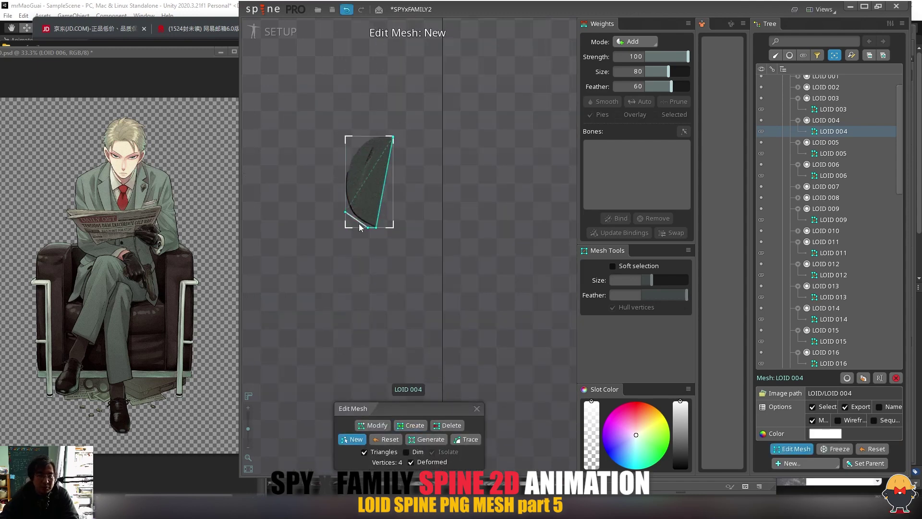
{"action": "left_click", "coordinate": [354, 215]}
{"action": "left_click", "coordinate": [345, 196]}
{"action": "left_click", "coordinate": [346, 170]}
{"action": "left_click", "coordinate": [357, 146]}
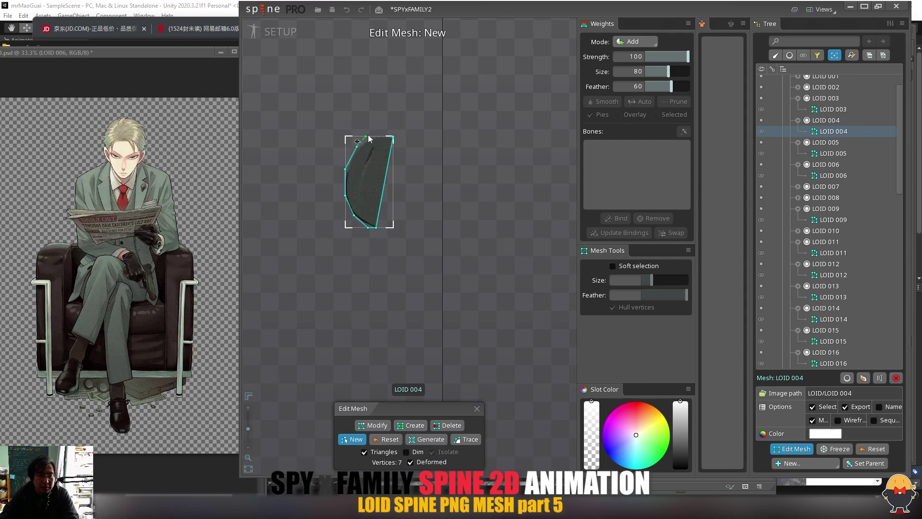
{"action": "left_click", "coordinate": [393, 139]}
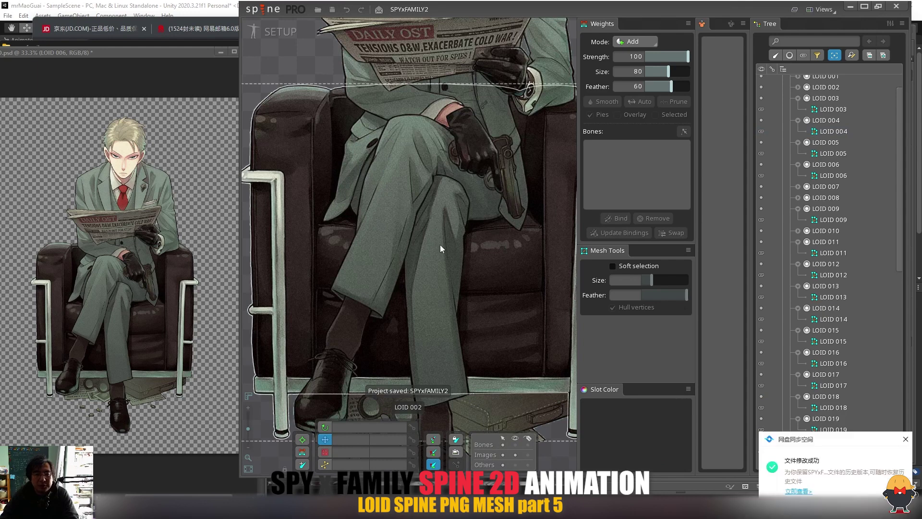
Look over the legs and the armchair for parts that still need a mesh.
{"action": "left_click", "coordinate": [353, 166]}
{"action": "left_click_drag", "start_coordinate": [469, 213], "coordinate": [431, 165]}
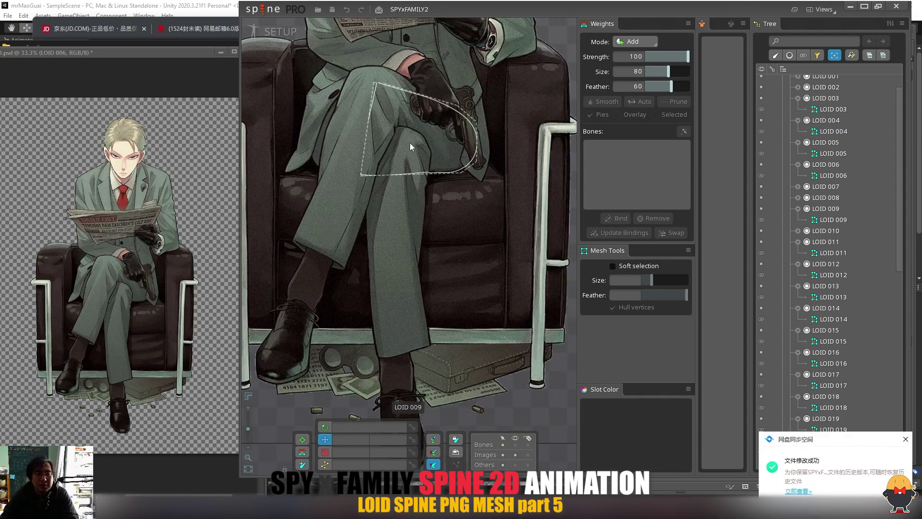
{"action": "left_click", "coordinate": [411, 189]}
{"action": "left_click_drag", "start_coordinate": [432, 178], "coordinate": [441, 197]}
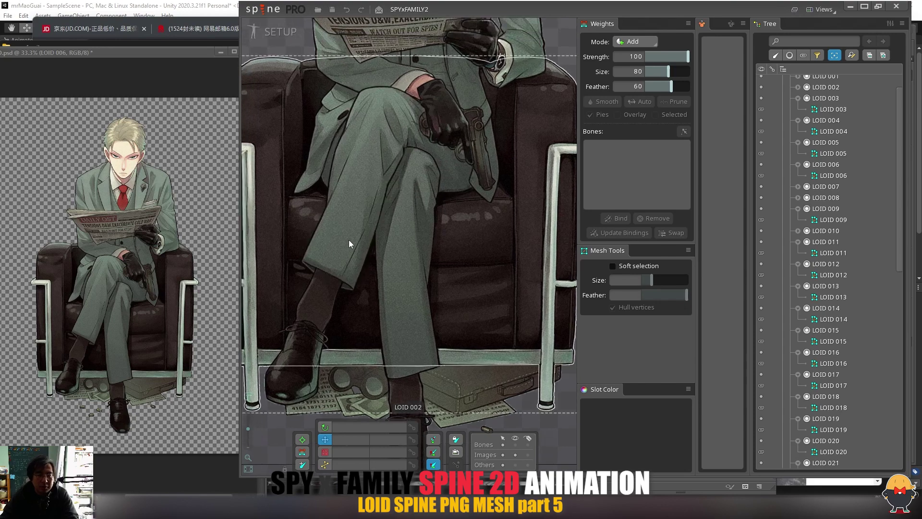
{"action": "left_click_drag", "start_coordinate": [401, 239], "coordinate": [425, 159]}
{"action": "left_click_drag", "start_coordinate": [348, 190], "coordinate": [381, 238]}
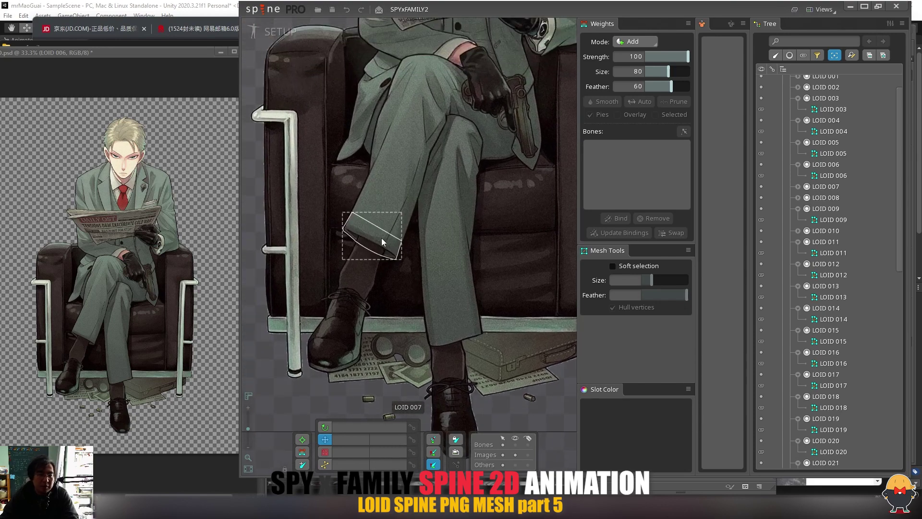
Try moving the LOID 007 inner cuff away from the trouser hem, and undo the move.
{"action": "left_click", "coordinate": [360, 248]}
{"action": "key", "text": "ctrl+z"}
{"action": "left_click_drag", "start_coordinate": [449, 78], "coordinate": [437, 192]}
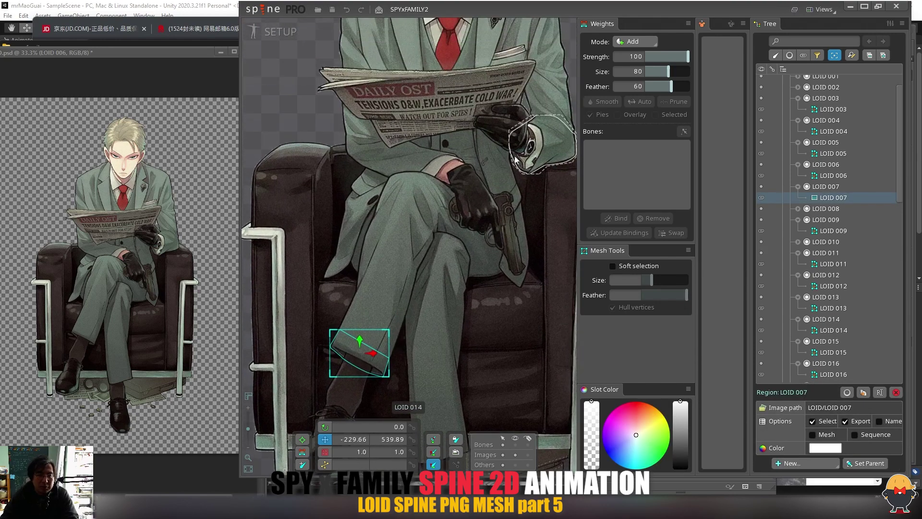
{"action": "left_click_drag", "start_coordinate": [364, 344], "coordinate": [385, 284]}
{"action": "key", "text": "ctrl+z"}
Check the LOID 012 crossed leg, try shifting the shoe and ankle part beneath it, and undo the shift.
{"action": "left_click", "coordinate": [406, 209]}
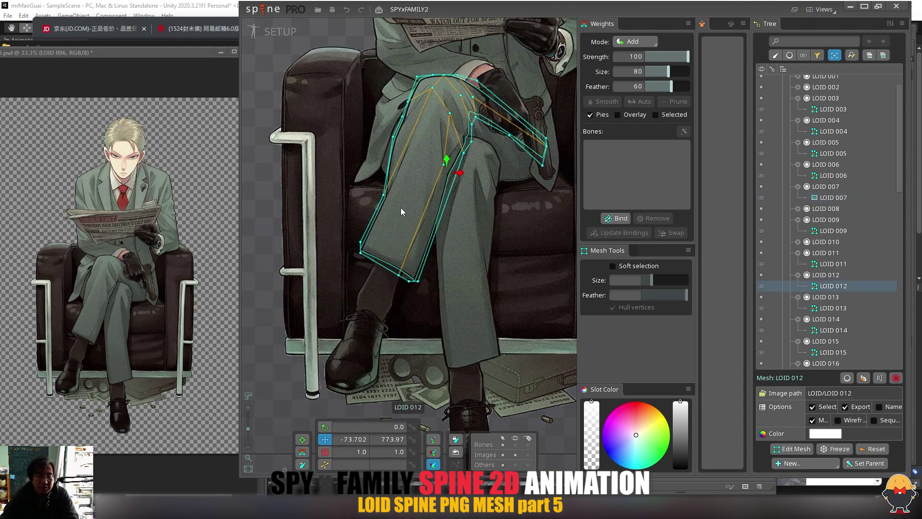
{"action": "left_click", "coordinate": [383, 270]}
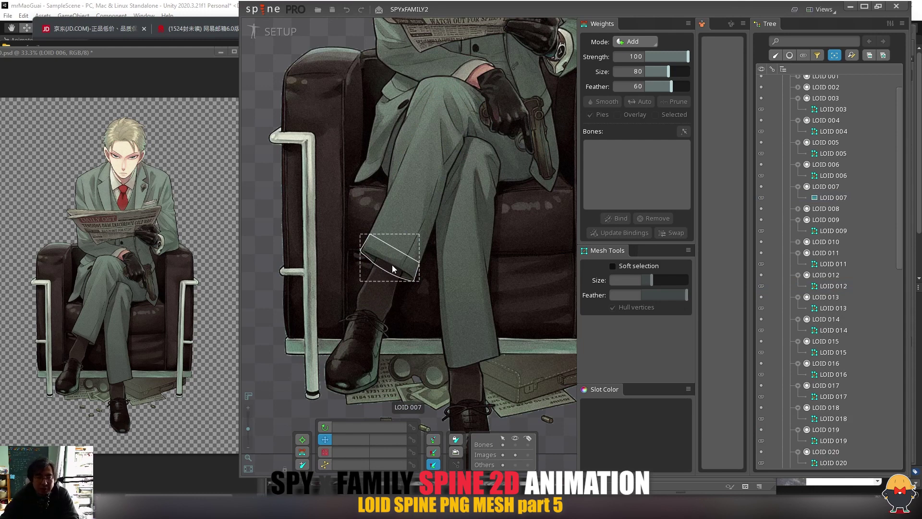
{"action": "left_click", "coordinate": [410, 206]}
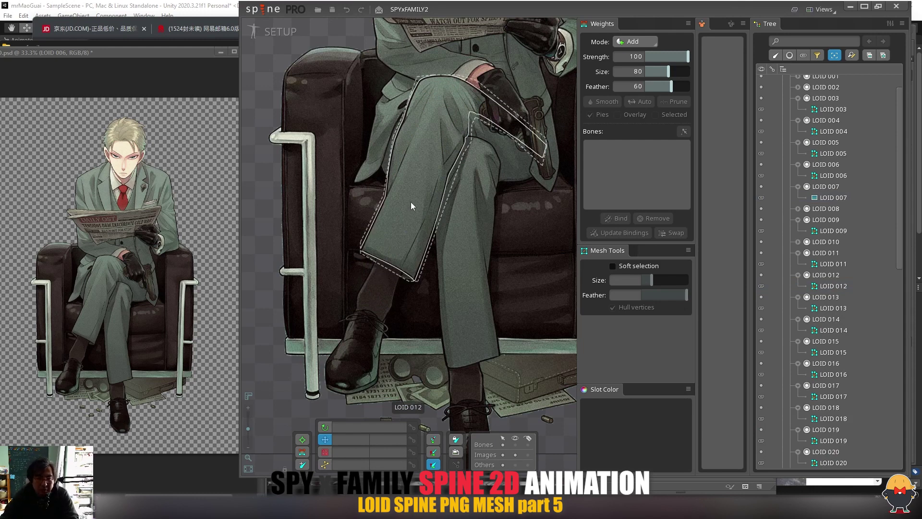
{"action": "left_click", "coordinate": [411, 205]}
{"action": "key", "text": "space"}
{"action": "left_click_drag", "start_coordinate": [378, 296], "coordinate": [367, 317]}
{"action": "key", "text": "ctrl+z"}
Try moving the LOID 007 inner cuff down over the shoe and shifting LOID 008, undoing both moves.
{"action": "key", "text": "space"}
{"action": "left_click_drag", "start_coordinate": [391, 264], "coordinate": [363, 327]}
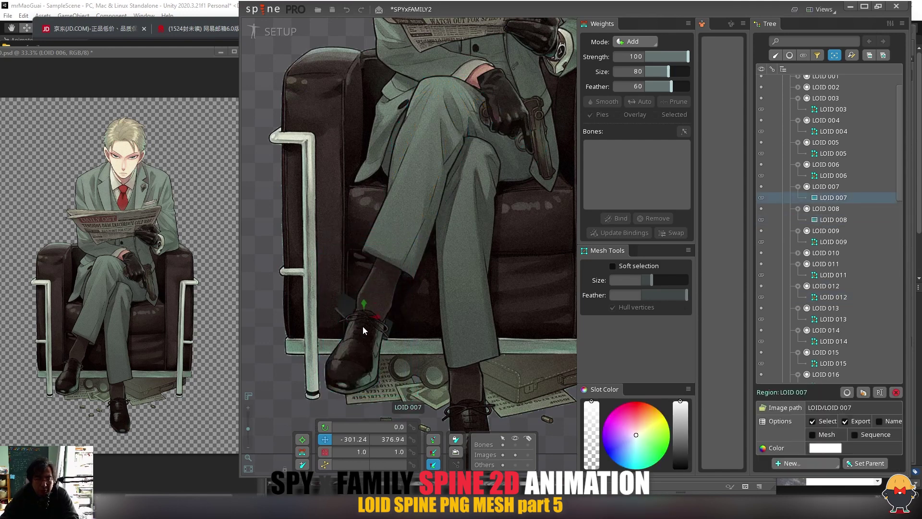
{"action": "key", "text": "ctrl+z"}
{"action": "left_click", "coordinate": [376, 292]}
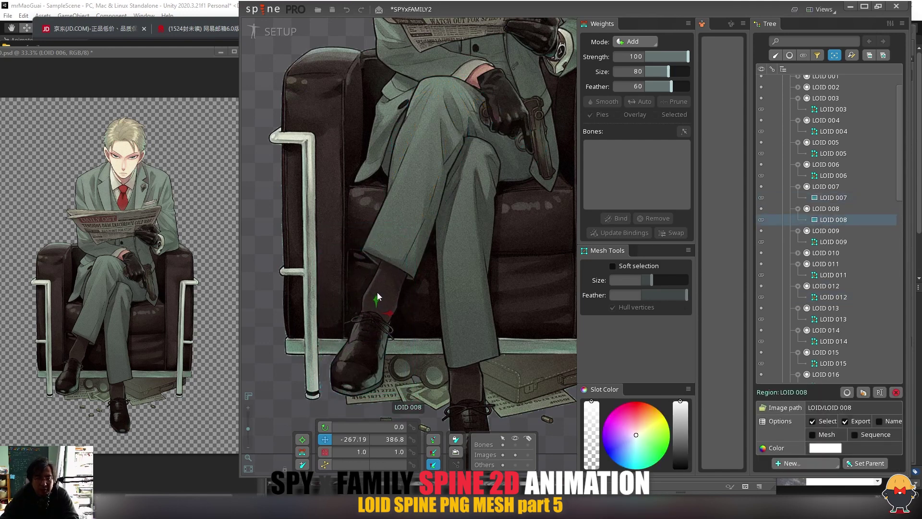
{"action": "left_click_drag", "start_coordinate": [368, 287], "coordinate": [377, 295]}
{"action": "key", "text": "ctrl+z"}
Convert the LOID 007 inner cuff into a mesh and start a new hull for it.
{"action": "left_click", "coordinate": [373, 253]}
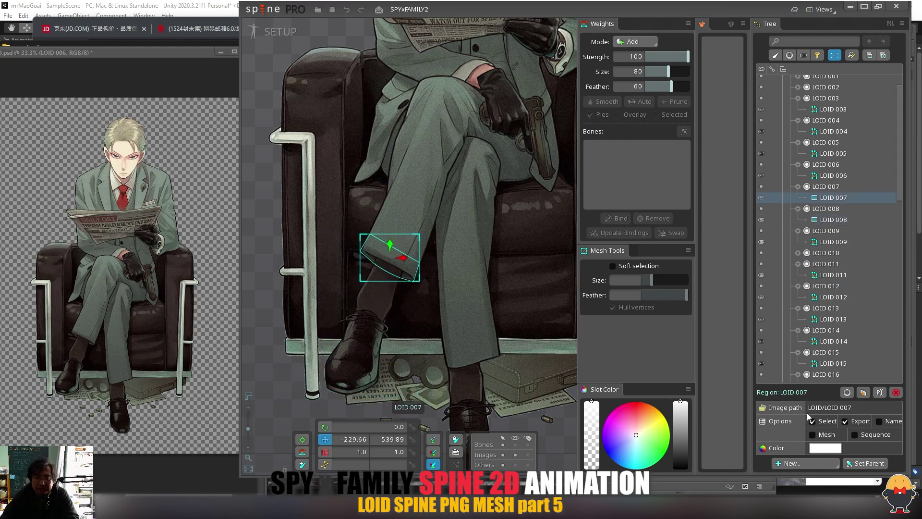
{"action": "left_click", "coordinate": [812, 434]}
{"action": "left_click", "coordinate": [794, 449]}
{"action": "left_click", "coordinate": [358, 439]}
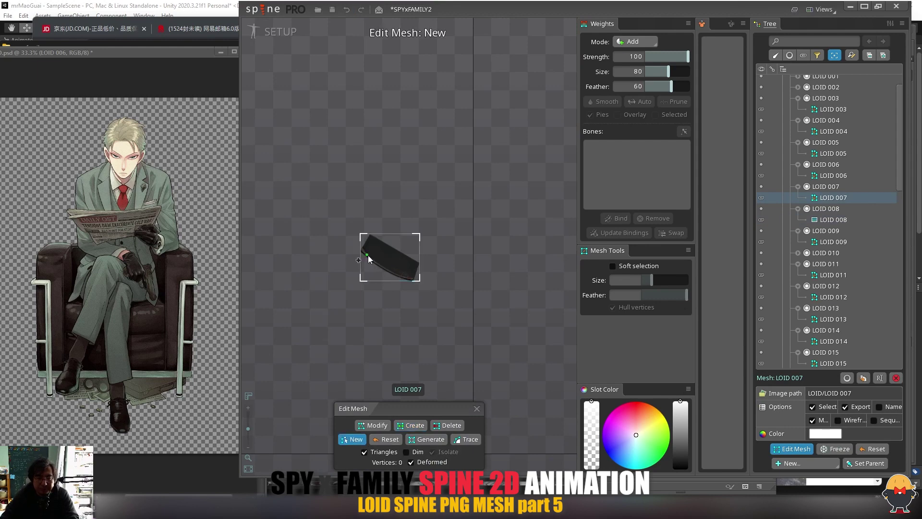
Trace a closed six-vertex hull around the LOID 007 inner cuff and finish editing its mesh.
{"action": "left_click", "coordinate": [366, 236]}
{"action": "left_click", "coordinate": [367, 234]}
{"action": "left_click", "coordinate": [476, 407]}
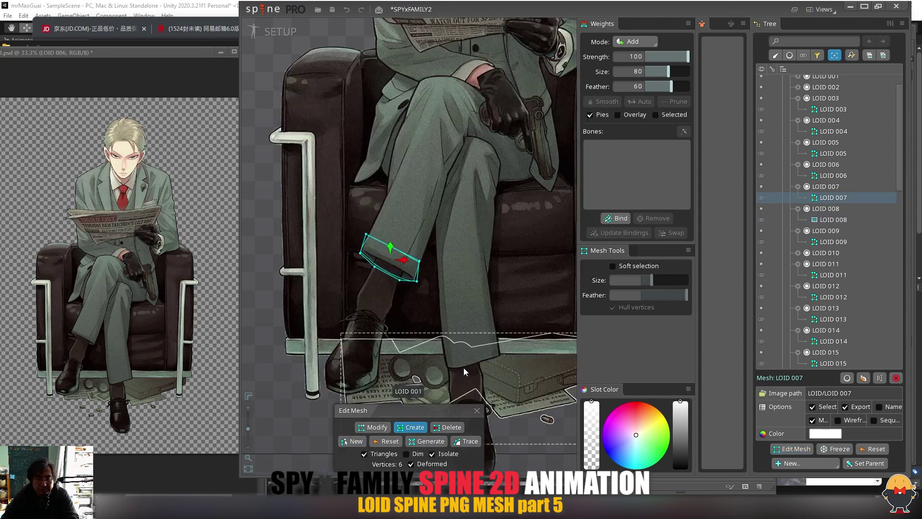
Convert the LOID 008 shoe and ankle part into a mesh and start a new hull for it.
{"action": "key", "text": "space"}
{"action": "left_click", "coordinate": [381, 302]}
{"action": "left_click", "coordinate": [812, 435]}
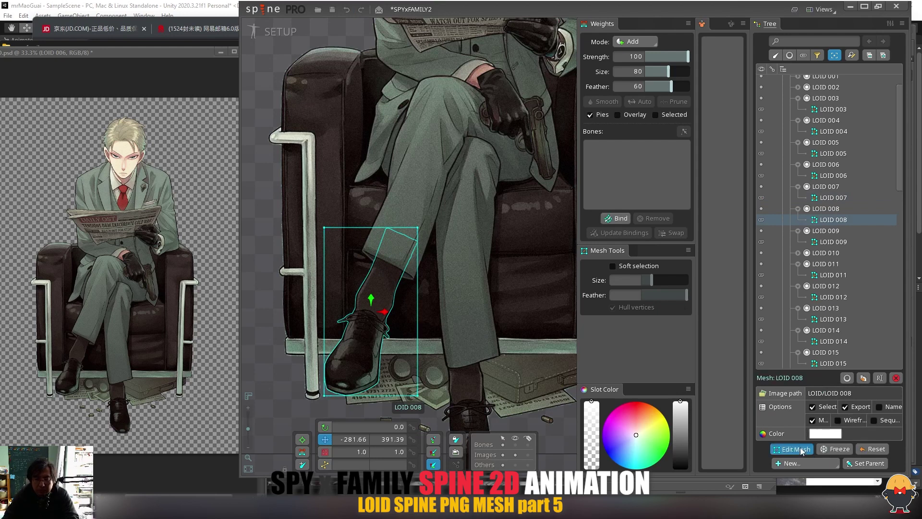
{"action": "left_click", "coordinate": [793, 448]}
{"action": "left_click", "coordinate": [356, 439]}
Trace the LOID 008 hull from the top of the sock down the left edge, around the lace loop, to the toe.
{"action": "left_click", "coordinate": [383, 228]}
{"action": "left_click", "coordinate": [370, 265]}
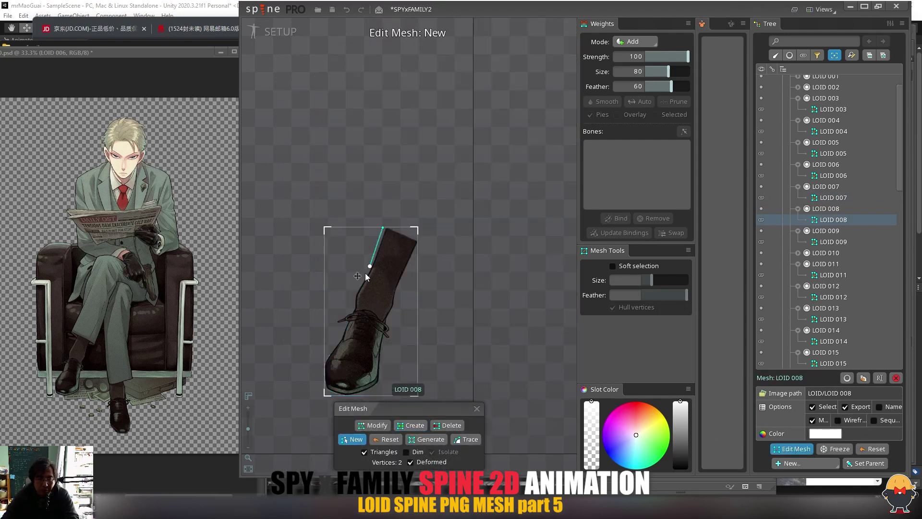
{"action": "left_click", "coordinate": [354, 297]}
{"action": "left_click", "coordinate": [353, 310]}
{"action": "left_click", "coordinate": [325, 369]}
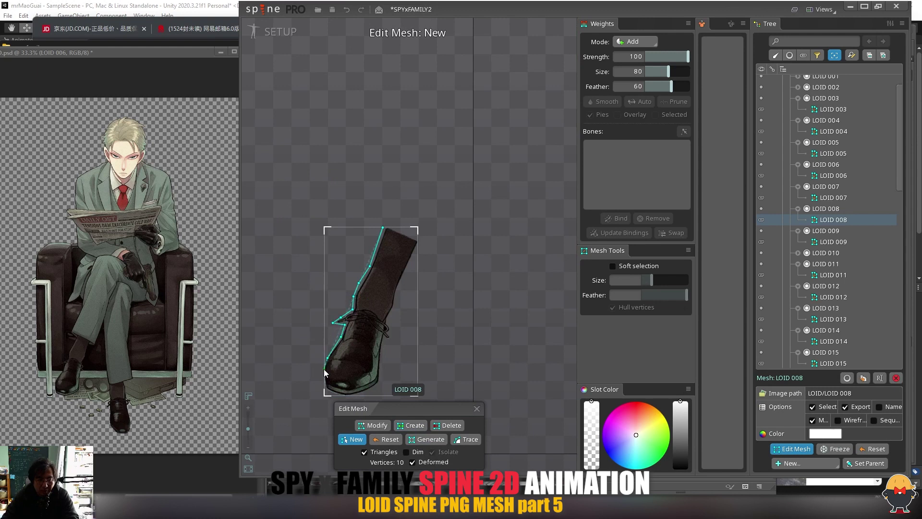
{"action": "left_click", "coordinate": [325, 390]}
Continue the LOID 008 hull around the toe and up the right edge past the laces, closing it at the sock's top corner.
{"action": "left_click", "coordinate": [354, 395]}
{"action": "left_click", "coordinate": [366, 393]}
{"action": "left_click", "coordinate": [375, 388]}
{"action": "left_click", "coordinate": [392, 340]}
{"action": "left_click", "coordinate": [397, 295]}
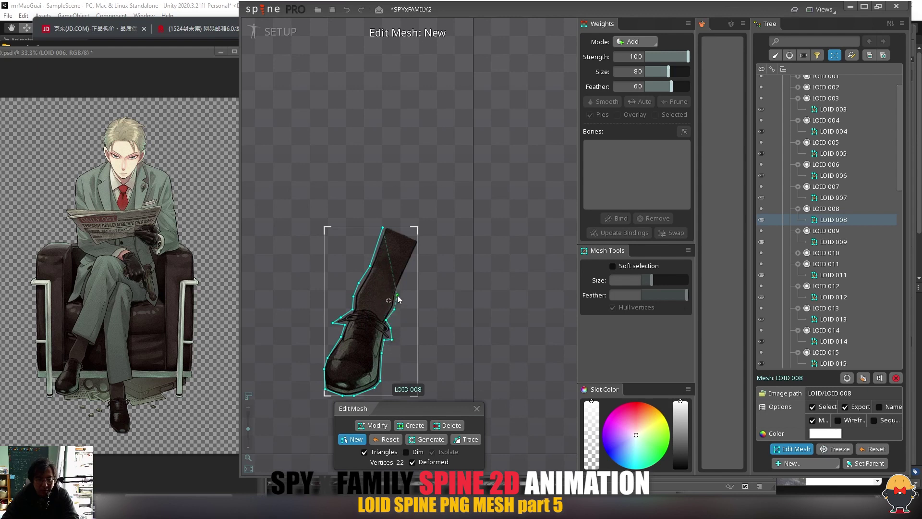
{"action": "left_click", "coordinate": [401, 282]}
{"action": "left_click", "coordinate": [417, 241]}
{"action": "left_click", "coordinate": [383, 227]}
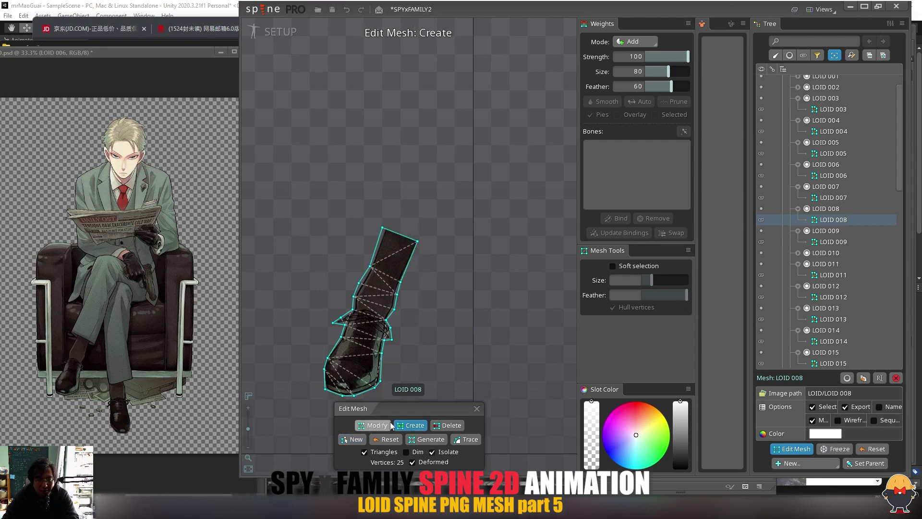
Add rows of interior vertices across the ankle, shoe collar and laces of the LOID 008 mesh.
{"action": "scroll", "coordinate": [371, 319], "scroll_direction": "up", "scroll_amount": 5}
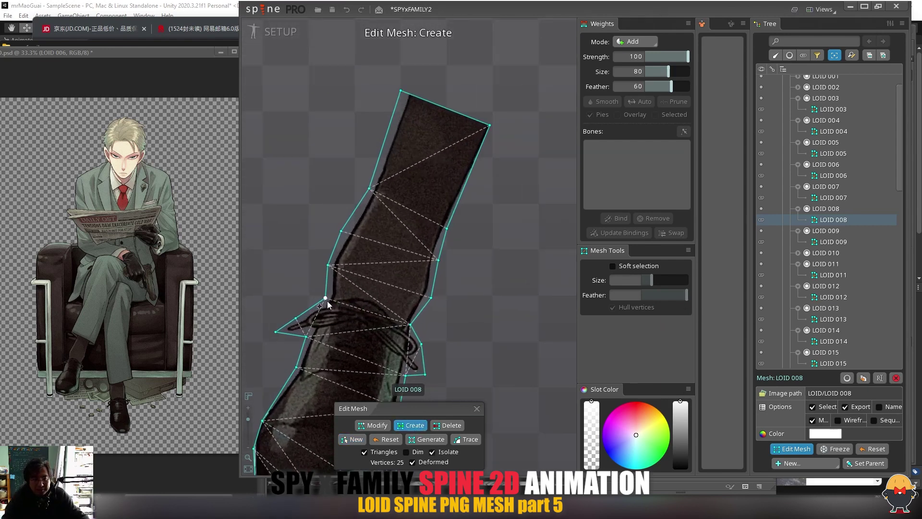
{"action": "left_click", "coordinate": [365, 293]}
{"action": "left_click", "coordinate": [378, 300]}
{"action": "left_click", "coordinate": [363, 277]}
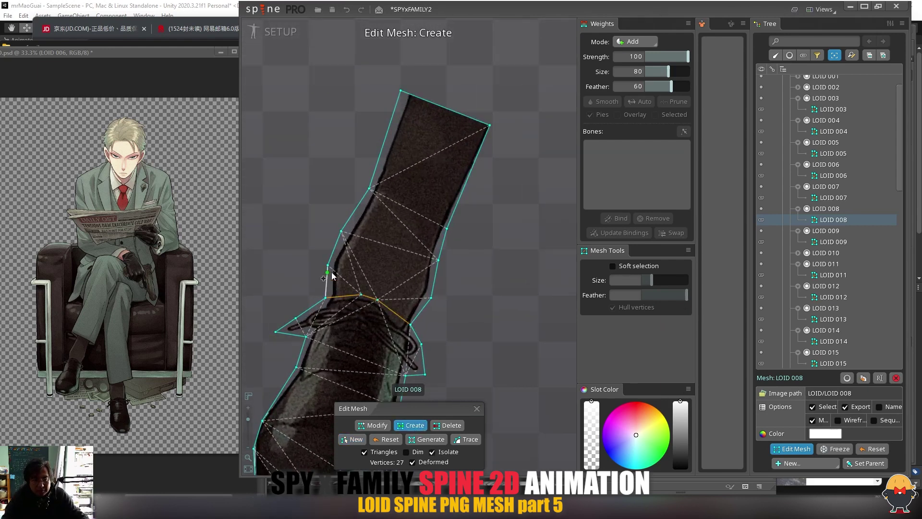
{"action": "left_click", "coordinate": [395, 284]}
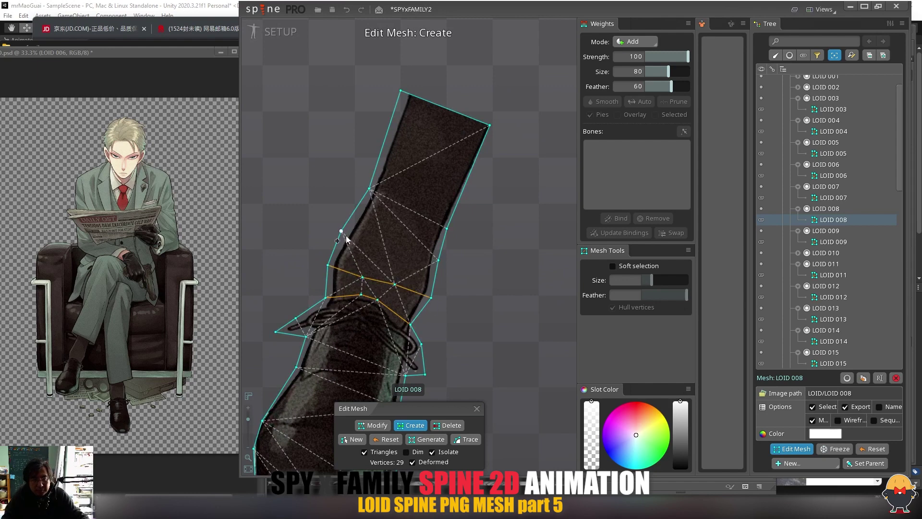
{"action": "left_click", "coordinate": [371, 252]}
{"action": "left_click", "coordinate": [405, 265]}
{"action": "left_click", "coordinate": [436, 274]}
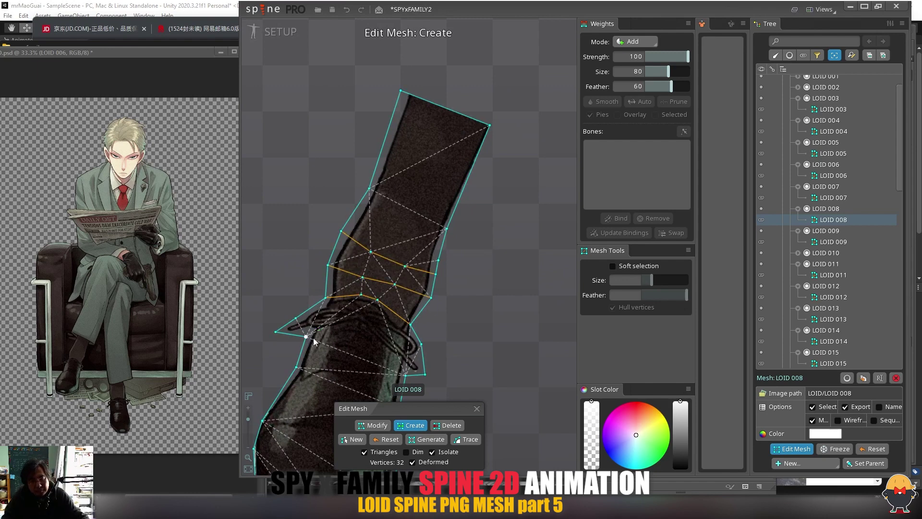
{"action": "left_click", "coordinate": [352, 330]}
{"action": "left_click", "coordinate": [391, 338]}
Add interior vertices and edges looping around the toe and both sides of the LOID 008 shoe, and finish editing the mesh.
{"action": "scroll", "coordinate": [413, 289], "scroll_direction": "down", "scroll_amount": 2}
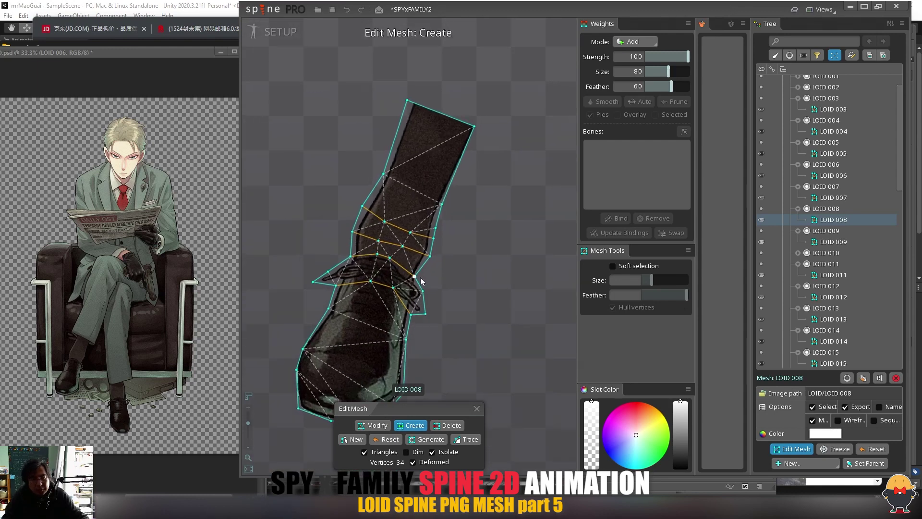
{"action": "scroll", "coordinate": [421, 278], "scroll_direction": "down", "scroll_amount": 1}
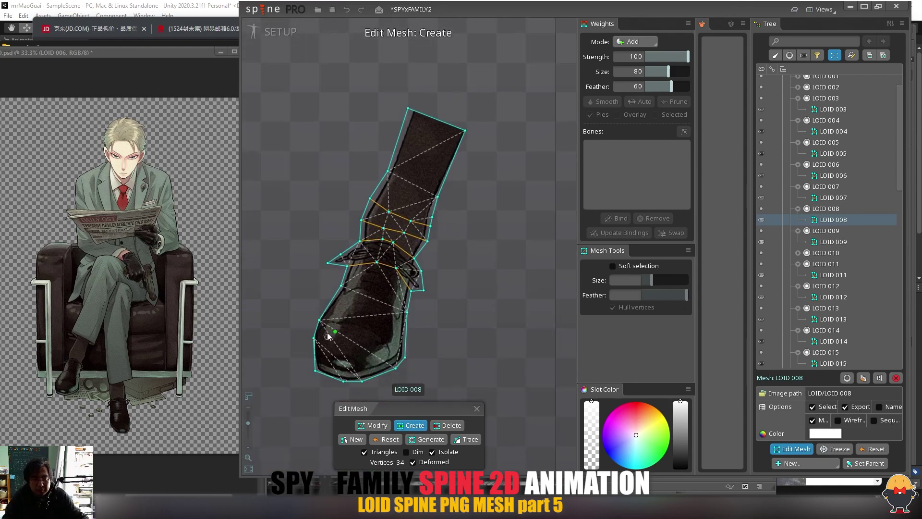
{"action": "left_click", "coordinate": [332, 350]}
{"action": "left_click", "coordinate": [362, 356]}
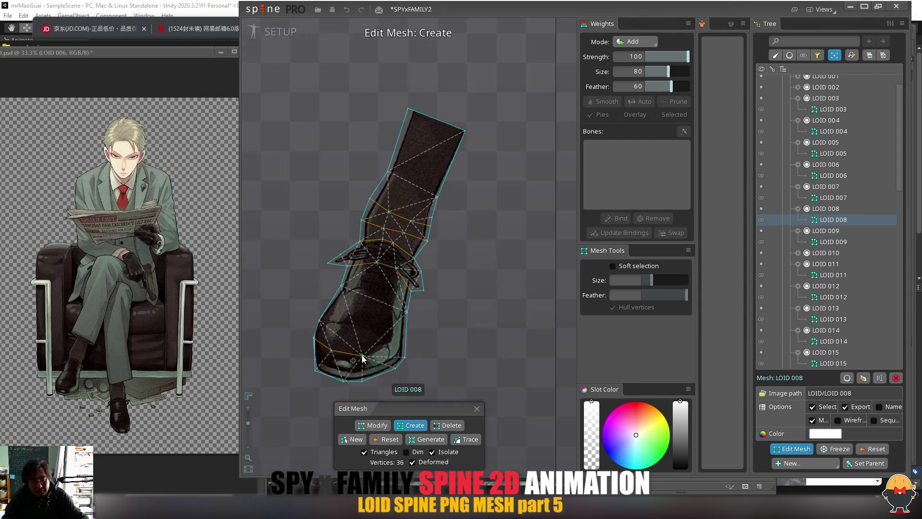
{"action": "left_click", "coordinate": [387, 342]}
{"action": "left_click_drag", "start_coordinate": [403, 279], "coordinate": [388, 343]}
{"action": "left_click_drag", "start_coordinate": [324, 345], "coordinate": [352, 302]}
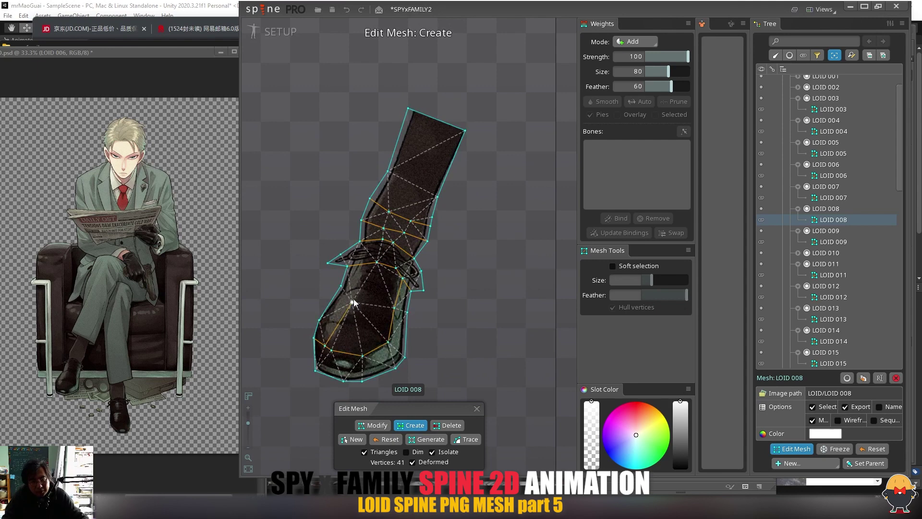
{"action": "left_click", "coordinate": [380, 273]}
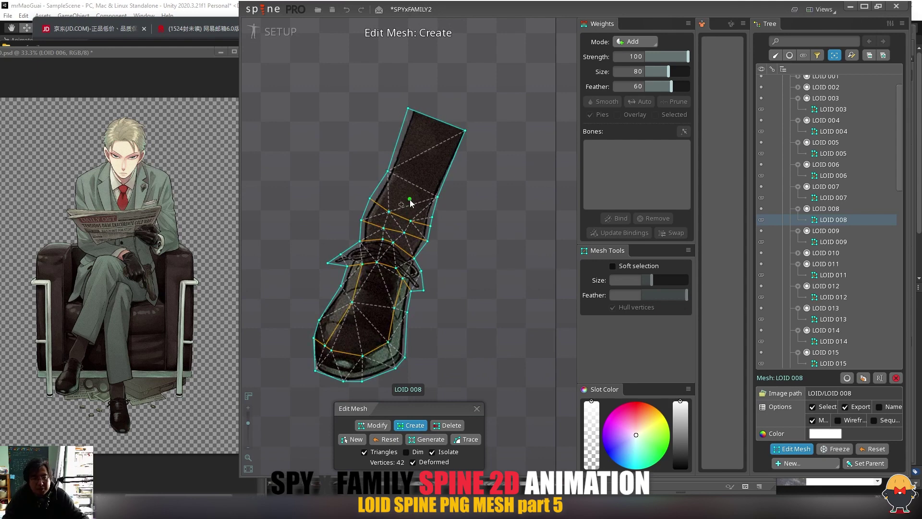
{"action": "scroll", "coordinate": [409, 254], "scroll_direction": "down", "scroll_amount": 1}
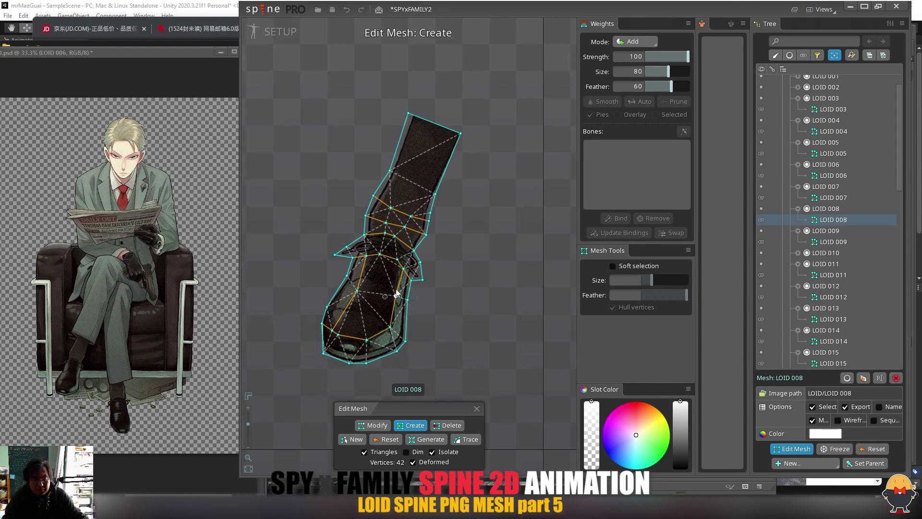
{"action": "left_click", "coordinate": [477, 409]}
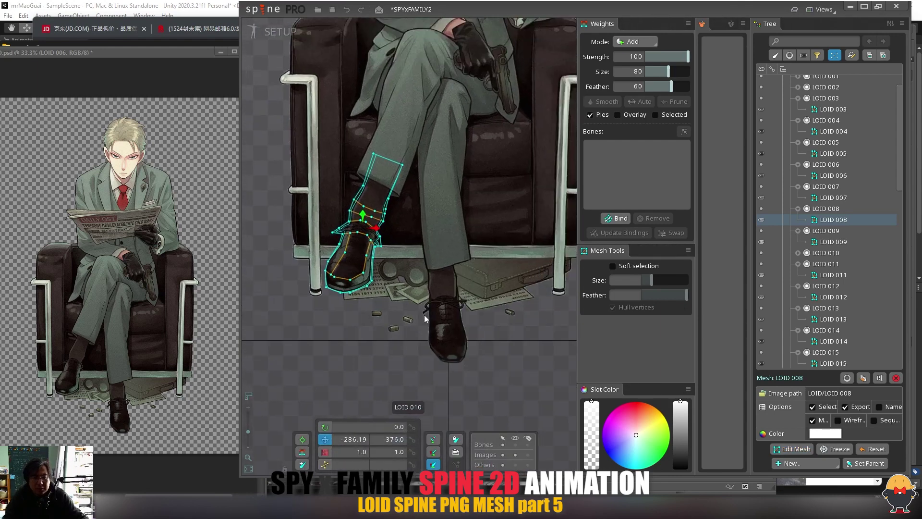
Convert the LOID 010 front shoe and ankle part into a mesh and start a new hull for it.
{"action": "left_click", "coordinate": [446, 370]}
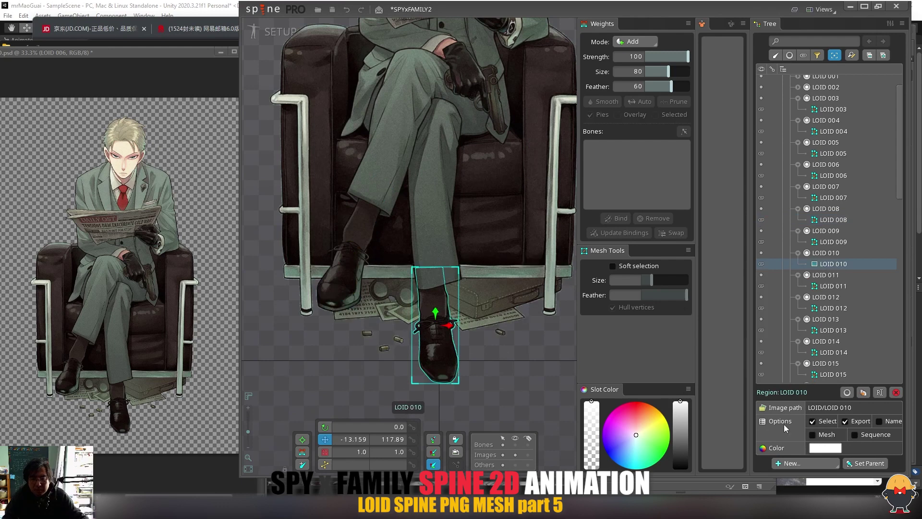
{"action": "left_click", "coordinate": [812, 434]}
{"action": "left_click", "coordinate": [794, 448]}
{"action": "left_click", "coordinate": [352, 439]}
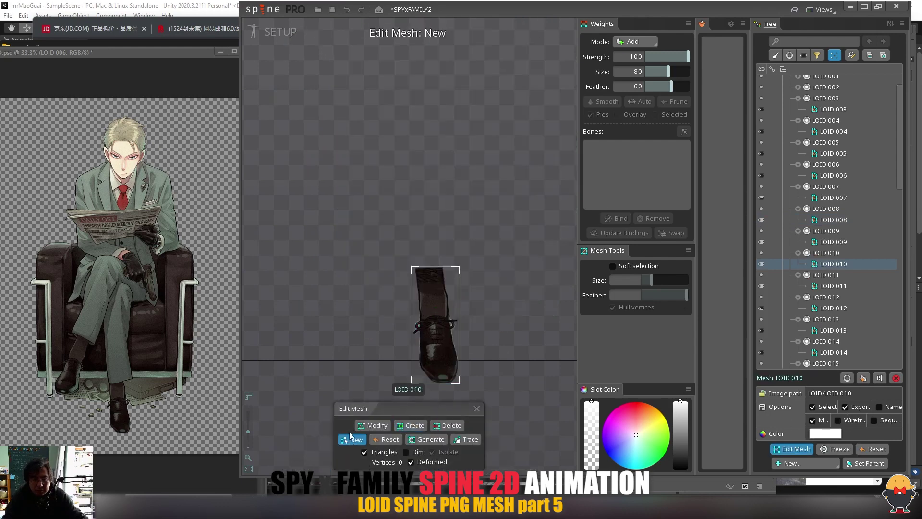
Trace the LOID 010 hull from the sock's top left corner down the left edge, around the lace loop, to the toe tip.
{"action": "left_click", "coordinate": [357, 72]}
{"action": "left_click", "coordinate": [366, 149]}
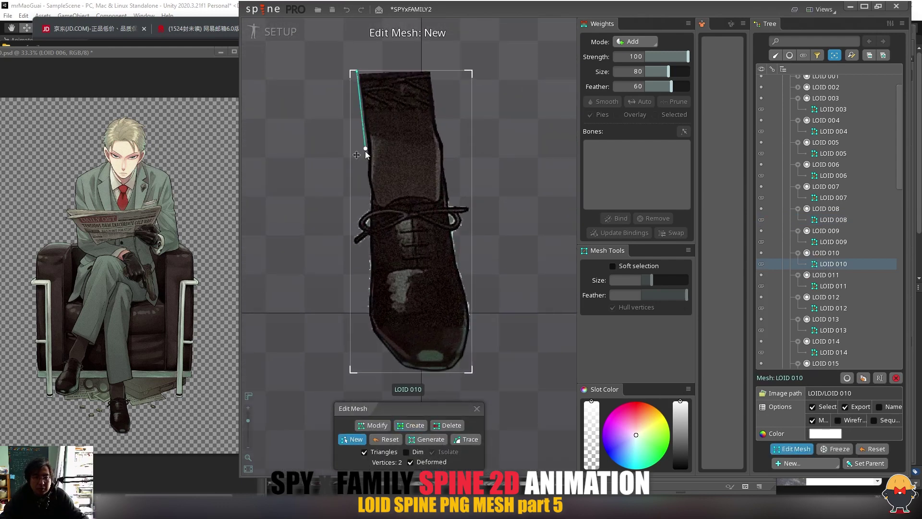
{"action": "left_click", "coordinate": [357, 218]}
{"action": "left_click", "coordinate": [351, 247]}
{"action": "left_click", "coordinate": [376, 338]}
{"action": "left_click", "coordinate": [404, 367]}
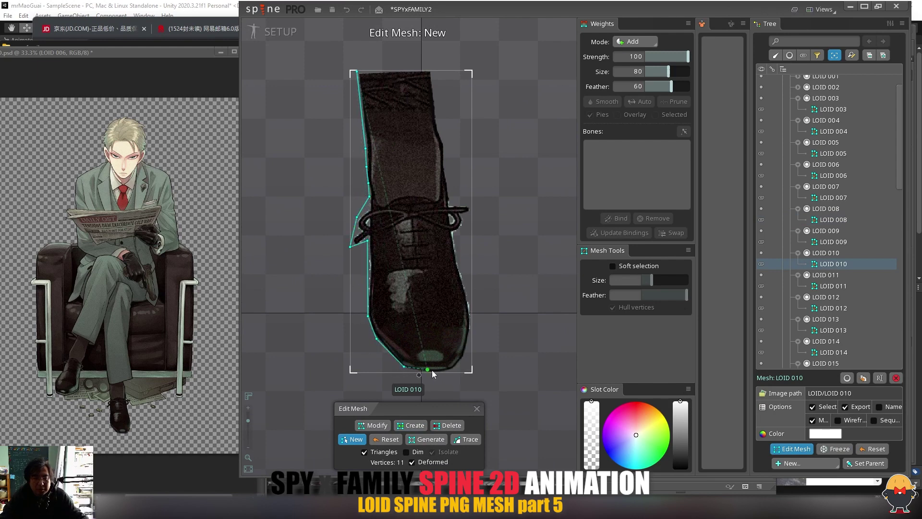
{"action": "left_click", "coordinate": [443, 372]}
Continue the LOID 010 hull up the right edge around the lace loop and close it at the sock's top left corner.
{"action": "left_click", "coordinate": [460, 366]}
{"action": "left_click", "coordinate": [471, 312]}
{"action": "left_click", "coordinate": [457, 248]}
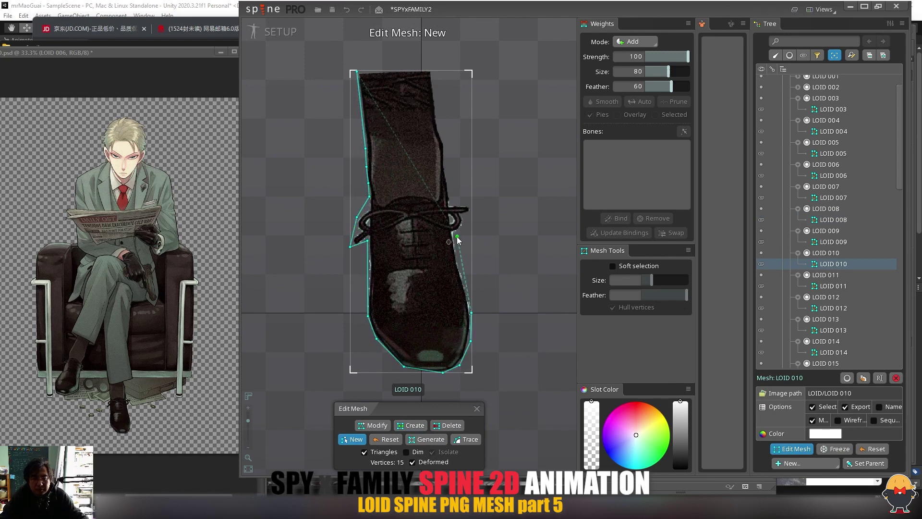
{"action": "left_click", "coordinate": [456, 235]}
{"action": "left_click", "coordinate": [464, 225]}
{"action": "left_click", "coordinate": [448, 175]}
{"action": "left_click", "coordinate": [447, 142]}
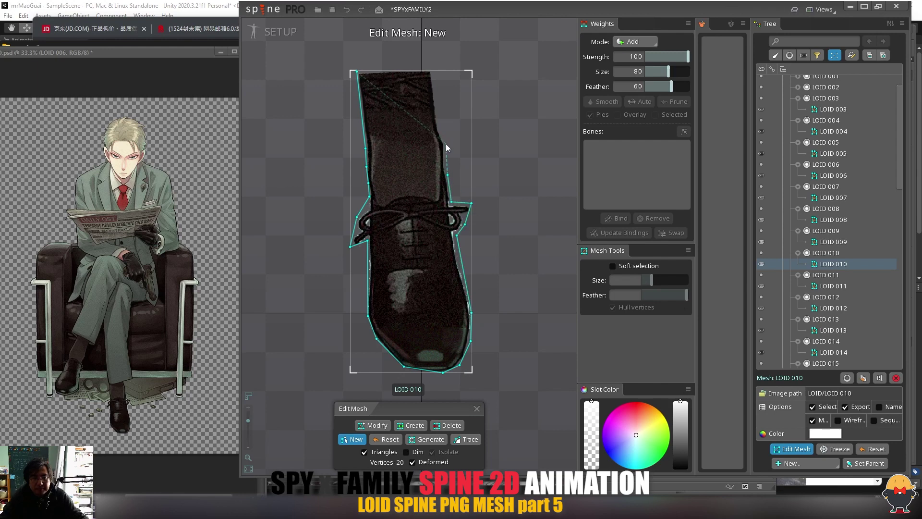
{"action": "left_click", "coordinate": [439, 127]}
{"action": "left_click", "coordinate": [436, 85]}
{"action": "left_click", "coordinate": [357, 71]}
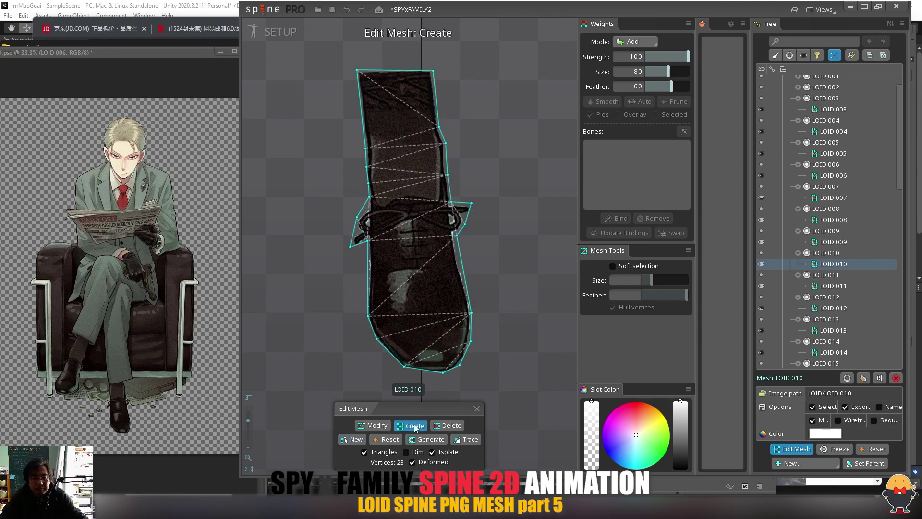
Add rows of interior vertices across the shoe collar and ankle of the LOID 010 mesh.
{"action": "left_click", "coordinate": [385, 201]}
{"action": "left_click", "coordinate": [404, 192]}
{"action": "left_click", "coordinate": [420, 194]}
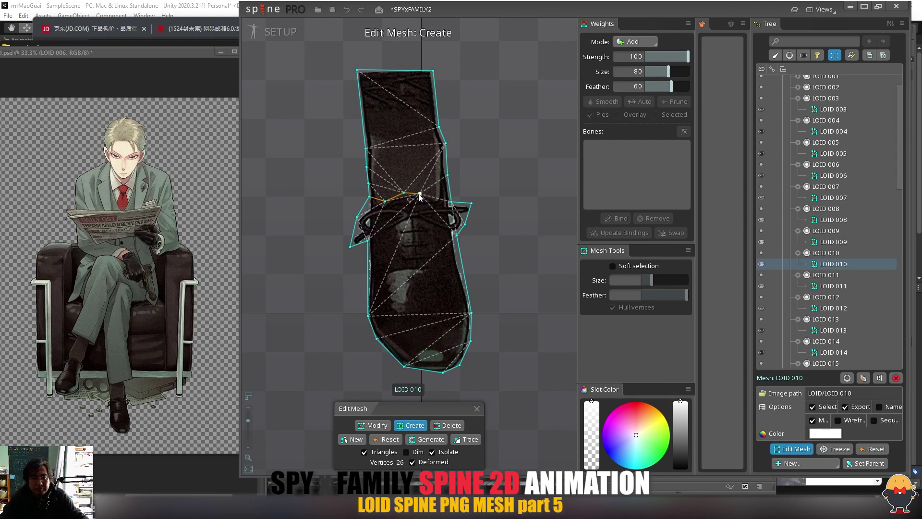
{"action": "left_click", "coordinate": [393, 174]}
{"action": "left_click", "coordinate": [418, 171]}
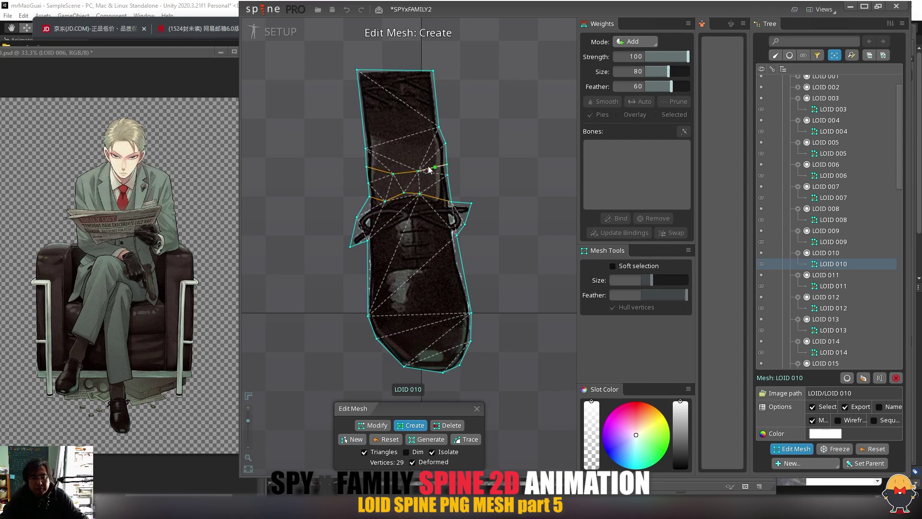
{"action": "left_click", "coordinate": [393, 153]}
{"action": "left_click", "coordinate": [418, 153]}
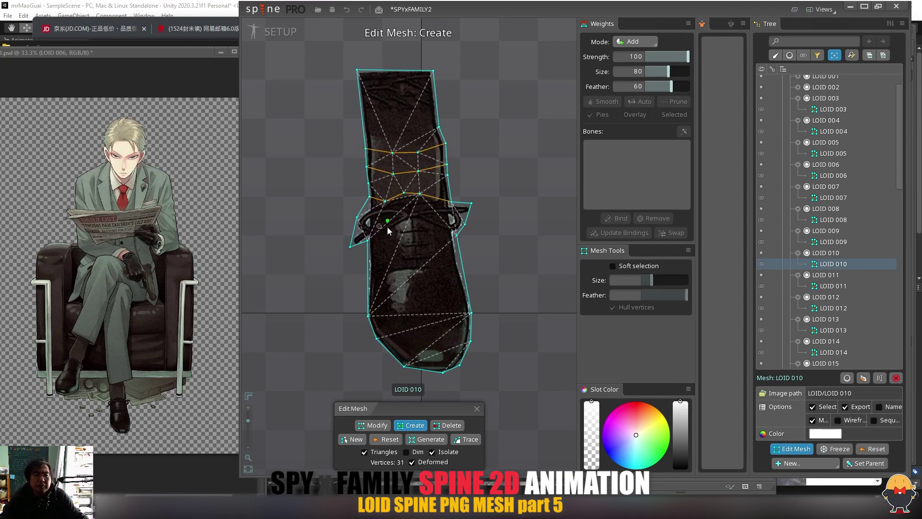
Add interior vertices across the laces and around the inside of the LOID 010 shoe, and finish editing the mesh.
{"action": "left_click", "coordinate": [406, 223]}
{"action": "left_click", "coordinate": [420, 224]}
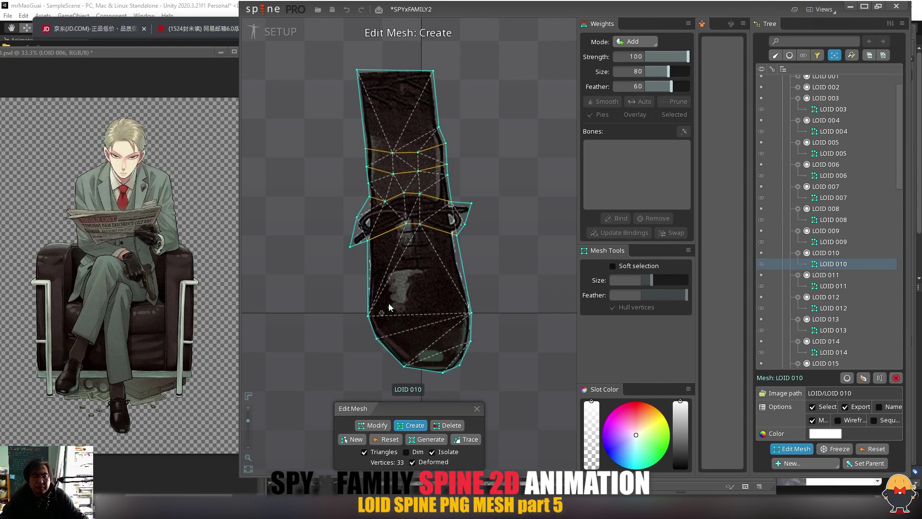
{"action": "left_click", "coordinate": [384, 232]}
{"action": "left_click", "coordinate": [393, 313]}
{"action": "left_click", "coordinate": [414, 337]}
{"action": "left_click", "coordinate": [442, 332]}
{"action": "left_click", "coordinate": [455, 313]}
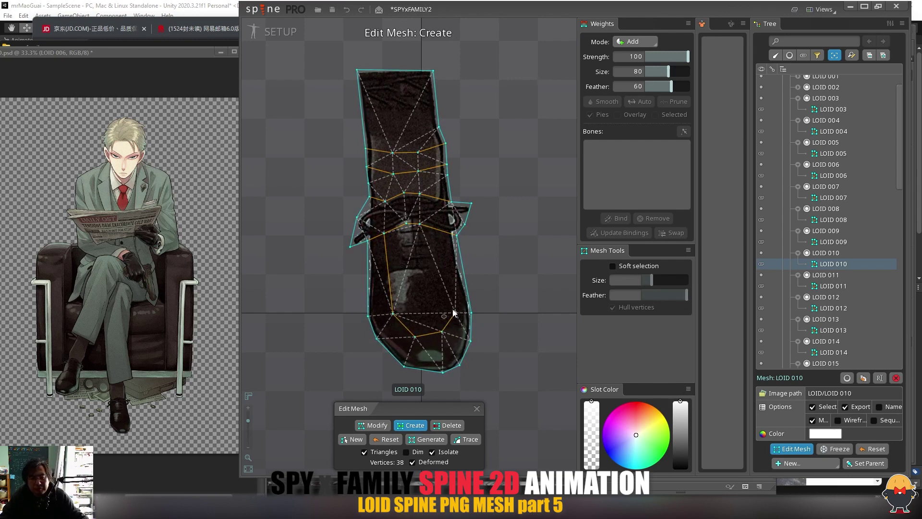
{"action": "left_click", "coordinate": [438, 229]}
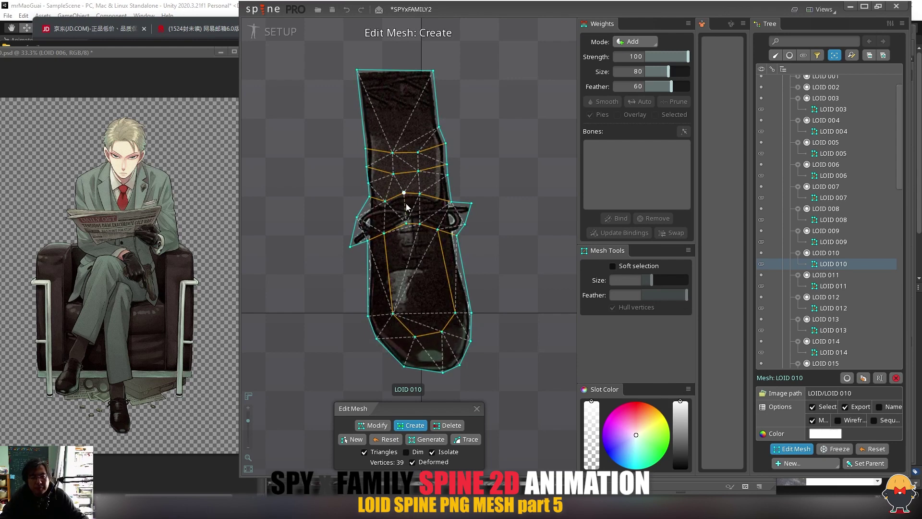
{"action": "scroll", "coordinate": [420, 236], "scroll_direction": "down", "scroll_amount": 3}
{"action": "left_click", "coordinate": [477, 408]}
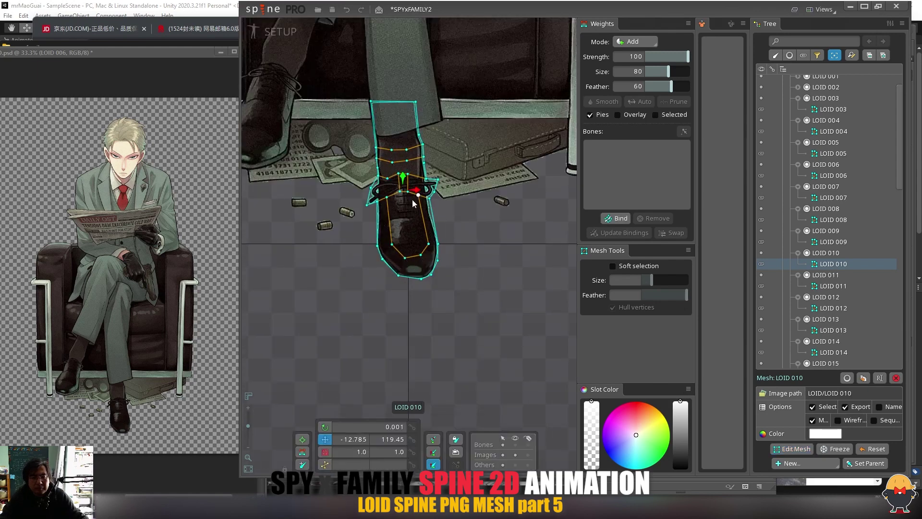
Examine the LOID 001 floor items and the LOID 002 armchair by selecting each in turn.
{"action": "scroll", "coordinate": [432, 247], "scroll_direction": "down", "scroll_amount": 2}
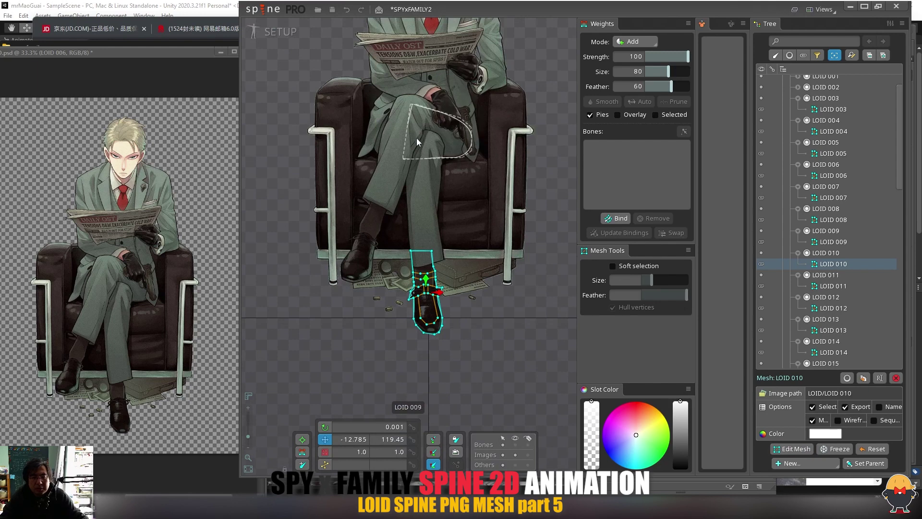
{"action": "left_click", "coordinate": [475, 191]}
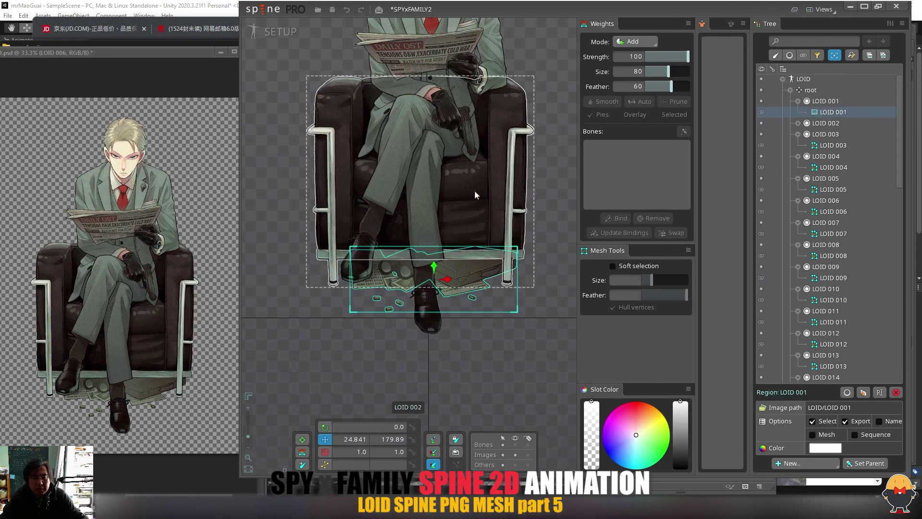
{"action": "left_click", "coordinate": [464, 272]}
{"action": "left_click", "coordinate": [474, 209]}
{"action": "left_click", "coordinate": [471, 269]}
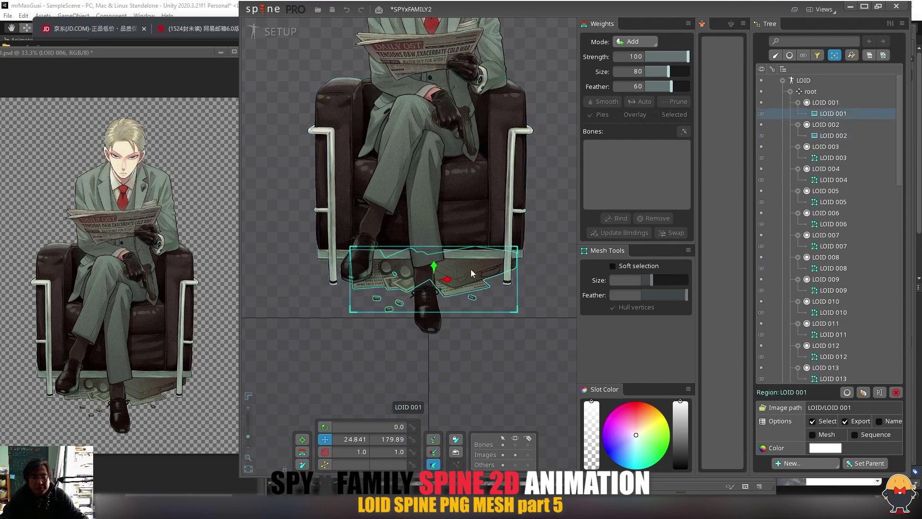
{"action": "left_click_drag", "start_coordinate": [463, 175], "coordinate": [472, 250]}
{"action": "left_click", "coordinate": [495, 294]}
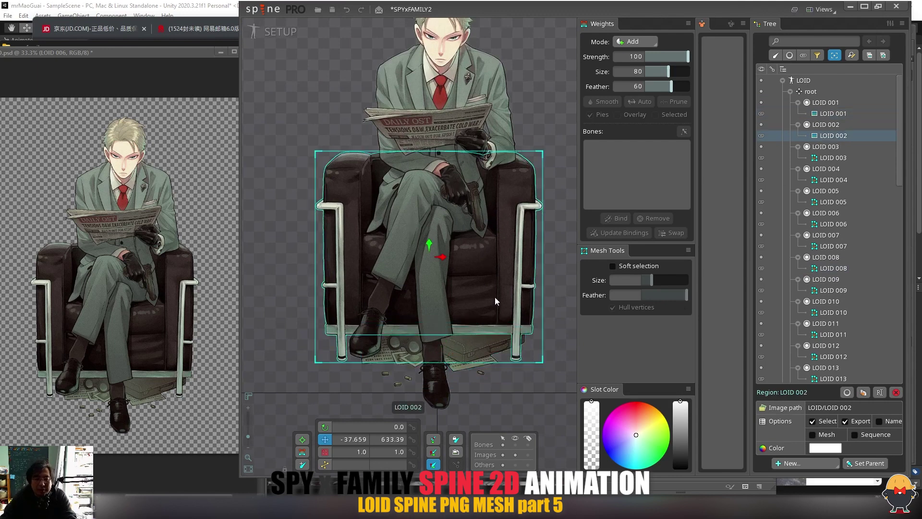
Try moving the LOID 001 floor items and the LOID 002 armchair in turn, undoing each move.
{"action": "left_click", "coordinate": [480, 351]}
{"action": "left_click", "coordinate": [505, 272]}
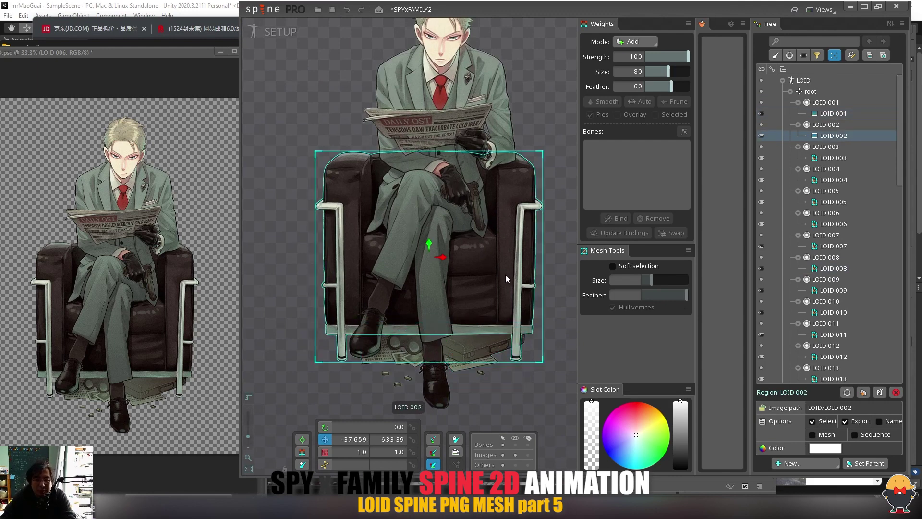
{"action": "left_click", "coordinate": [478, 350]}
{"action": "left_click_drag", "start_coordinate": [483, 348], "coordinate": [477, 368]}
{"action": "key", "text": "ctrl+z"}
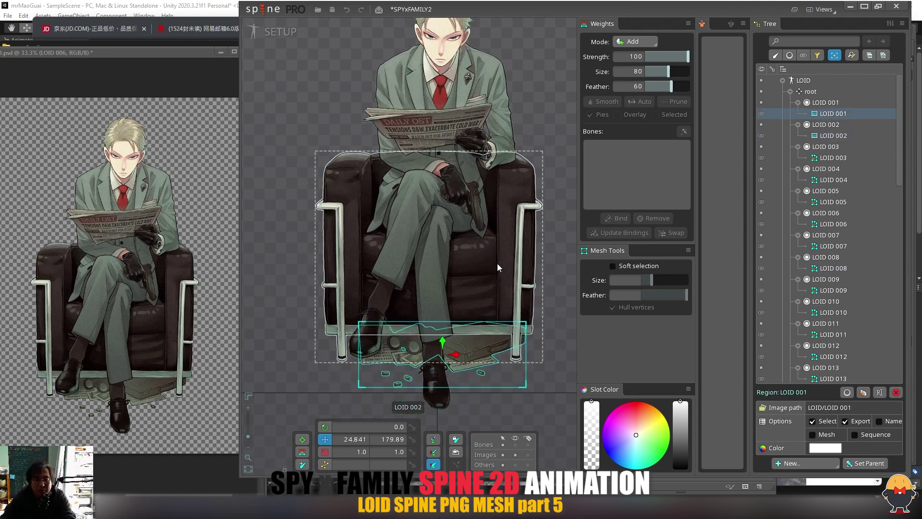
{"action": "left_click_drag", "start_coordinate": [497, 267], "coordinate": [492, 304]}
{"action": "key", "text": "ctrl+z"}
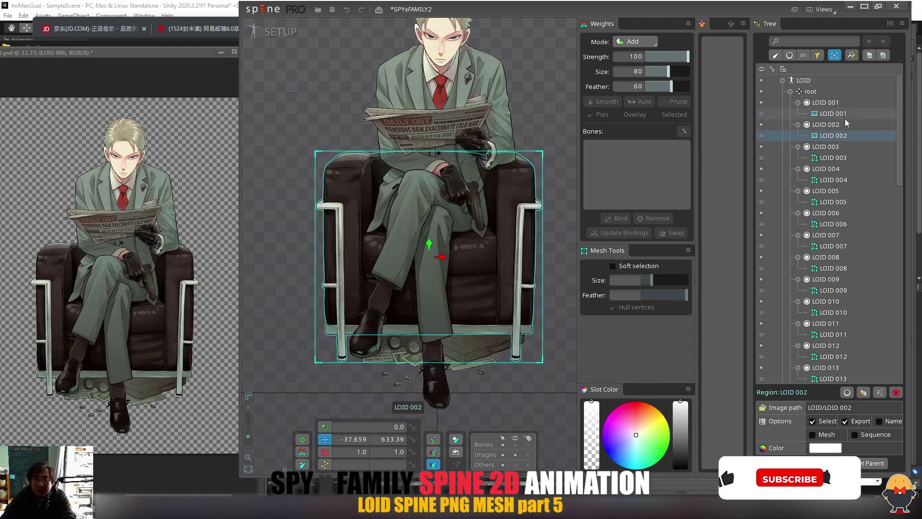
Make the LOID 001 and LOID 002 regions unselectable in the viewport by turning off their Select option together.
{"action": "left_click", "coordinate": [833, 113], "text": "ctrl"}
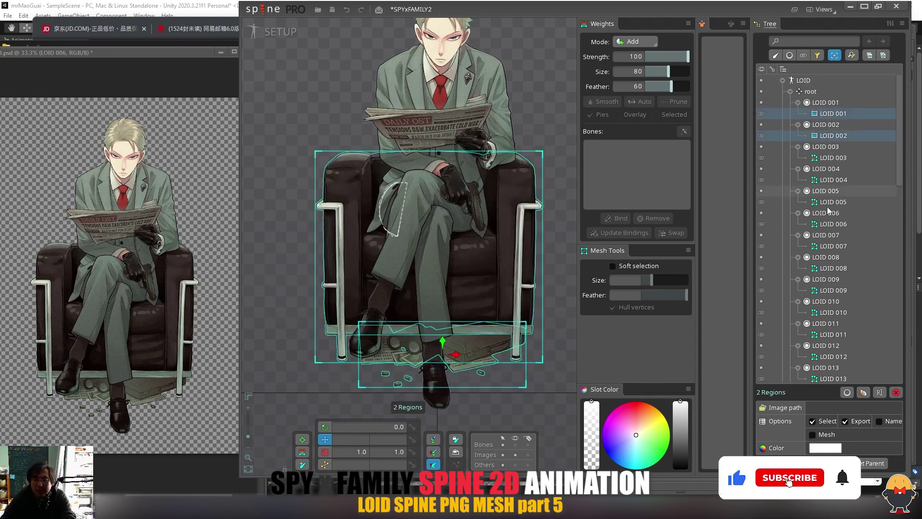
{"action": "left_click", "coordinate": [813, 423]}
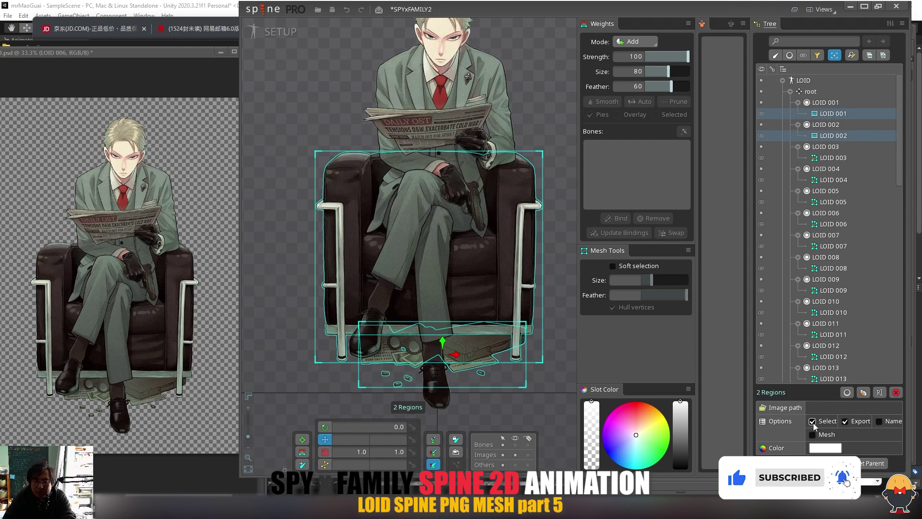
{"action": "left_click", "coordinate": [826, 102]}
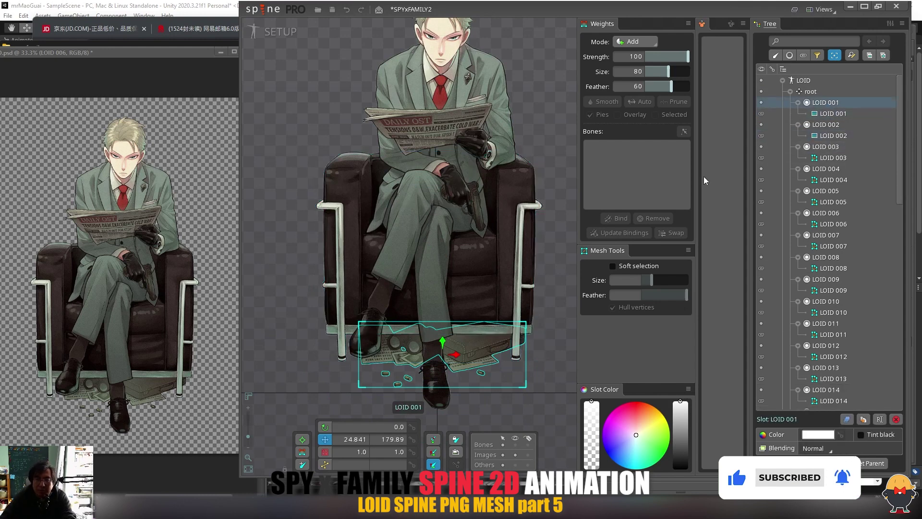
Save the project, clear the selection and box-select the meshes across the whole seated figure.
{"action": "key", "text": "ctrl+s"}
{"action": "key", "text": "space"}
{"action": "left_click_drag", "start_coordinate": [535, 96], "coordinate": [336, 372]}
{"action": "left_click_drag", "start_coordinate": [248, 436], "coordinate": [248, 442]}
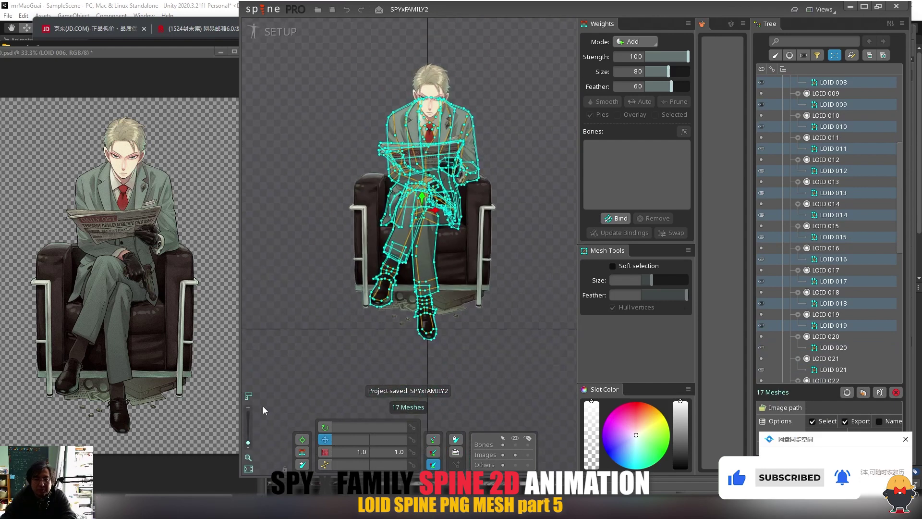